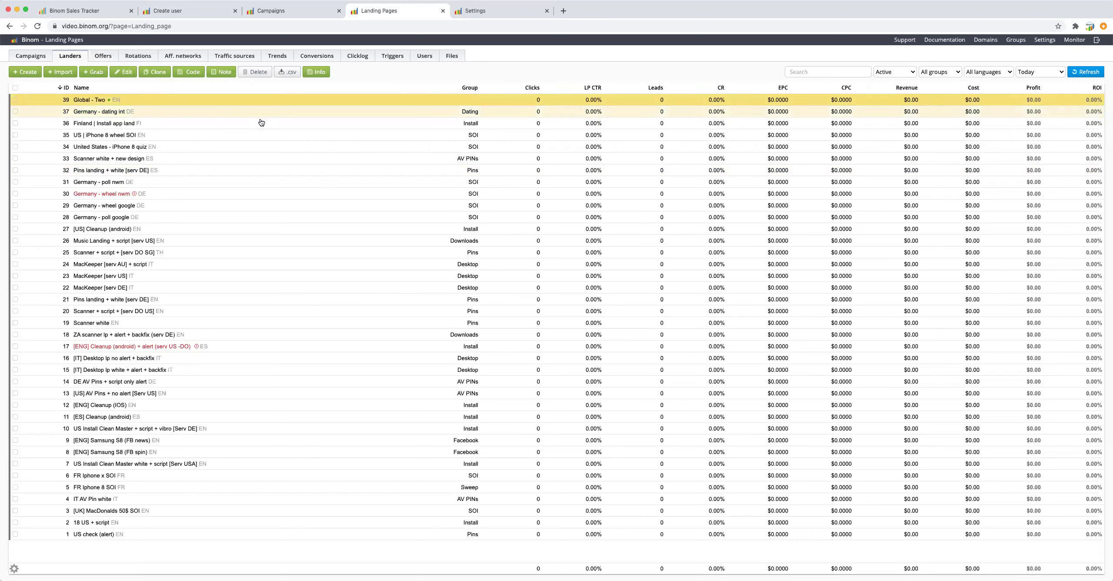
{"action": "left_click", "coordinate": [228, 125]}
{"action": "left_click", "coordinate": [161, 114]}
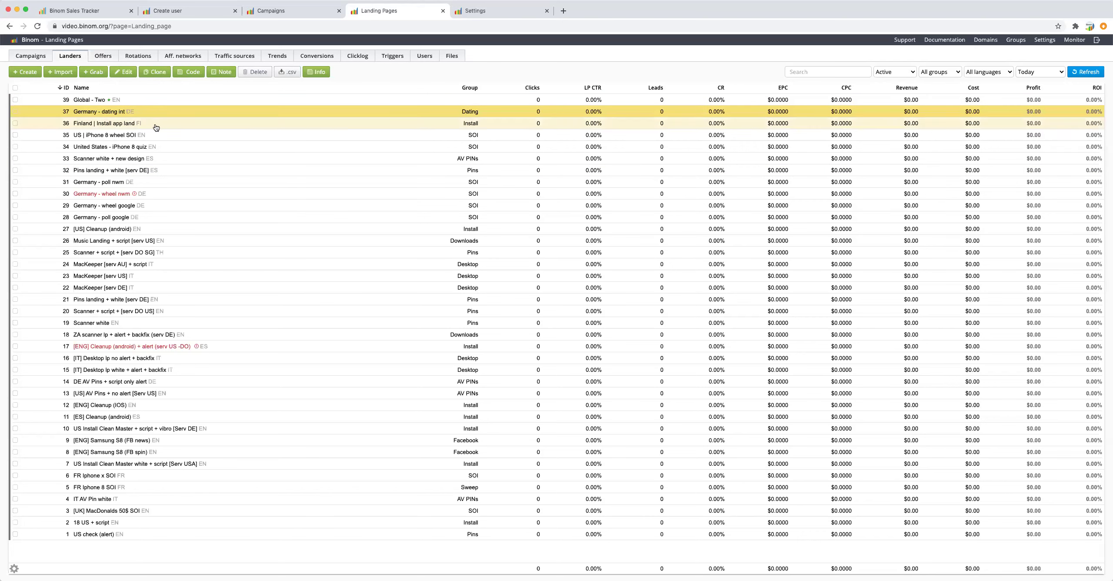
{"action": "left_click", "coordinate": [173, 139]}
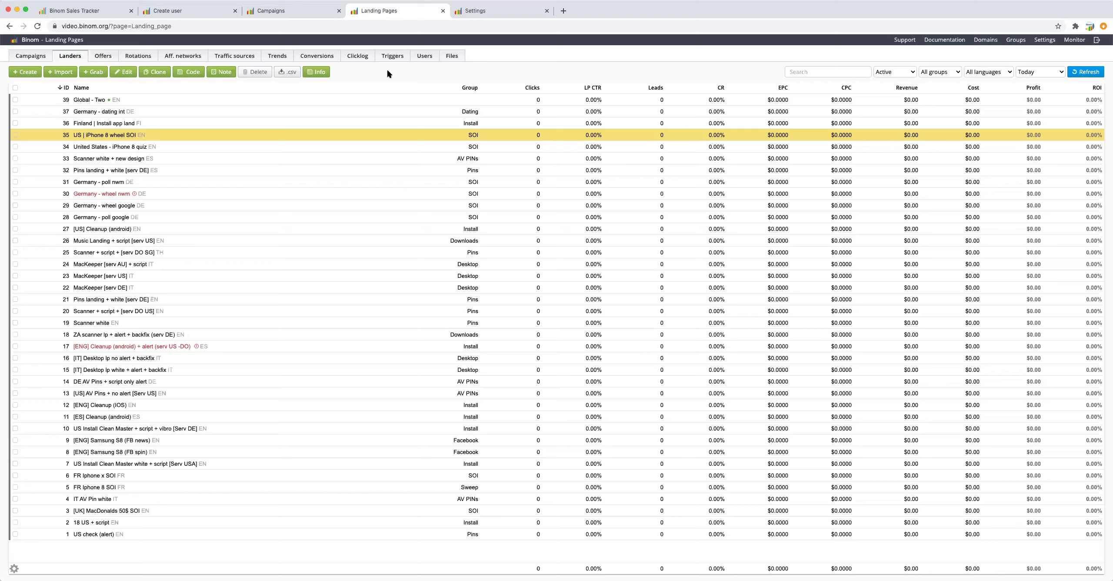
{"action": "left_click", "coordinate": [381, 162]}
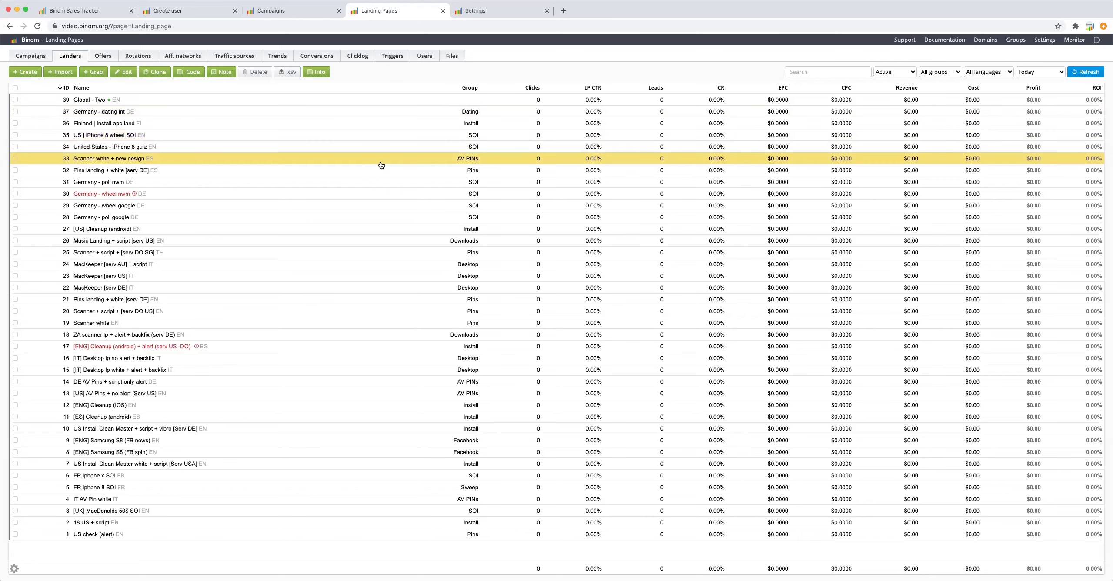
{"action": "left_click", "coordinate": [343, 182]}
{"action": "left_click", "coordinate": [298, 170]}
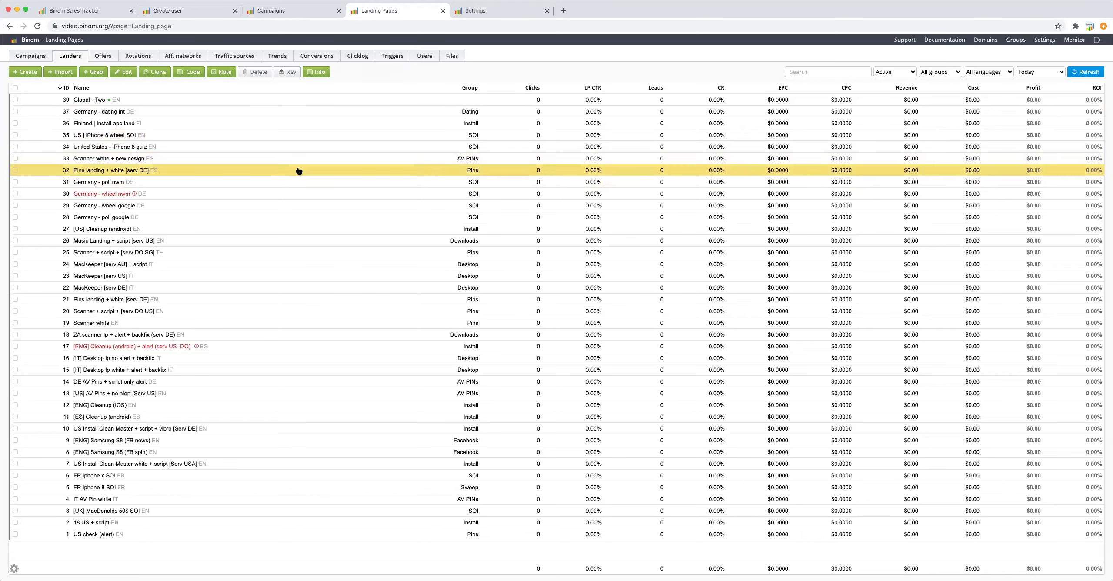
{"action": "left_click", "coordinate": [298, 147]}
{"action": "left_click", "coordinate": [292, 123]}
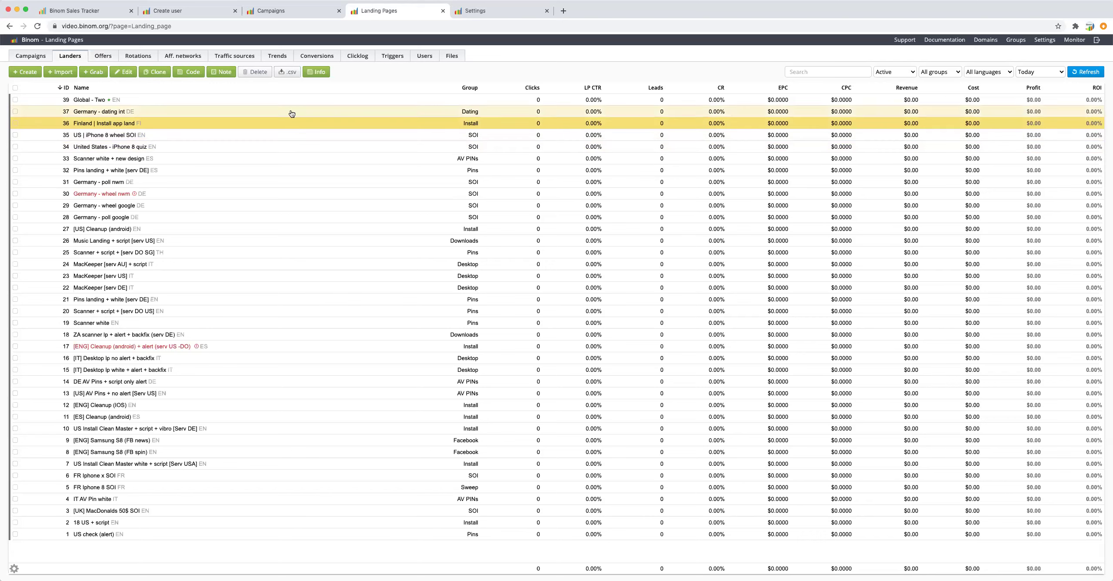
{"action": "left_click", "coordinate": [290, 101]}
{"action": "left_click", "coordinate": [289, 113]}
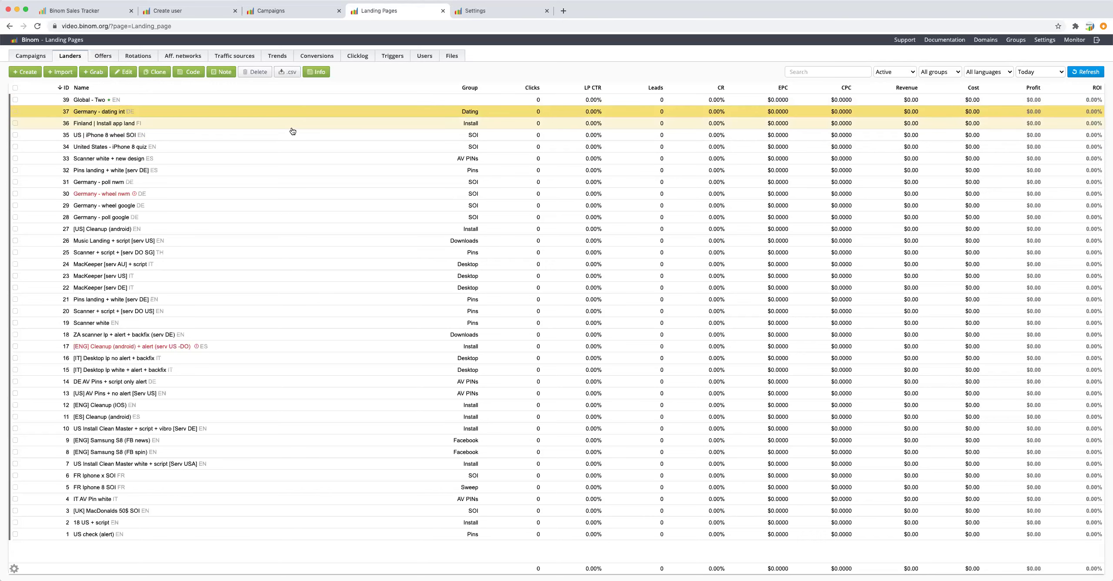
{"action": "left_click", "coordinate": [292, 134]}
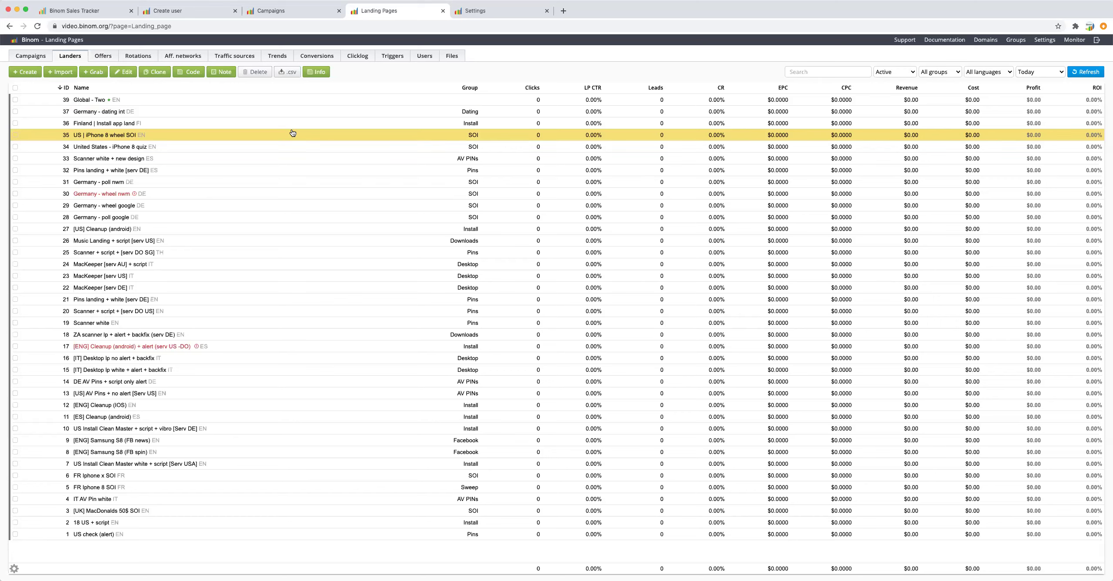
{"action": "left_click", "coordinate": [291, 159]}
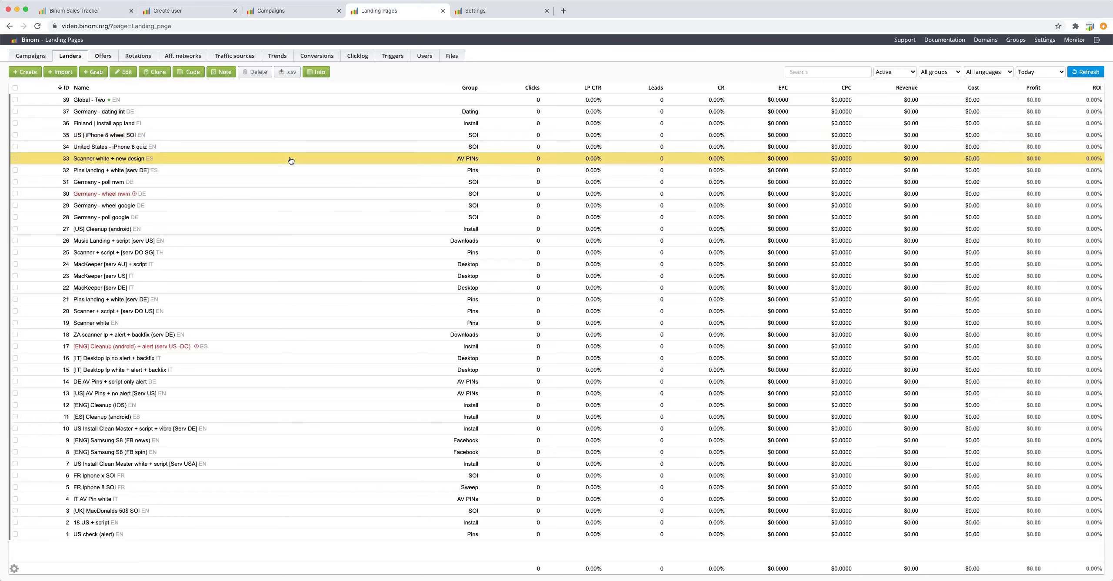
{"action": "left_click", "coordinate": [287, 146]}
{"action": "left_click", "coordinate": [293, 170]}
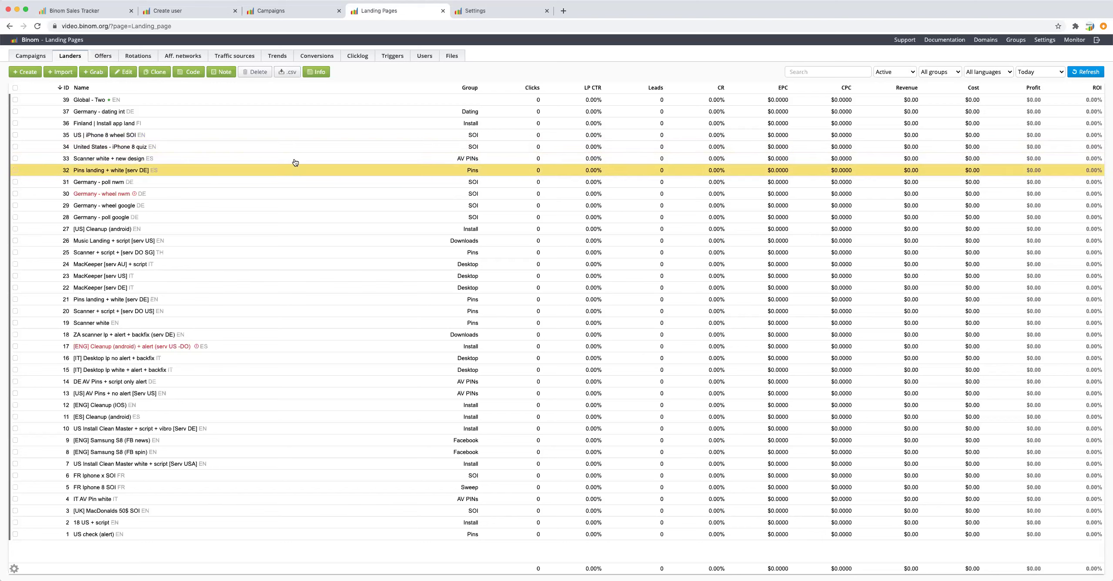
{"action": "left_click", "coordinate": [293, 158]}
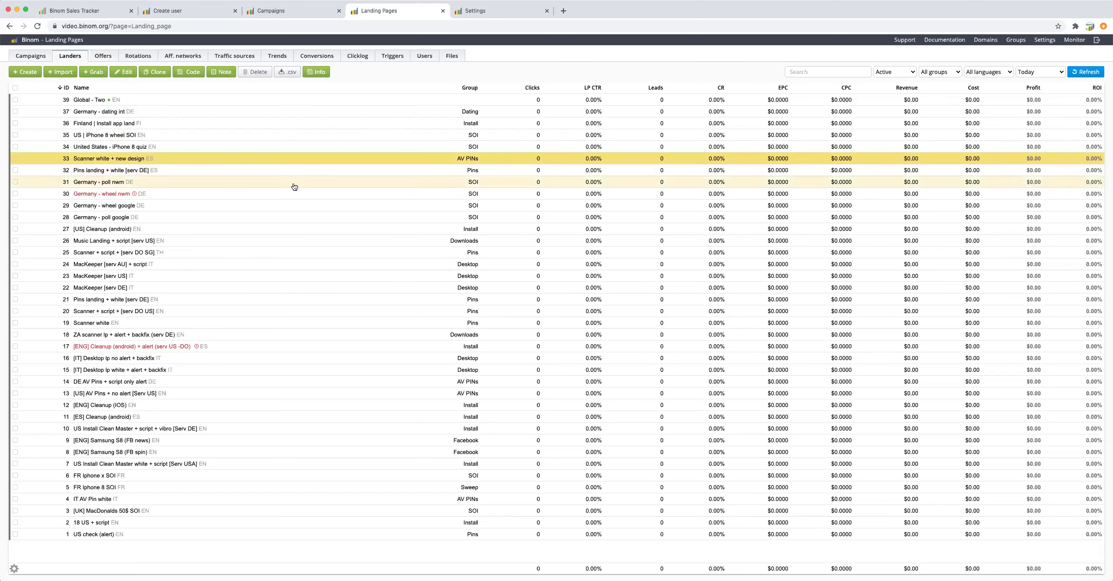
{"action": "left_click", "coordinate": [294, 184]}
{"action": "left_click", "coordinate": [285, 151]}
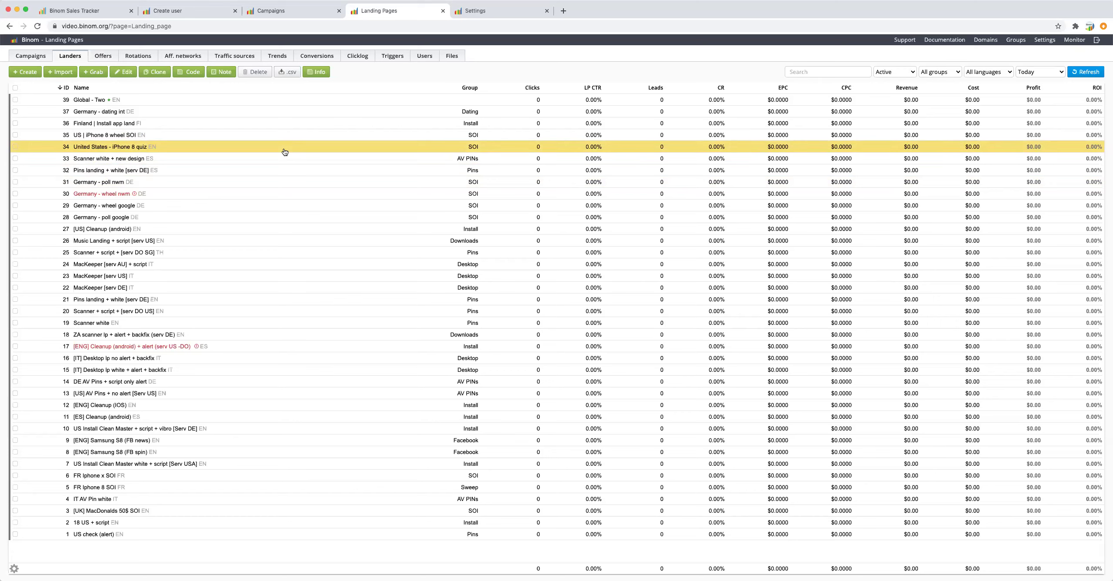
{"action": "left_click", "coordinate": [276, 125]}
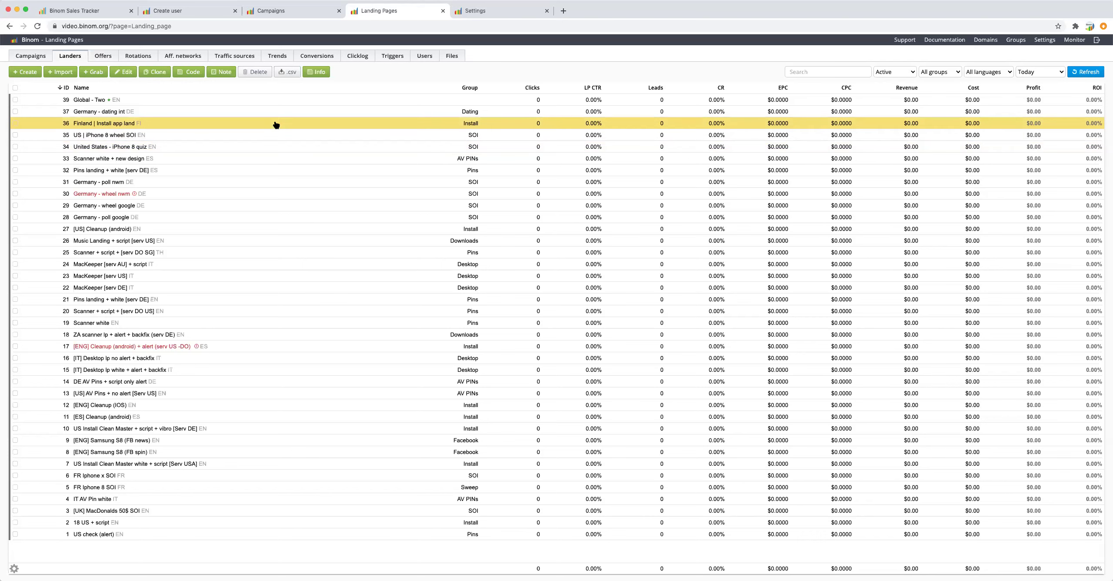
{"action": "left_click", "coordinate": [235, 104]}
{"action": "left_click", "coordinate": [233, 114]}
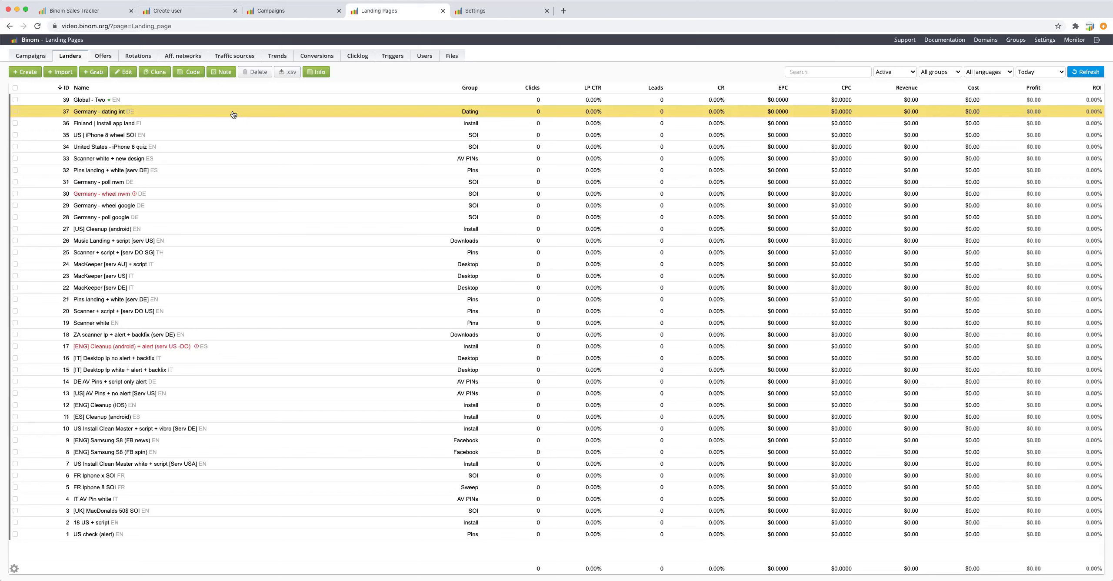
{"action": "left_click", "coordinate": [234, 140]}
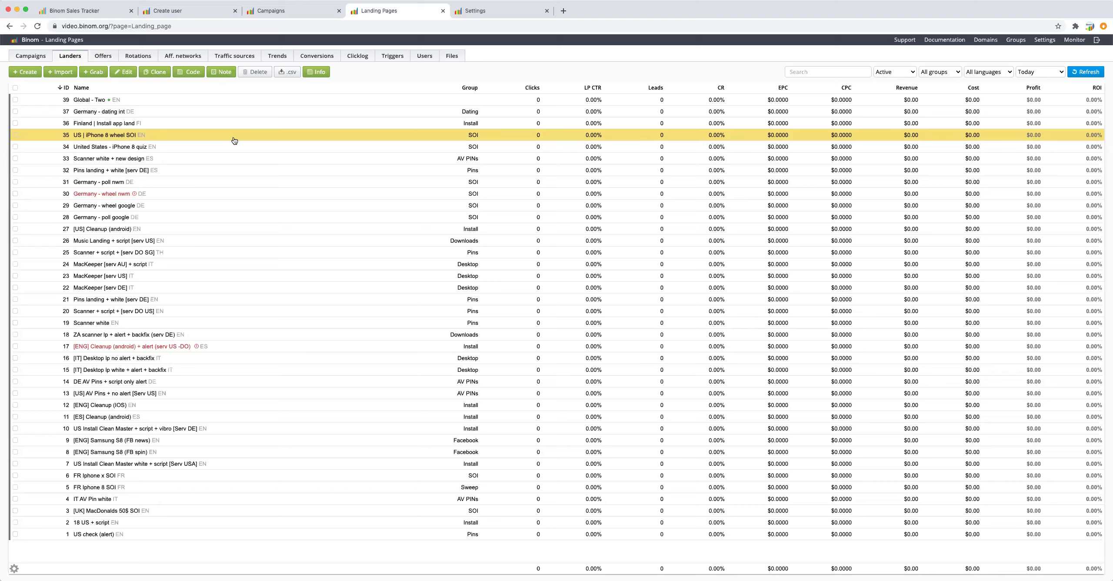
{"action": "left_click", "coordinate": [223, 125]}
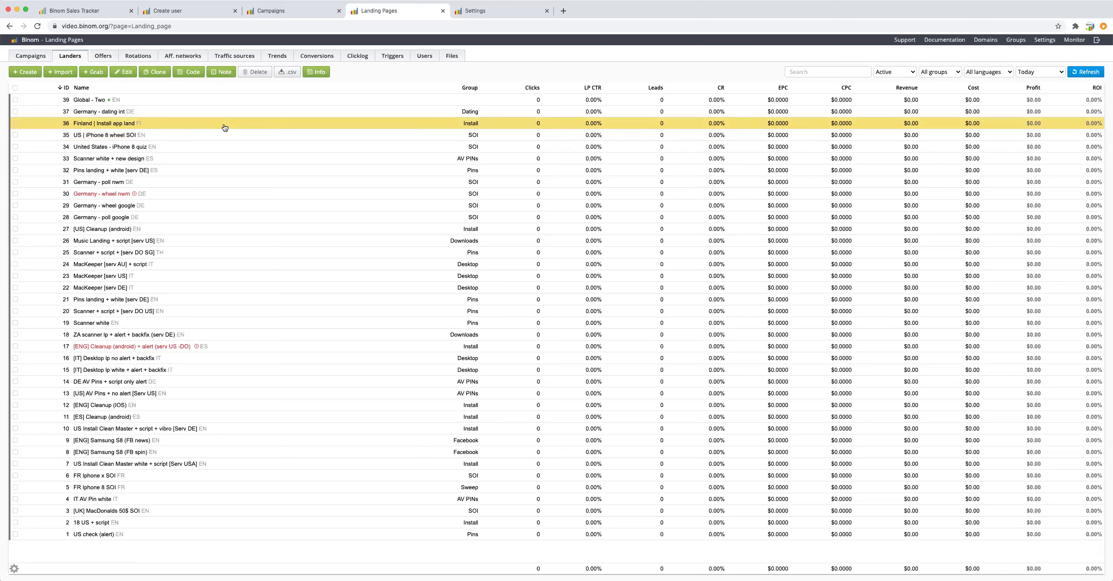
{"action": "left_click", "coordinate": [221, 114]}
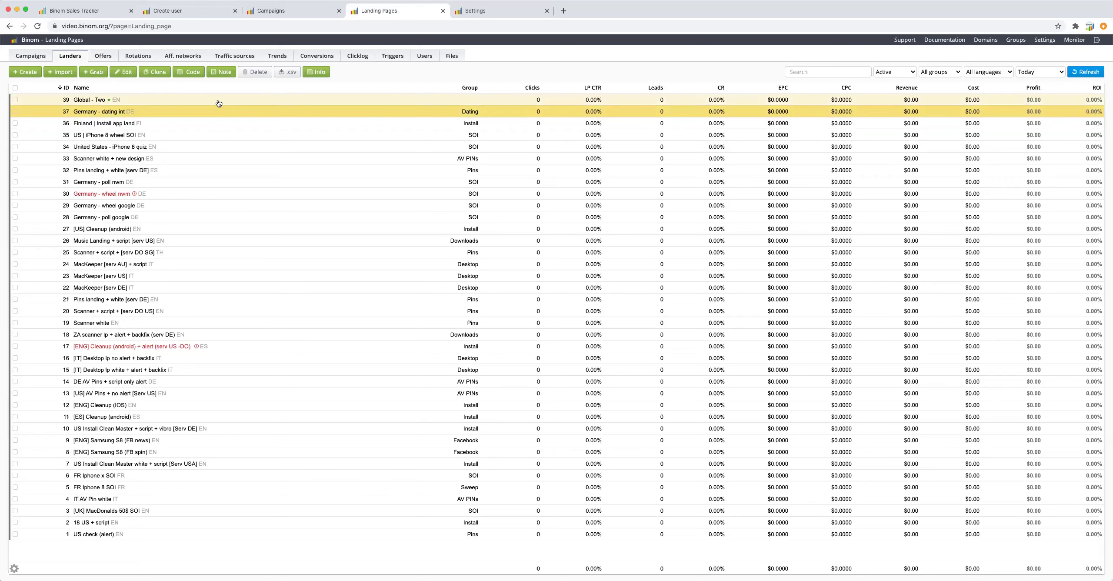
{"action": "left_click", "coordinate": [219, 102]}
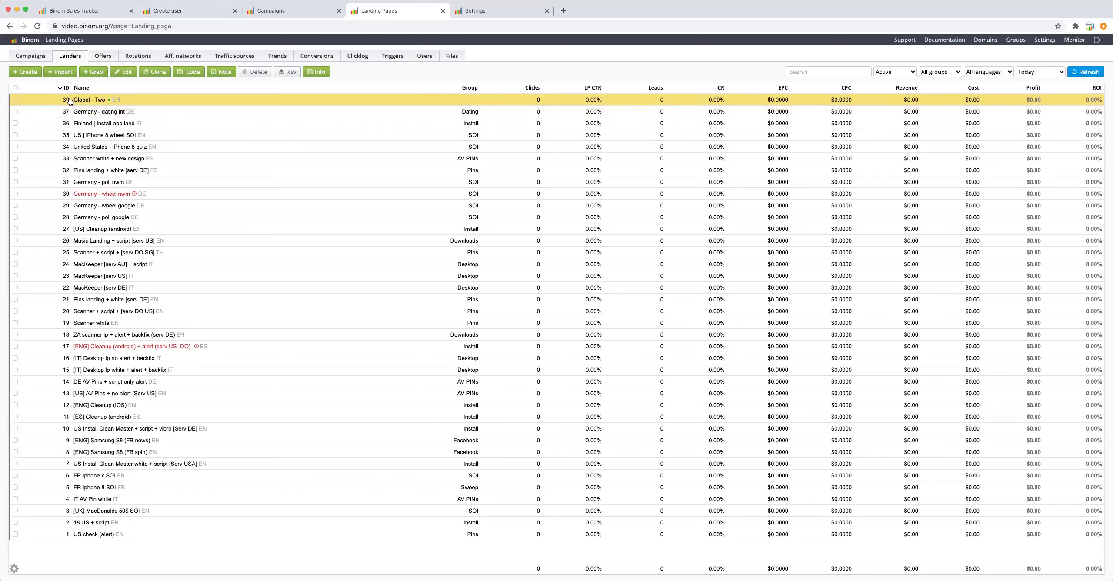
{"action": "left_click", "coordinate": [192, 117]}
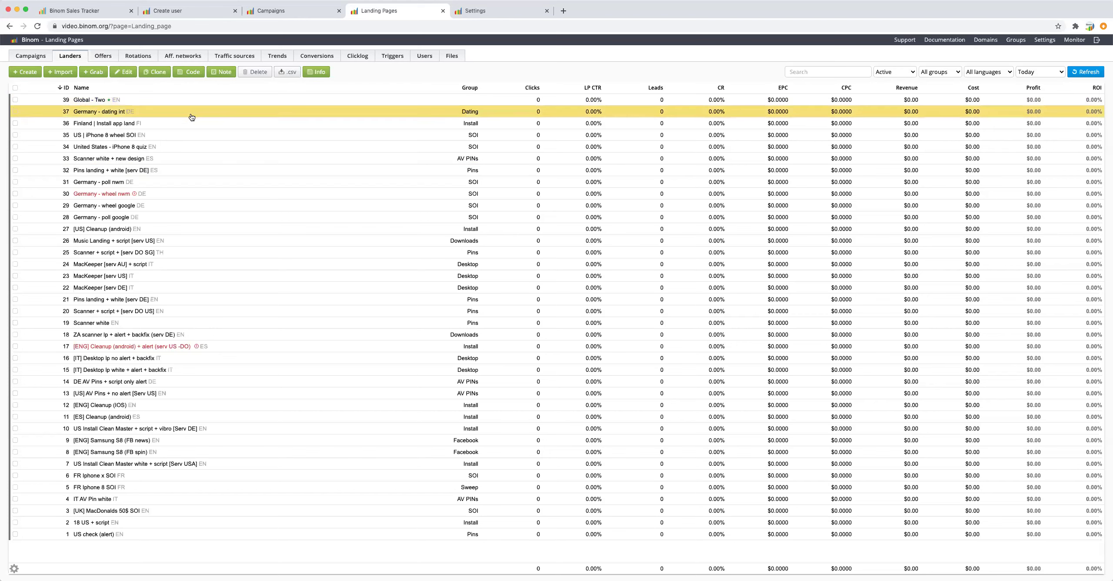
{"action": "left_click", "coordinate": [192, 126]}
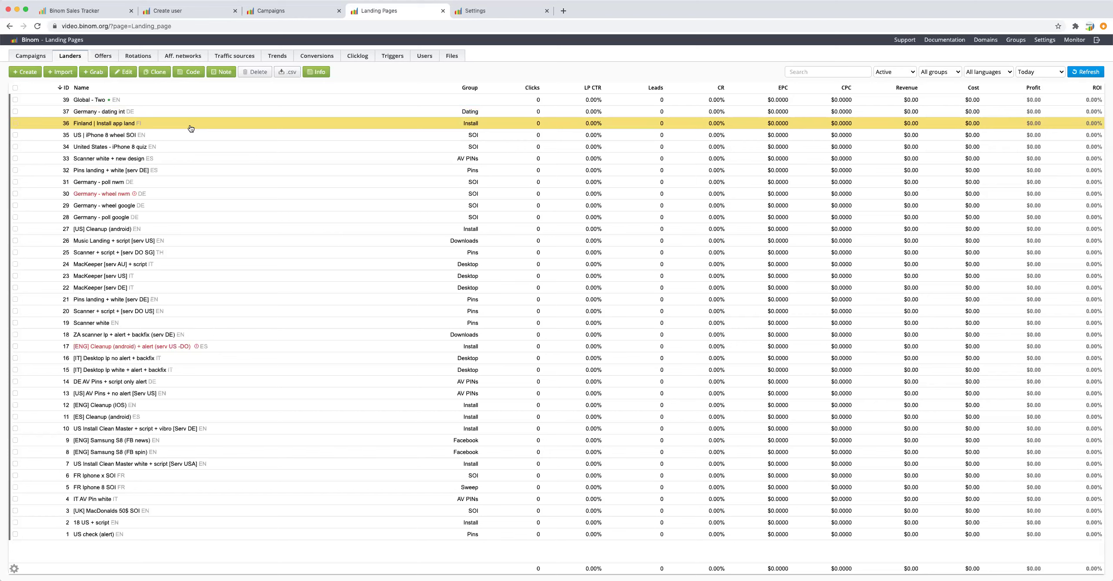
{"action": "left_click", "coordinate": [187, 115]}
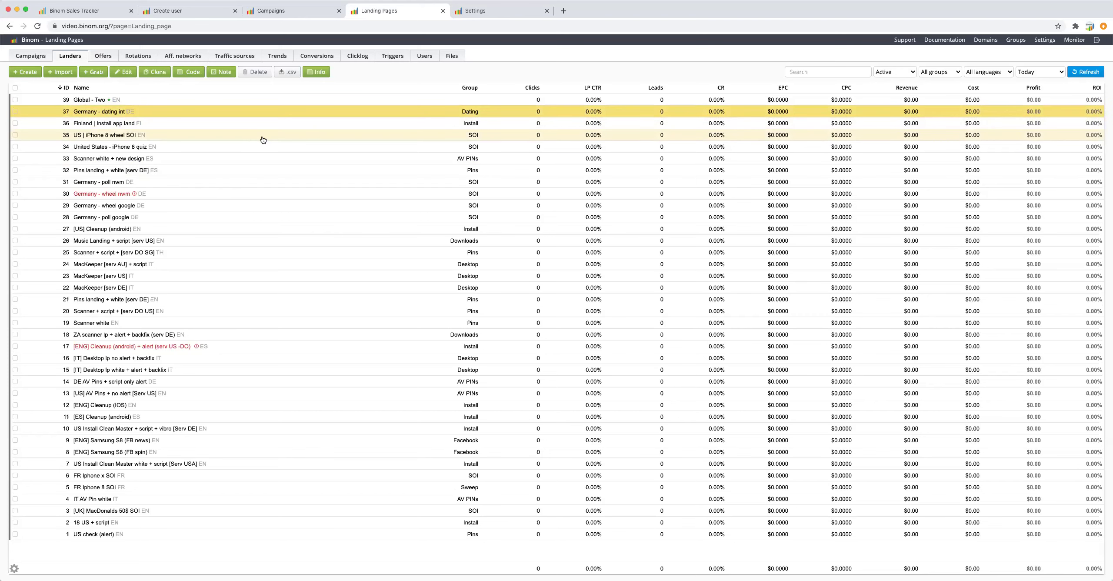
{"action": "left_click", "coordinate": [200, 138]}
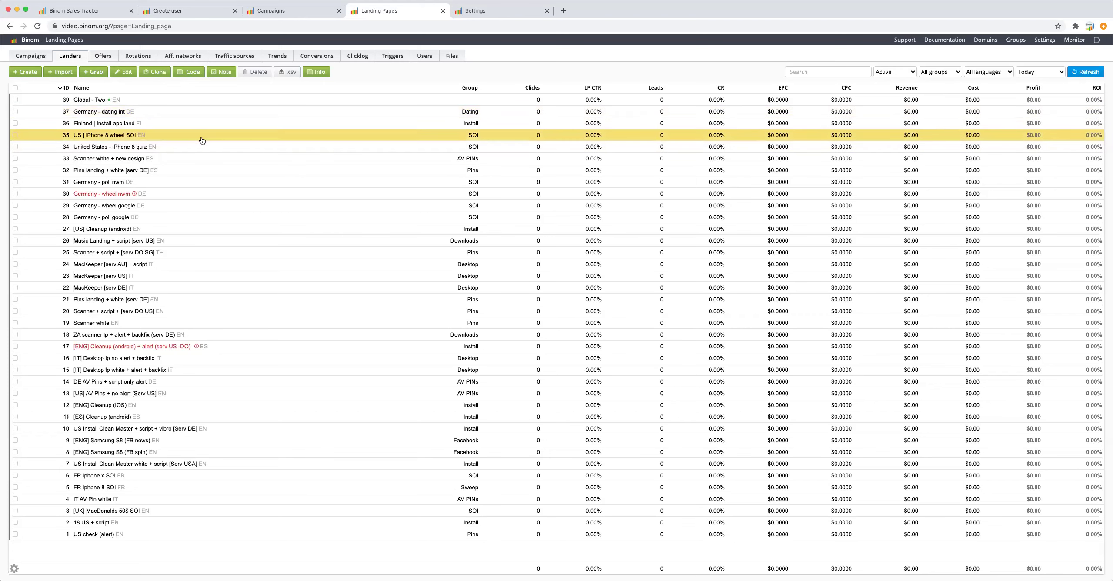
{"action": "left_click", "coordinate": [189, 127]}
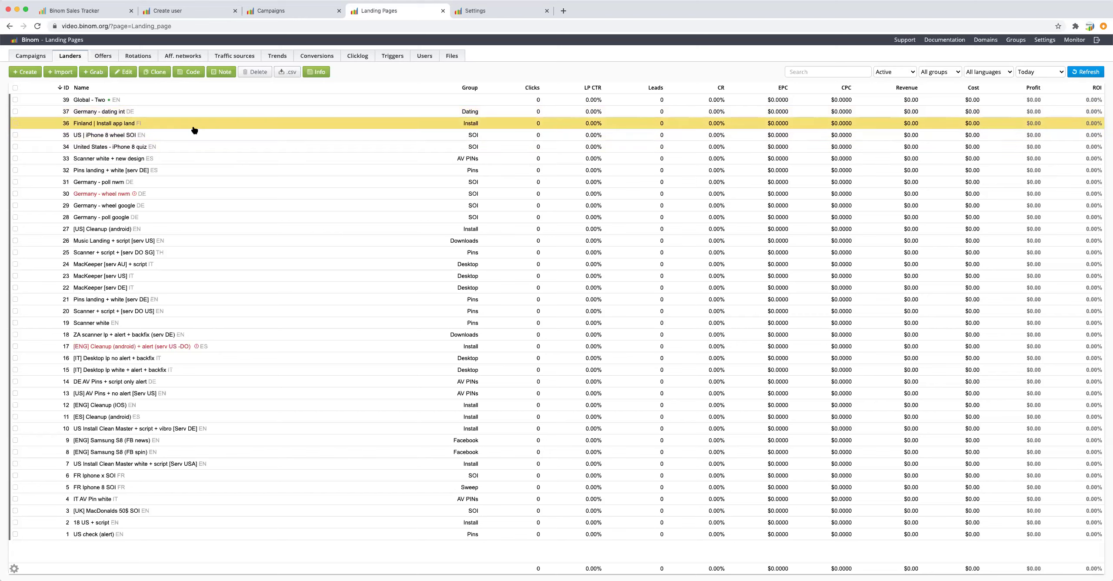
{"action": "left_click", "coordinate": [237, 148]}
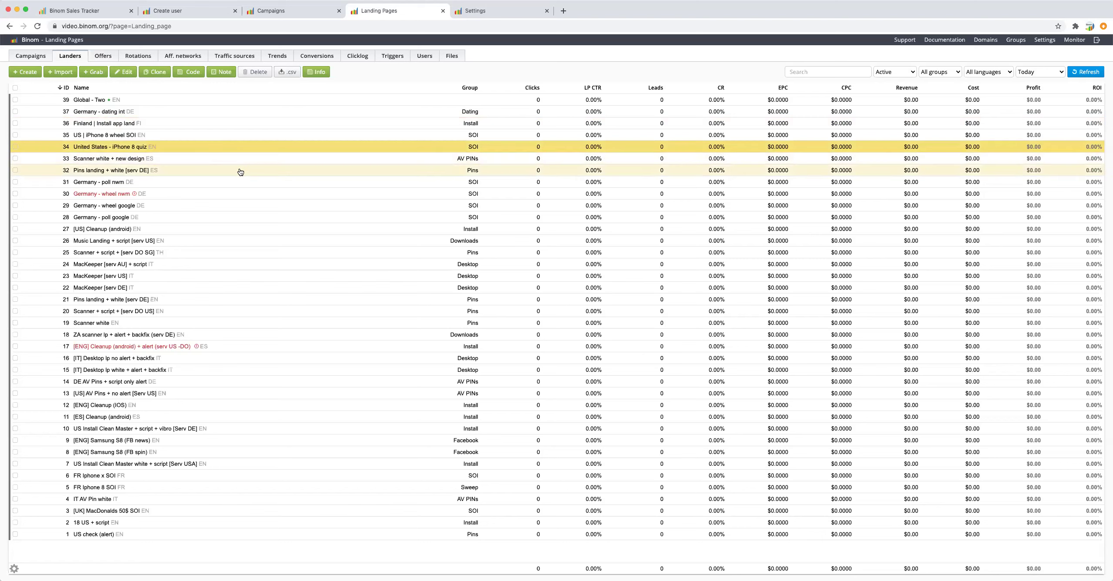
{"action": "left_click", "coordinate": [241, 171]}
{"action": "left_click", "coordinate": [237, 149]}
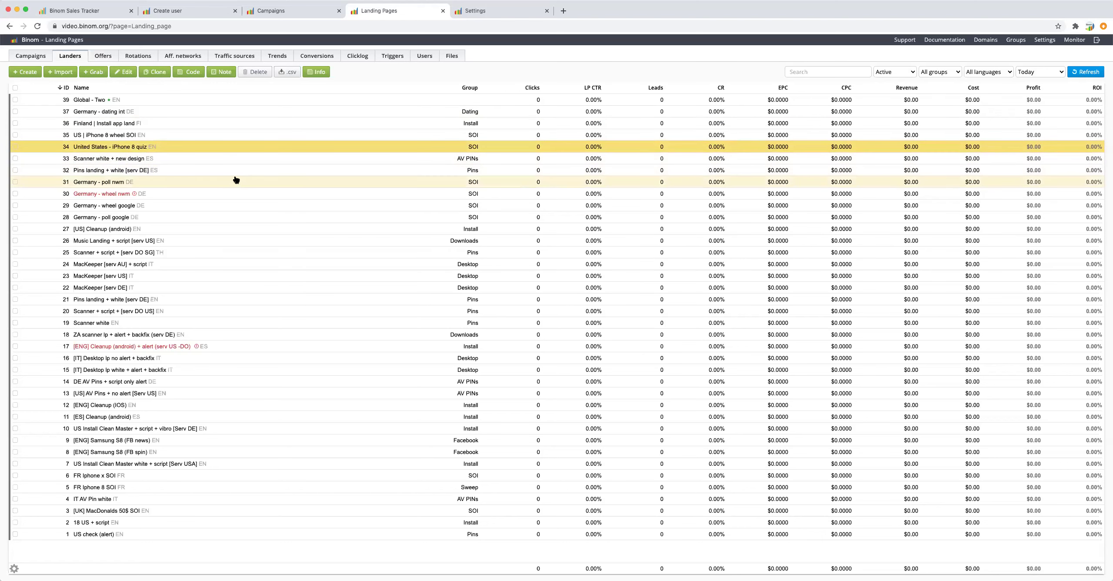
{"action": "left_click", "coordinate": [227, 115]}
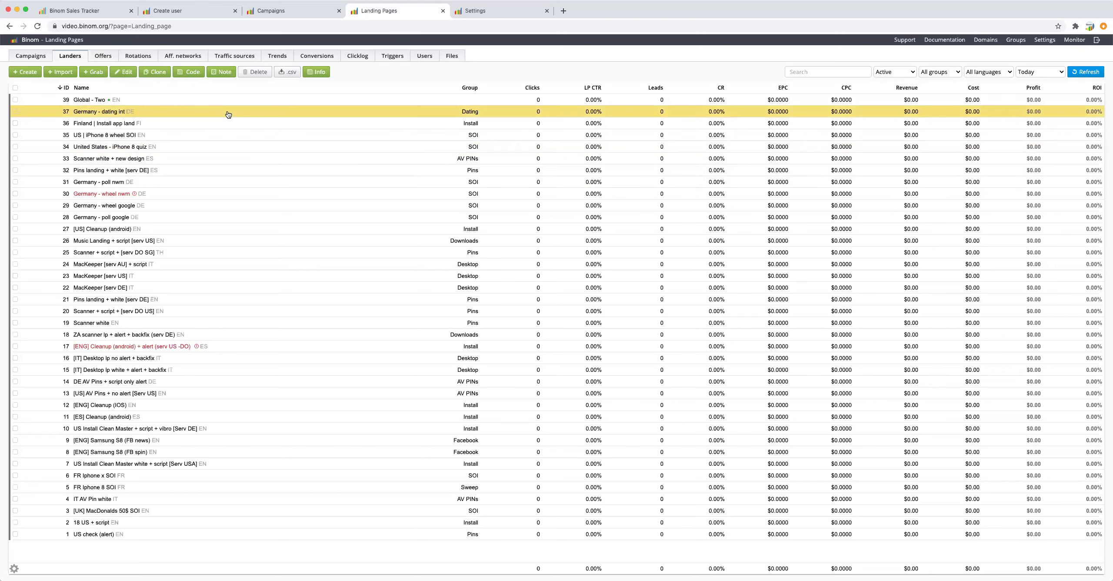
{"action": "left_click", "coordinate": [161, 100]}
{"action": "left_click", "coordinate": [190, 145]}
{"action": "left_click", "coordinate": [198, 133]}
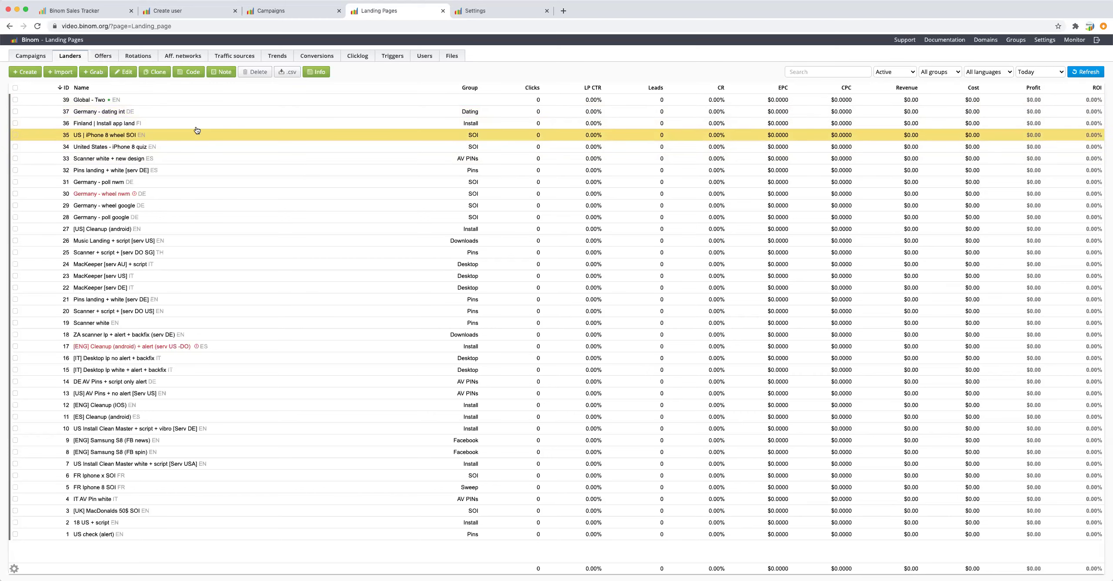
{"action": "left_click", "coordinate": [192, 123]}
{"action": "left_click", "coordinate": [211, 158]}
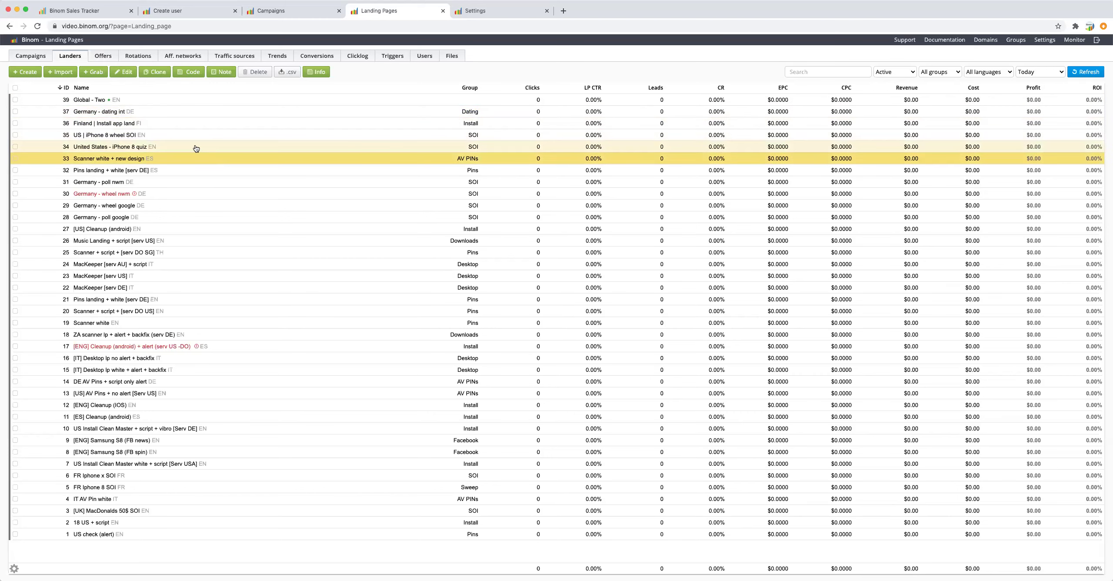
{"action": "left_click", "coordinate": [195, 146]}
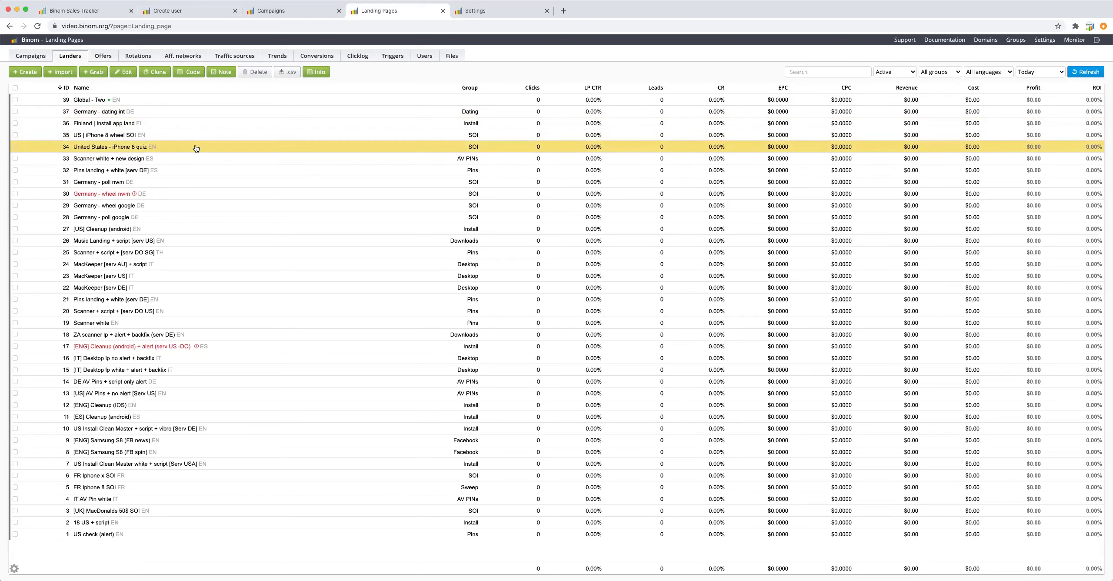
{"action": "left_click", "coordinate": [168, 123]}
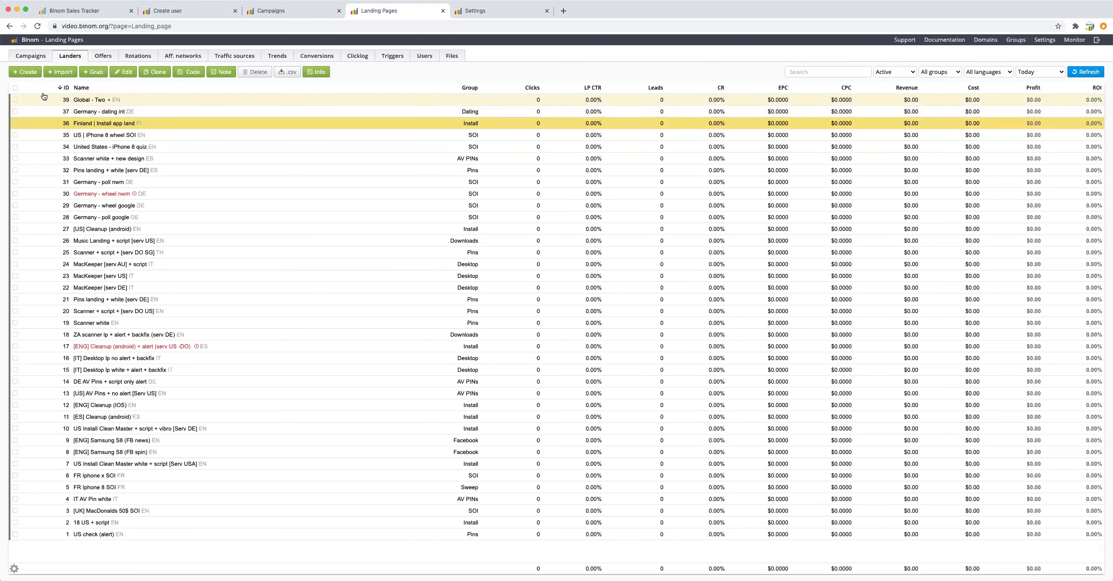
Start a new landing page, expand the full list of URL tokens and add the Device Name token to the URL.
{"action": "left_click", "coordinate": [30, 74]}
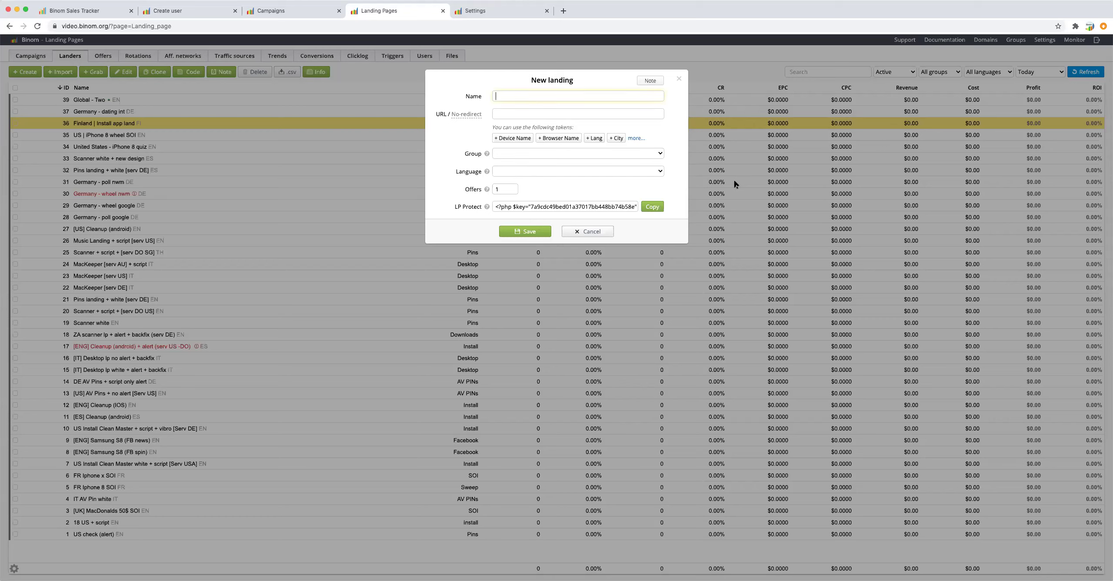
{"action": "key", "text": "Tab"}
{"action": "left_click", "coordinate": [635, 138]}
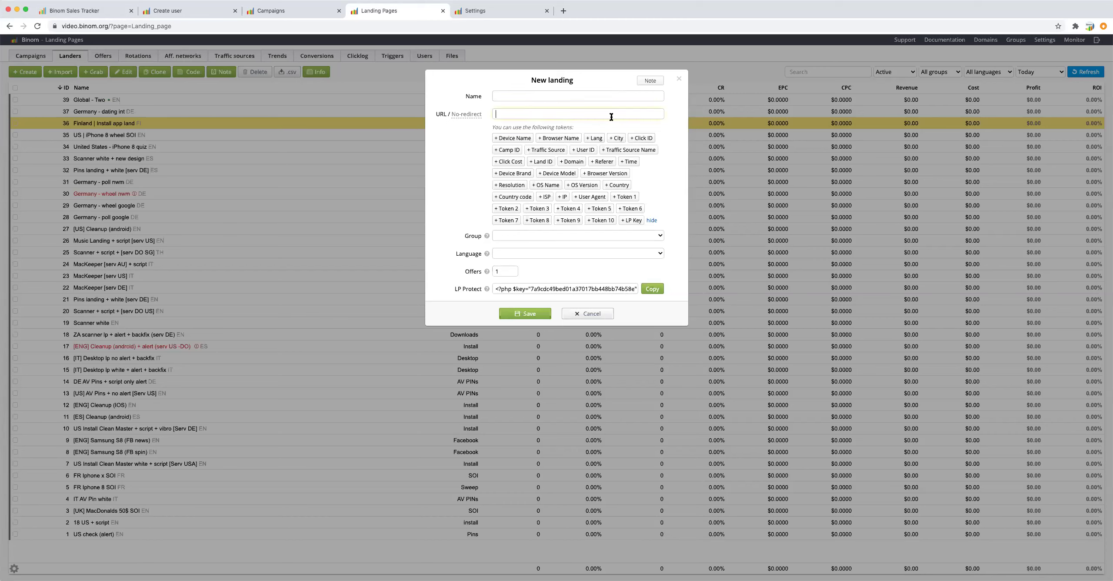
{"action": "left_click", "coordinate": [526, 140]}
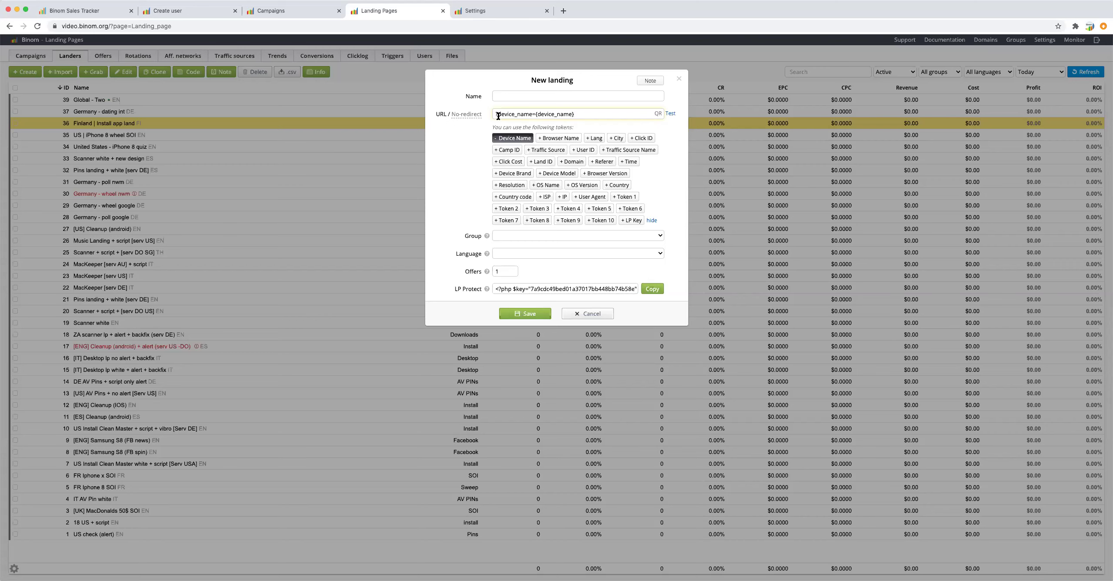
Examine the device_name parameter and its placeholder in the new landing page's URL.
{"action": "left_click_drag", "start_coordinate": [535, 114], "coordinate": [598, 113]}
{"action": "left_click", "coordinate": [593, 114]}
{"action": "left_click_drag", "start_coordinate": [536, 115], "coordinate": [578, 115]}
{"action": "left_click", "coordinate": [584, 115]}
{"action": "left_click_drag", "start_coordinate": [536, 115], "coordinate": [595, 116]}
{"action": "left_click", "coordinate": [582, 115]}
{"action": "left_click_drag", "start_coordinate": [595, 114], "coordinate": [480, 114]}
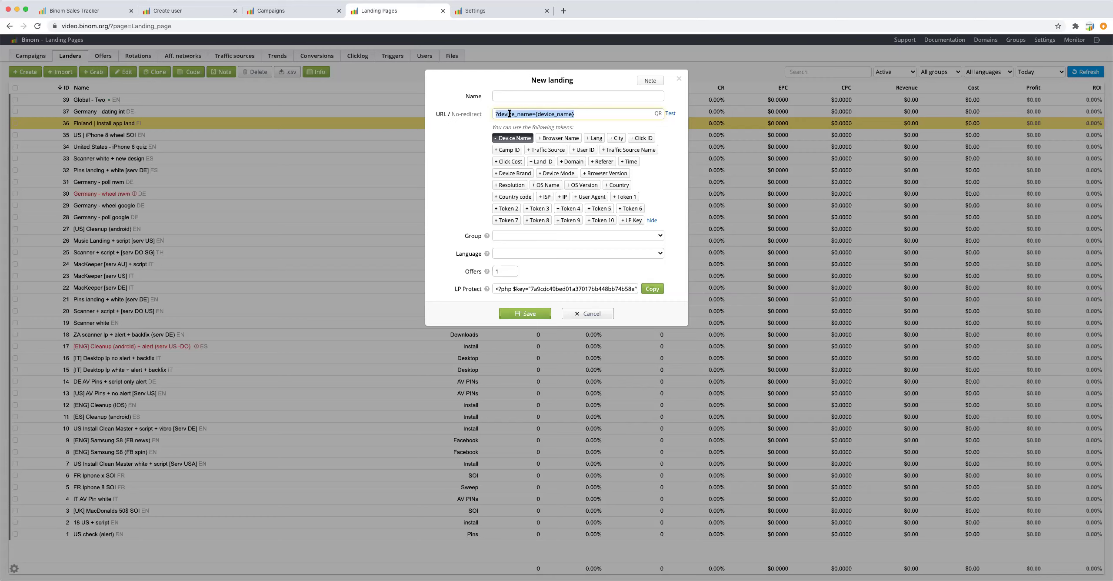
{"action": "left_click", "coordinate": [590, 112]}
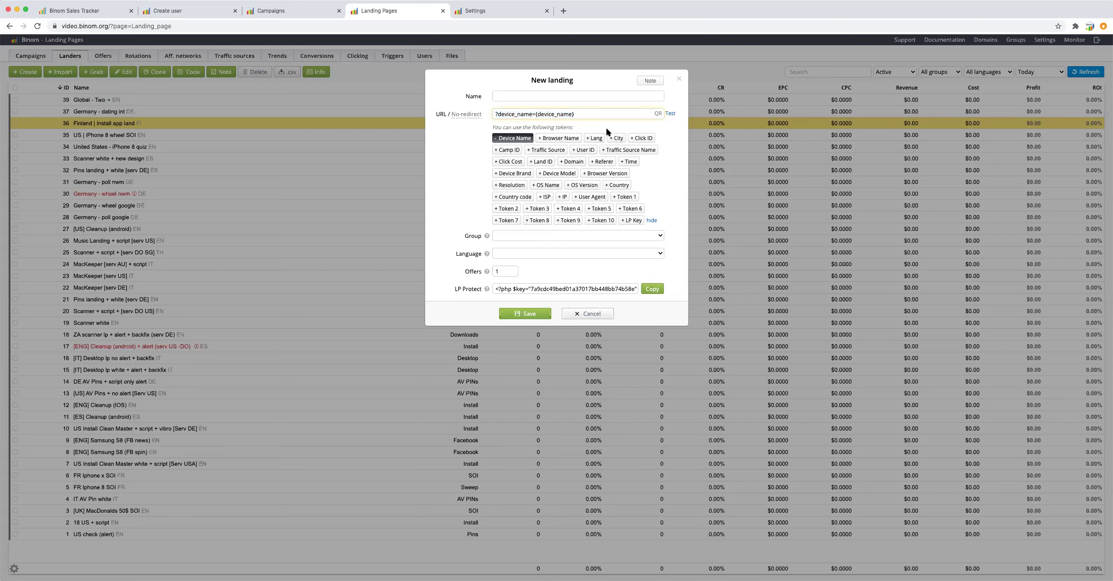
Add the City token to the new landing page's URL after the device name parameter.
{"action": "left_click", "coordinate": [617, 138]}
{"action": "left_click", "coordinate": [620, 114]}
Assign the new landing page to the Install group and set its language to Greek (EL).
{"action": "left_click", "coordinate": [517, 236]}
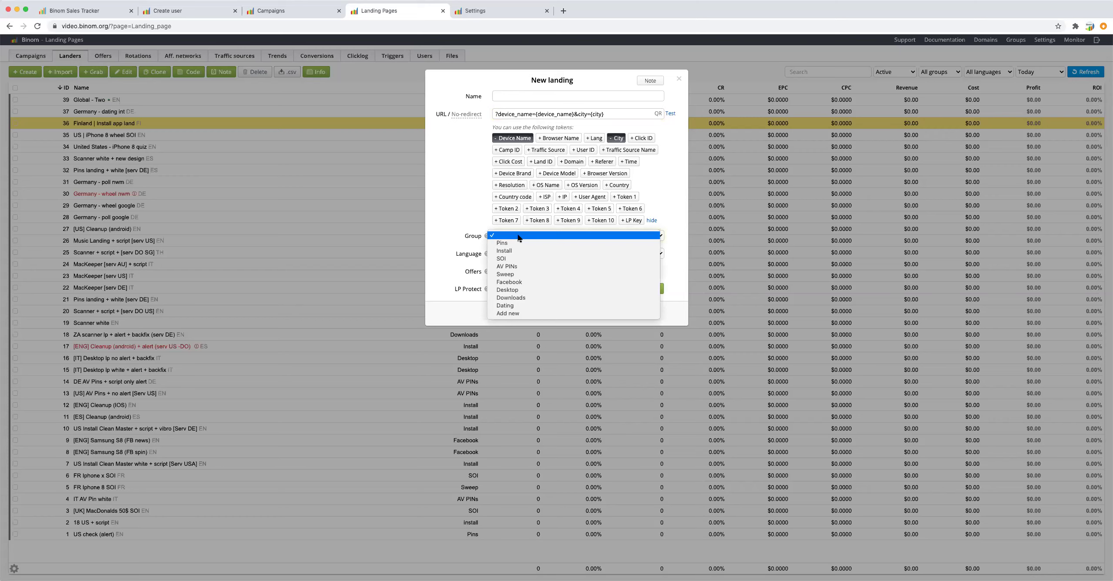
{"action": "left_click", "coordinate": [502, 252]}
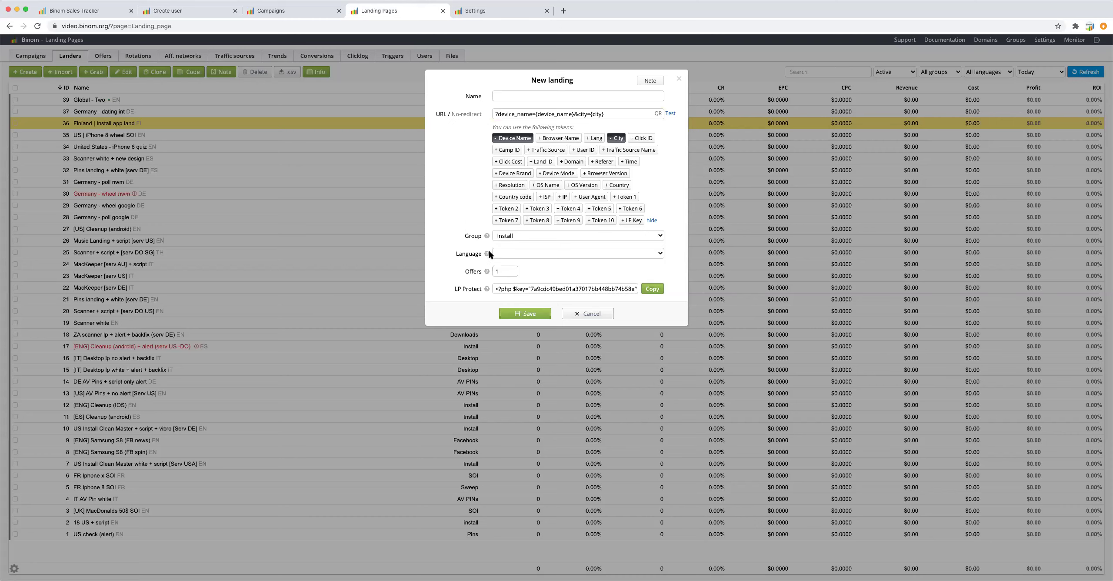
{"action": "left_click", "coordinate": [522, 253]}
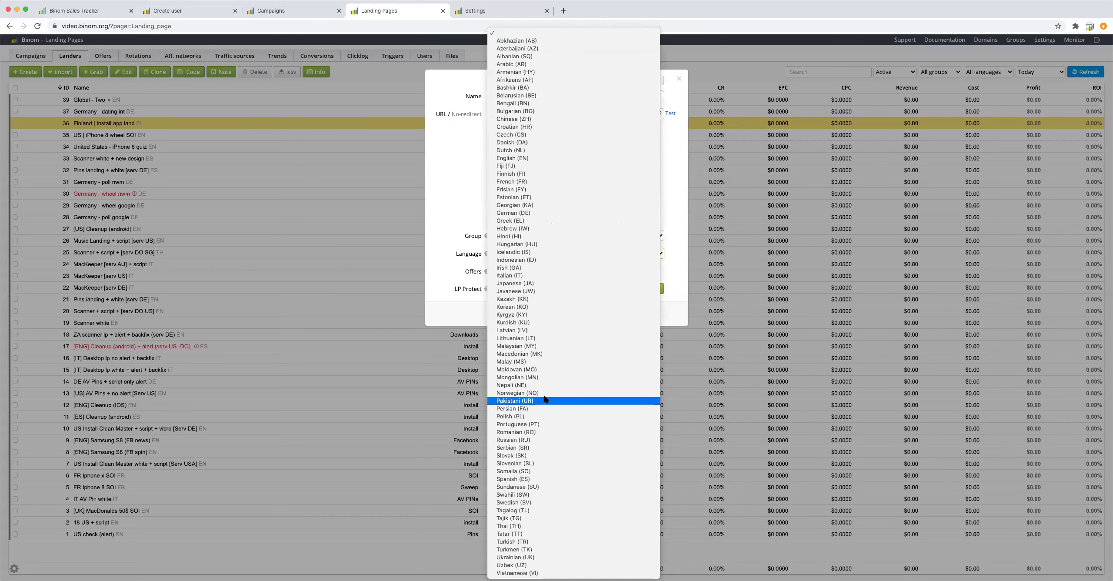
{"action": "left_click", "coordinate": [436, 256]}
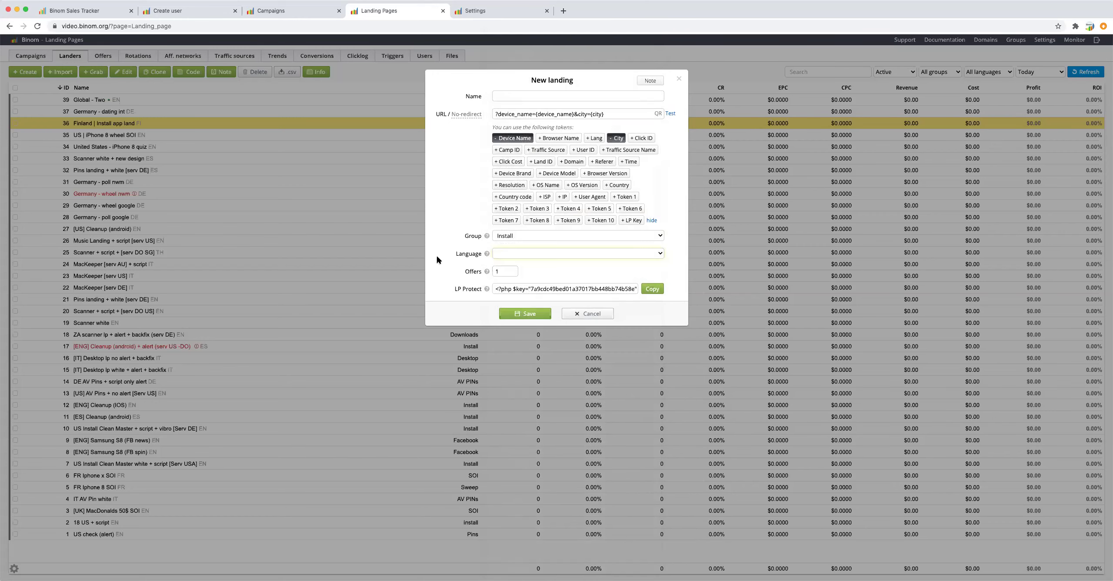
{"action": "left_click", "coordinate": [515, 254]}
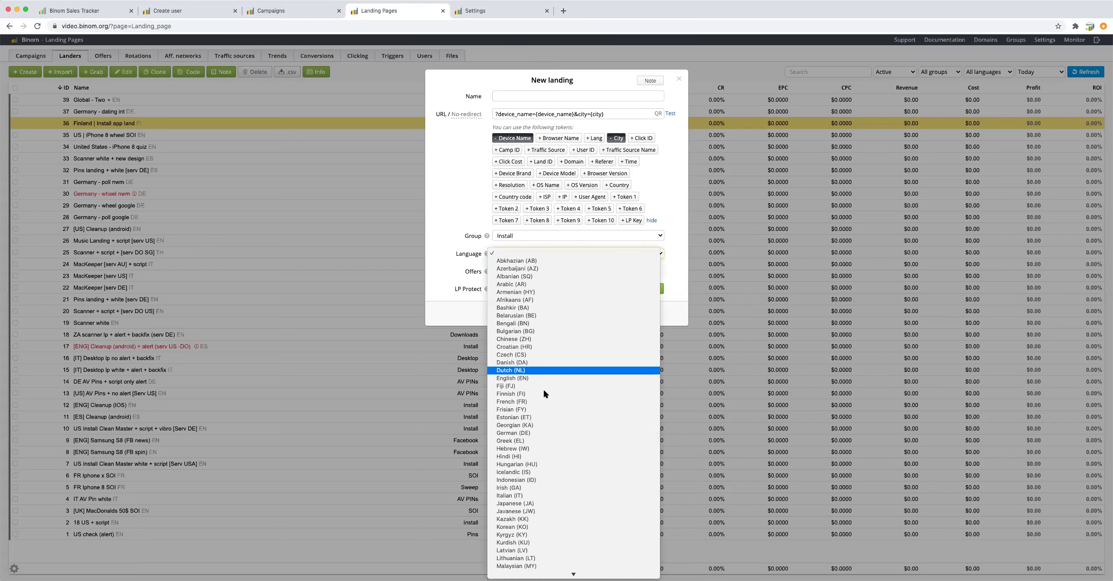
{"action": "scroll", "coordinate": [564, 428], "scroll_direction": "down", "scroll_amount": 5}
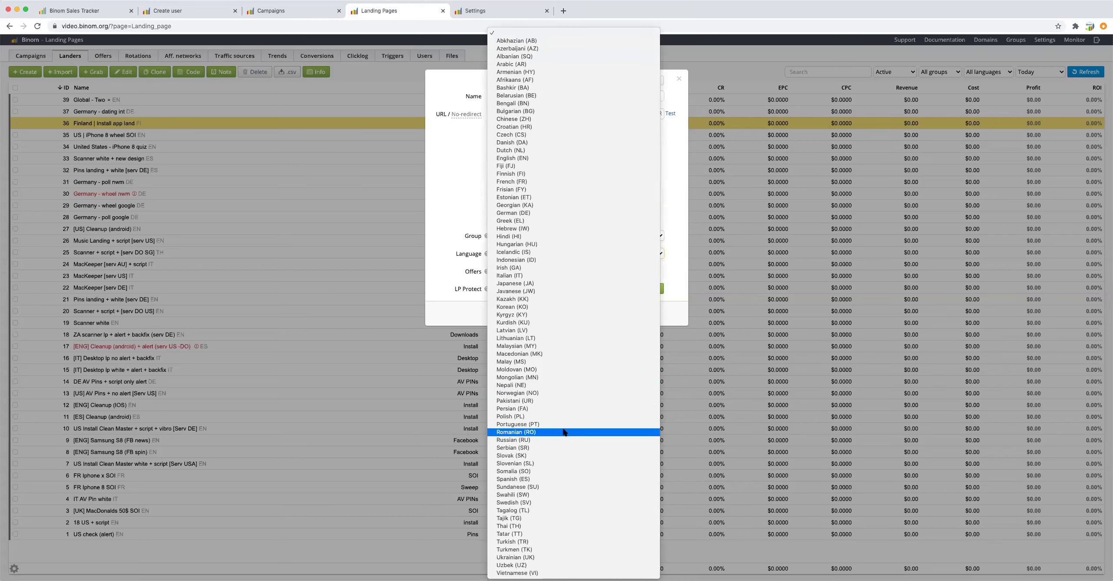
{"action": "left_click", "coordinate": [546, 221]}
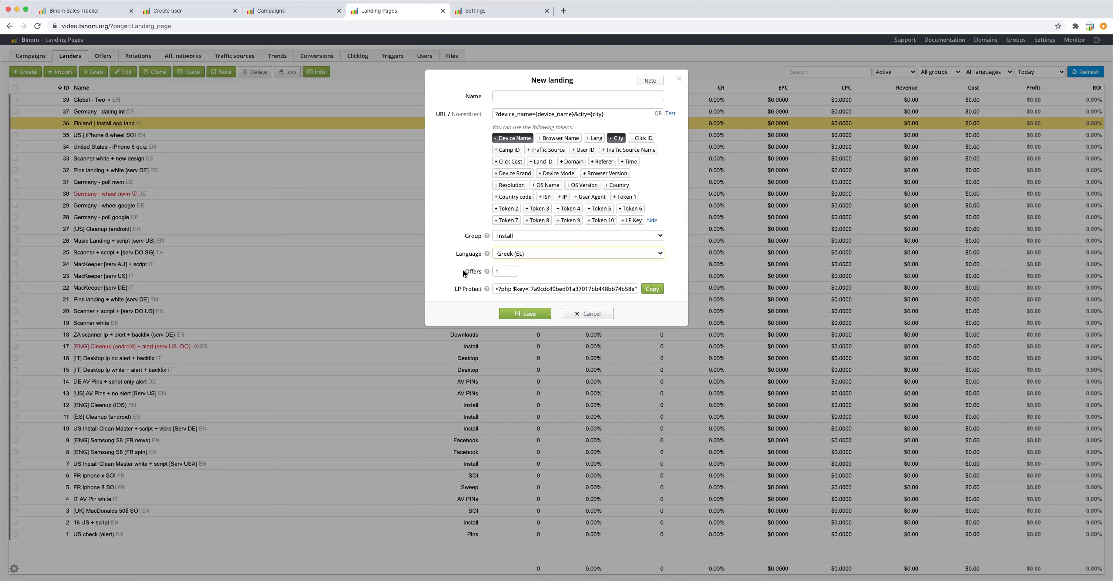
Copy the LP Protect PHP code of the new landing page.
{"action": "double_click", "coordinate": [498, 272]}
{"action": "left_click", "coordinate": [652, 288]}
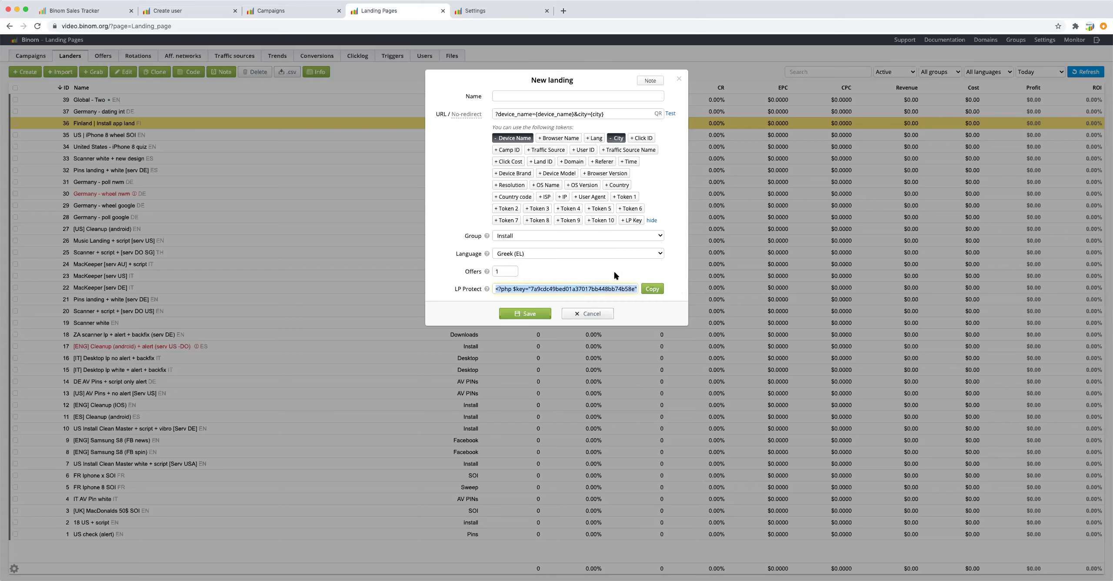
{"action": "left_click_drag", "start_coordinate": [588, 289], "coordinate": [418, 278]}
{"action": "left_click", "coordinate": [562, 266]}
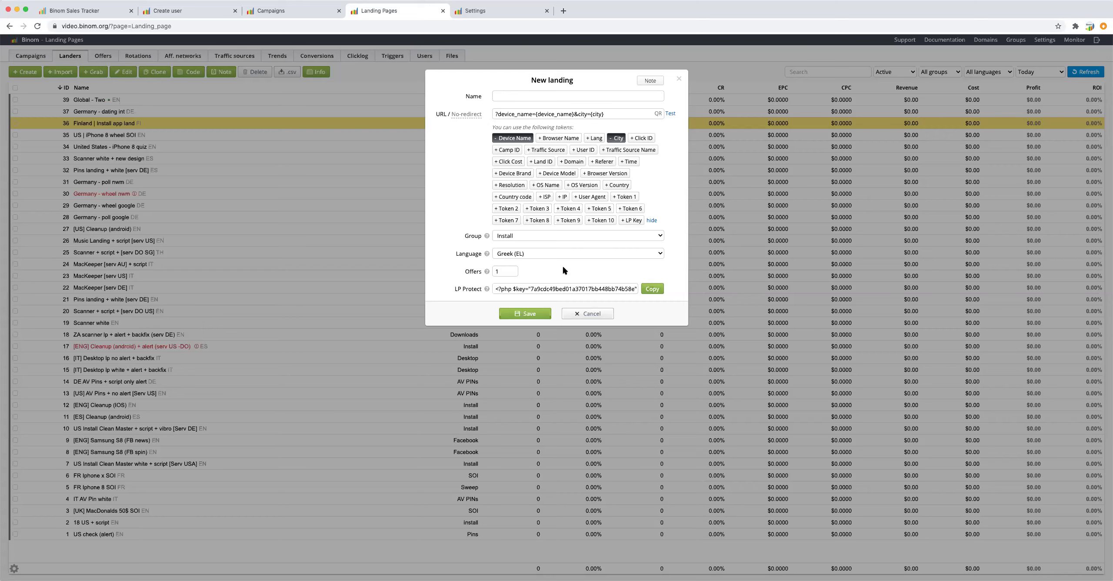
Examine the LP Protect code from its beginning to its end, and discard the new landing page without saving.
{"action": "left_click_drag", "start_coordinate": [508, 290], "coordinate": [617, 289]}
{"action": "left_click", "coordinate": [584, 288]}
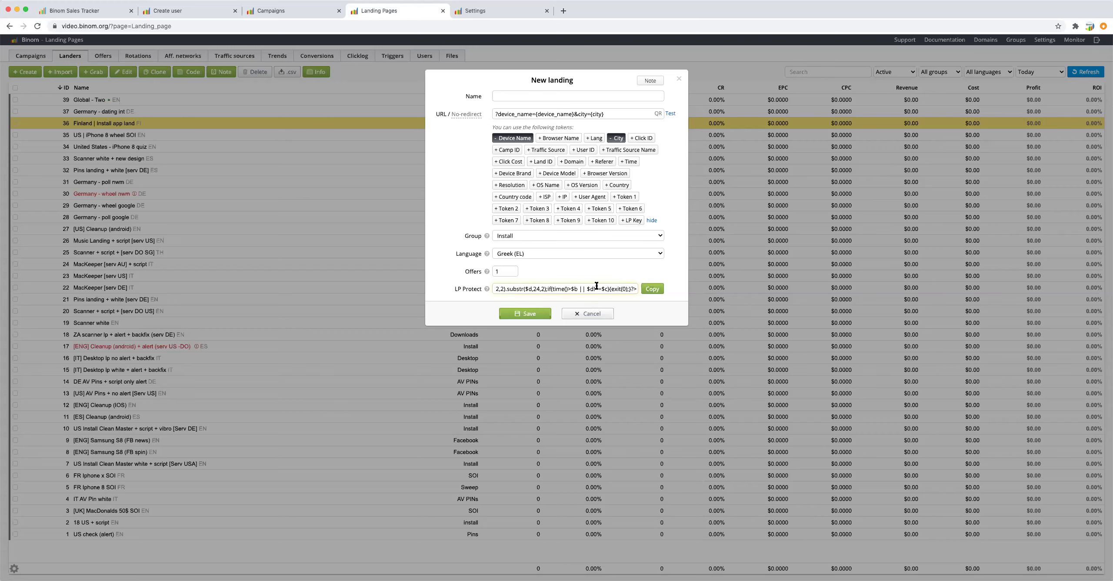
{"action": "left_click", "coordinate": [584, 272]}
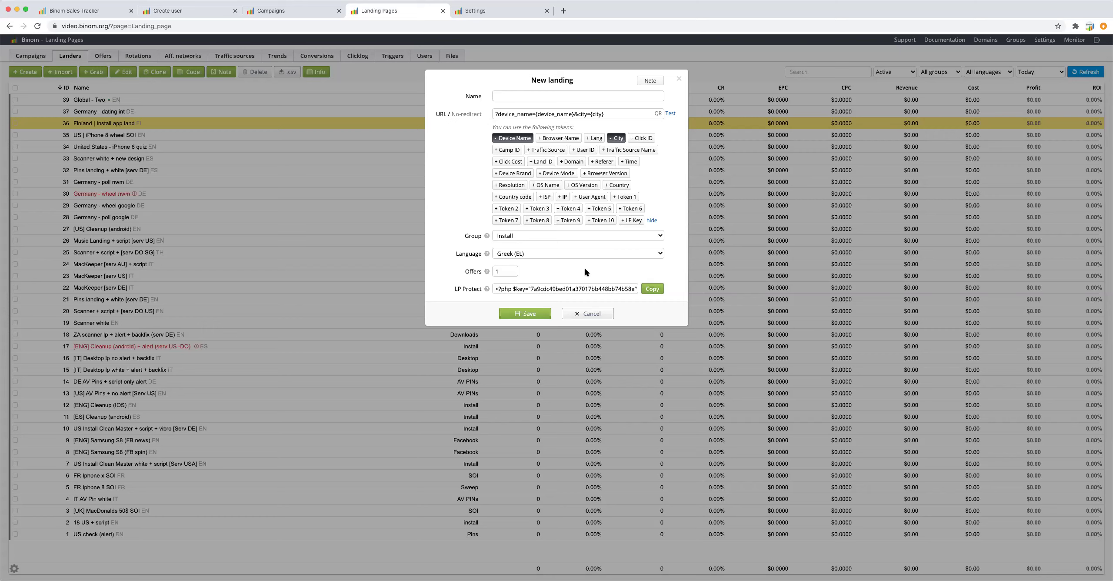
{"action": "left_click", "coordinate": [496, 289]}
{"action": "key", "text": "End"}
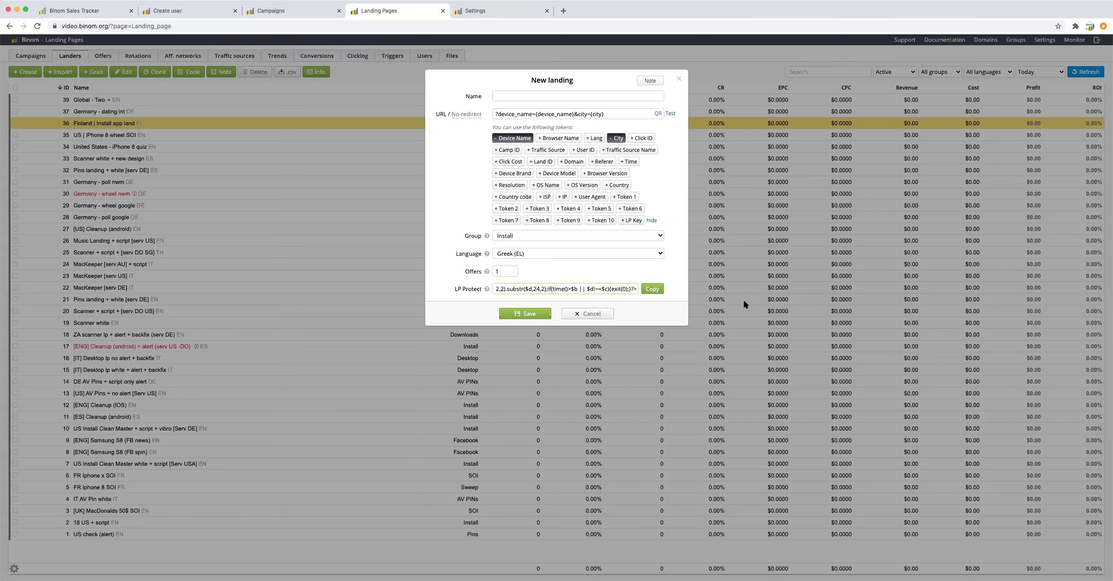
{"action": "left_click", "coordinate": [581, 264]}
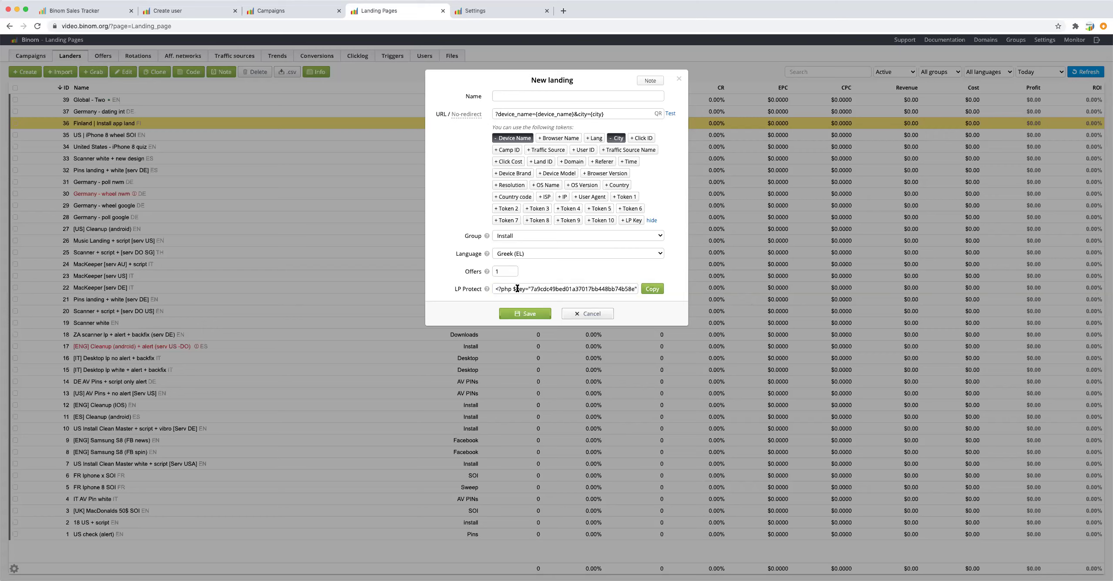
{"action": "left_click_drag", "start_coordinate": [540, 289], "coordinate": [563, 287]}
{"action": "left_click", "coordinate": [557, 268]}
{"action": "left_click", "coordinate": [579, 313]}
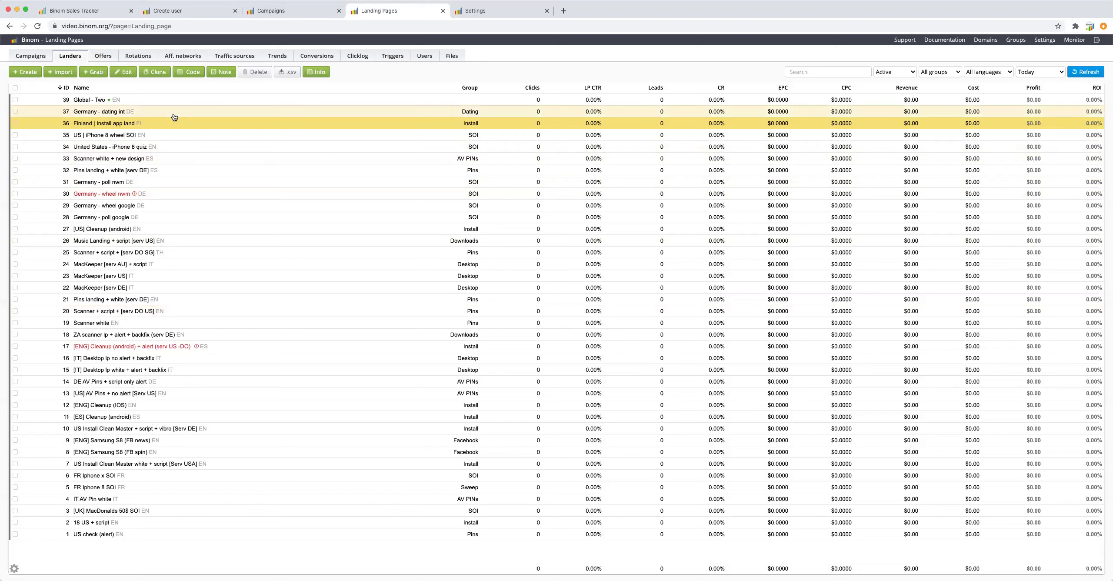
Review the Name|URL[|Group|Lang|Offers] line format in the landing import form and close it without importing.
{"action": "left_click", "coordinate": [154, 112]}
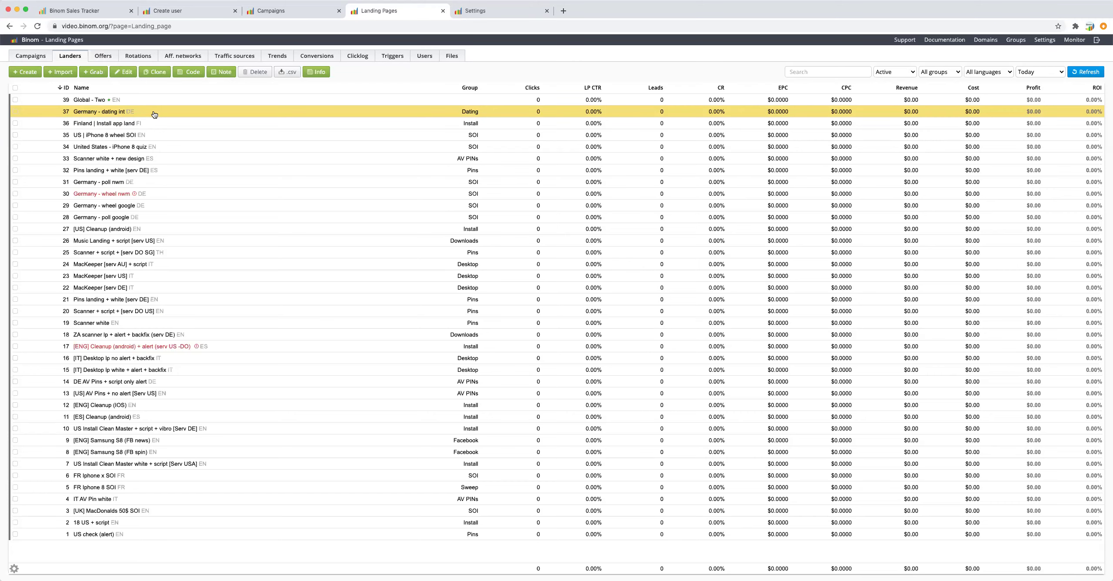
{"action": "left_click", "coordinate": [56, 76]}
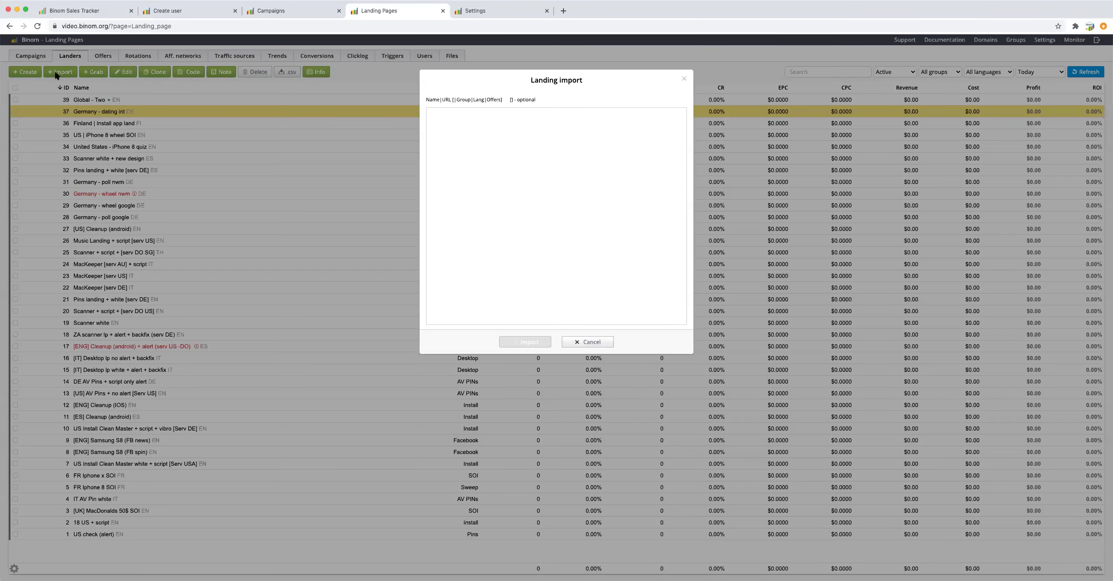
{"action": "left_click", "coordinate": [439, 129]}
{"action": "left_click", "coordinate": [305, 122]}
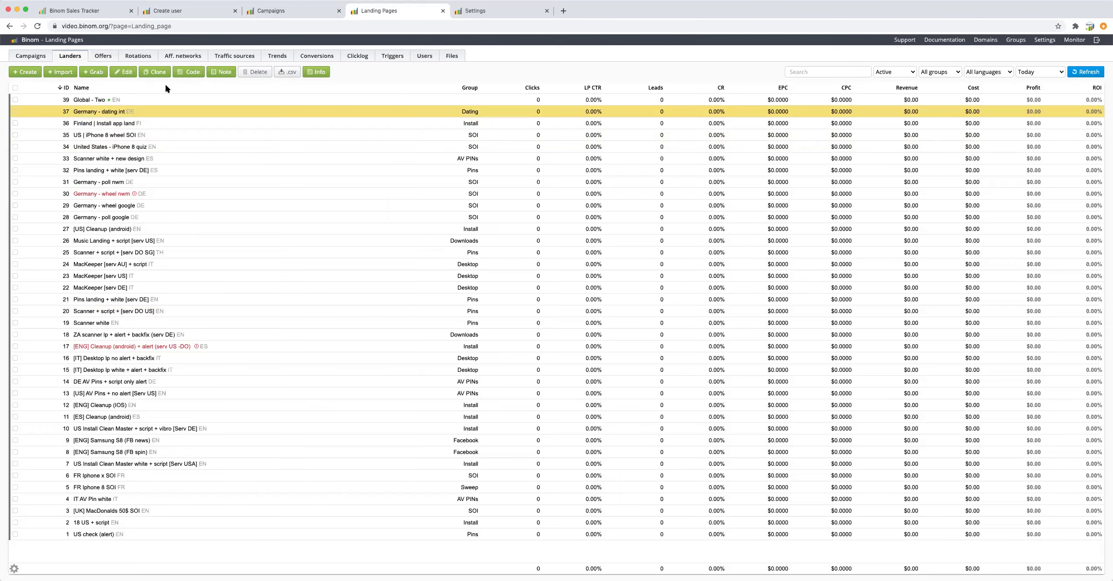
{"action": "left_click", "coordinate": [68, 76]}
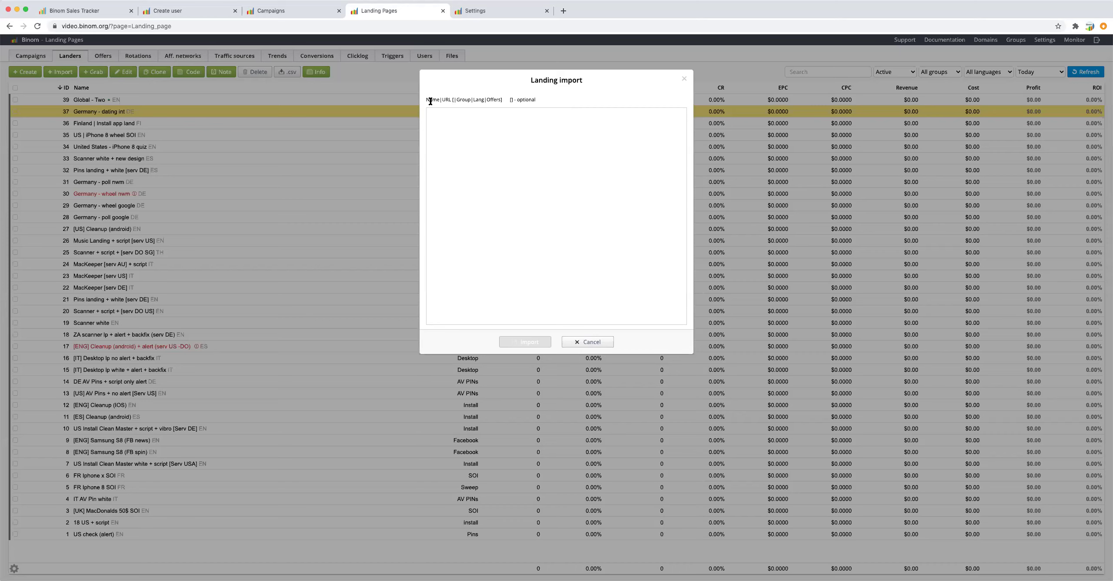
{"action": "left_click_drag", "start_coordinate": [426, 100], "coordinate": [503, 94]}
{"action": "left_click", "coordinate": [505, 97]}
{"action": "left_click", "coordinate": [597, 343]}
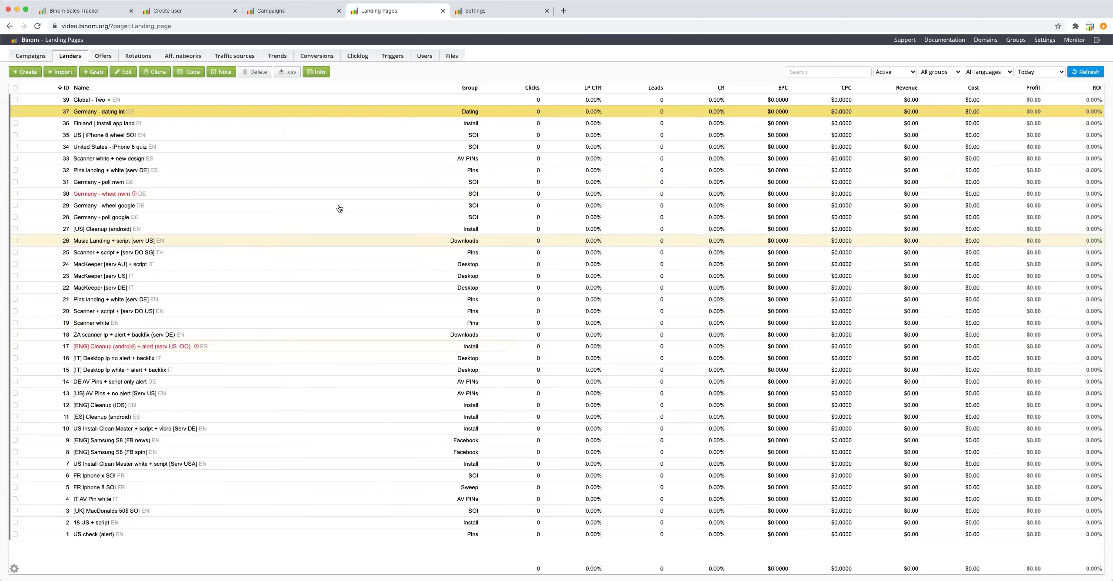
Open the Landers Grabber and review its advanced settings, including the added code and file extension options.
{"action": "left_click", "coordinate": [96, 73]}
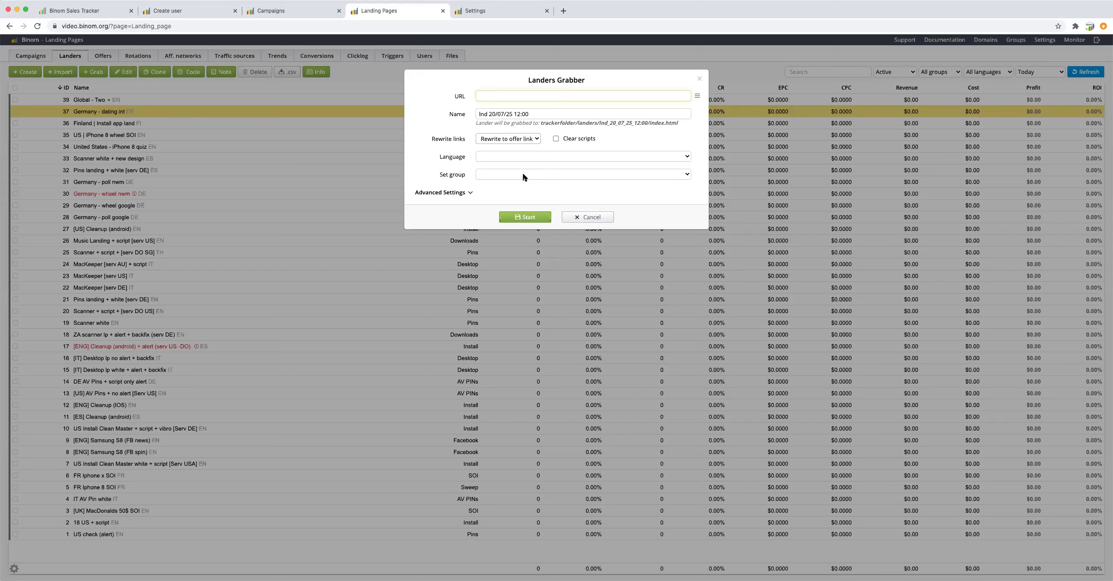
{"action": "left_click", "coordinate": [456, 195]}
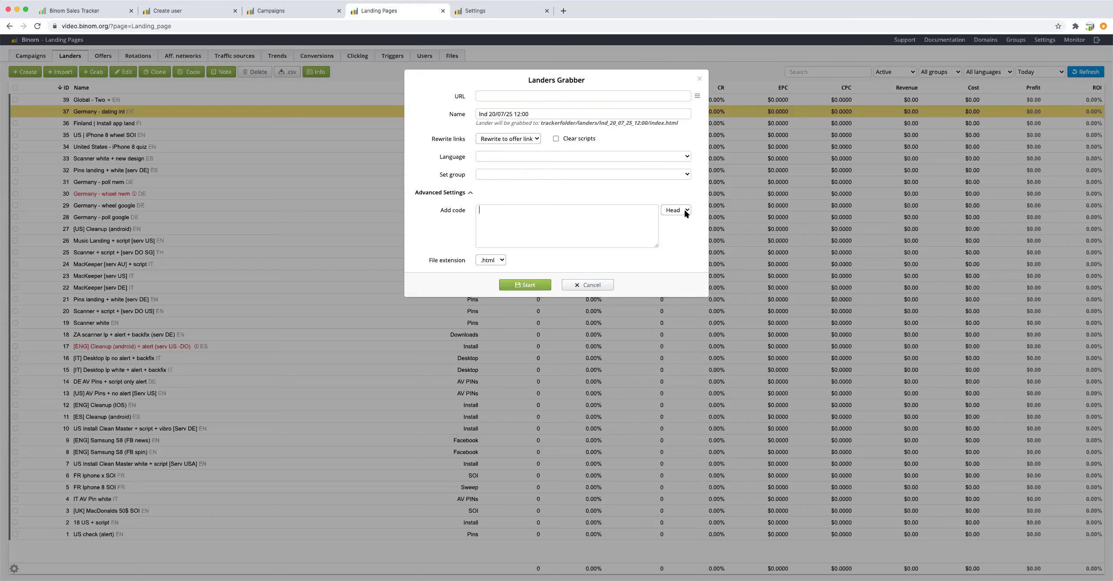
{"action": "left_click", "coordinate": [489, 261]}
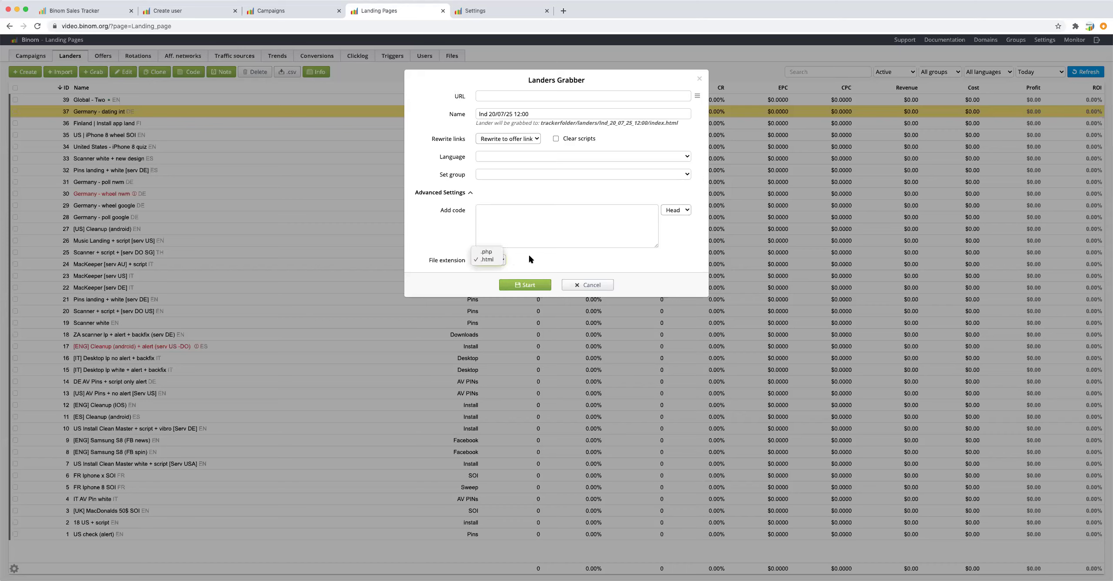
{"action": "left_click", "coordinate": [544, 258]}
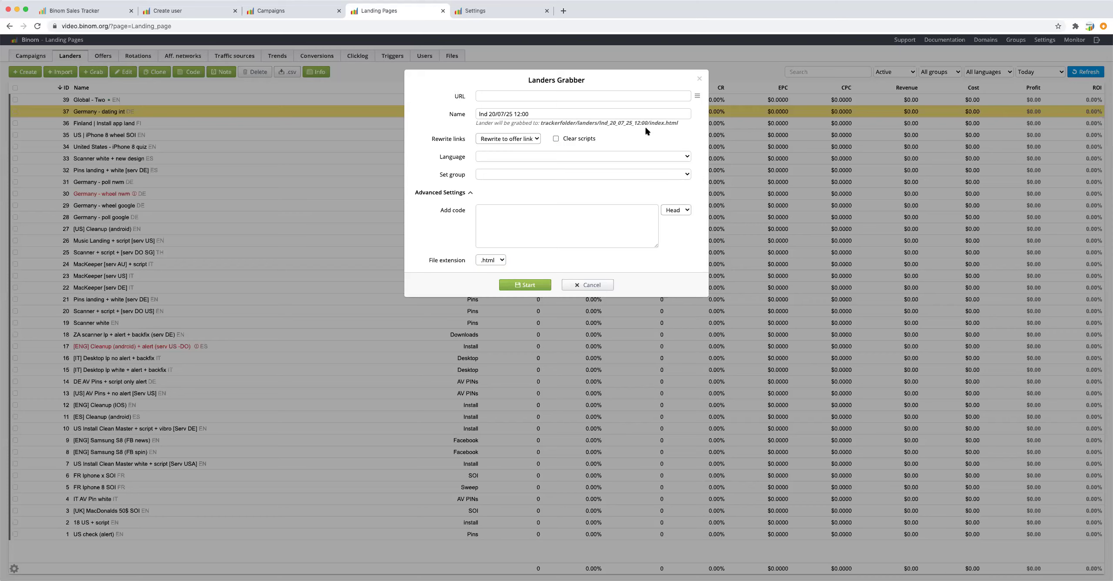
Switch the Landers Grabber to multiple URLs, examine the Names field and its macros, and close it without grabbing.
{"action": "left_click", "coordinate": [697, 96]}
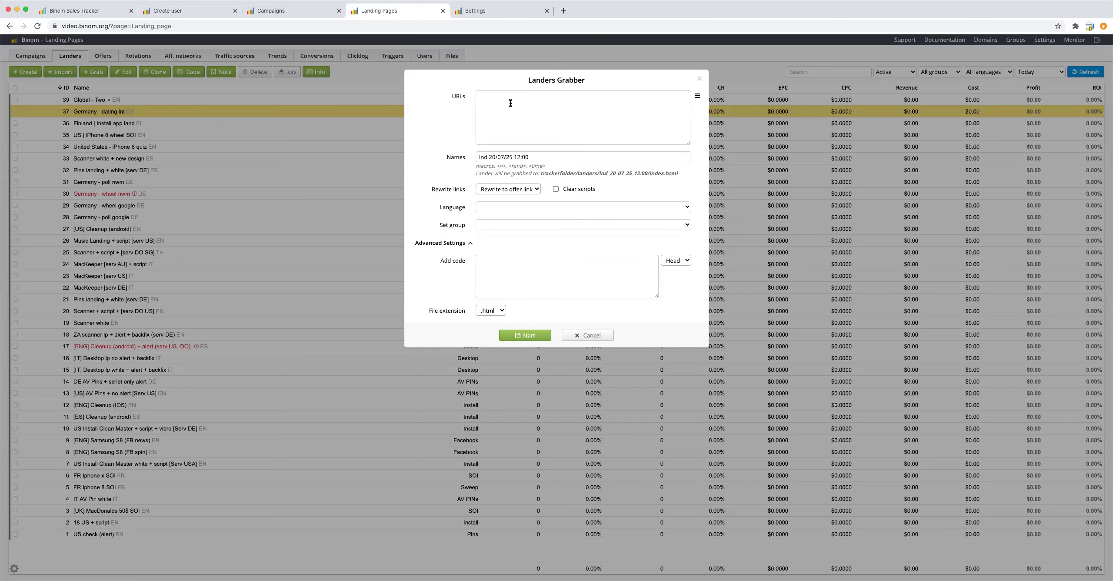
{"action": "left_click", "coordinate": [591, 104]}
{"action": "left_click", "coordinate": [542, 157]}
{"action": "left_click_drag", "start_coordinate": [496, 166], "coordinate": [505, 165]}
{"action": "left_click", "coordinate": [564, 158]}
{"action": "left_click_drag", "start_coordinate": [488, 156], "coordinate": [585, 160]}
{"action": "left_click", "coordinate": [558, 157]}
{"action": "left_click_drag", "start_coordinate": [511, 166], "coordinate": [521, 165]}
{"action": "left_click", "coordinate": [537, 166]}
{"action": "left_click", "coordinate": [604, 336]}
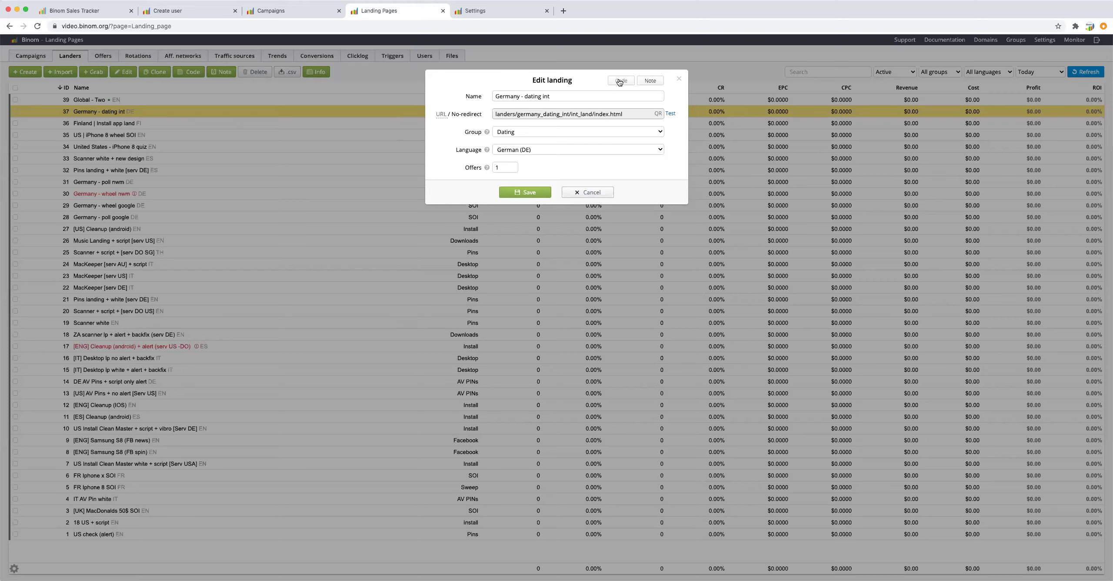
View the note and the index.html code of the Germany - dating int landing, and close its editor without saving.
{"action": "left_click", "coordinate": [649, 81]}
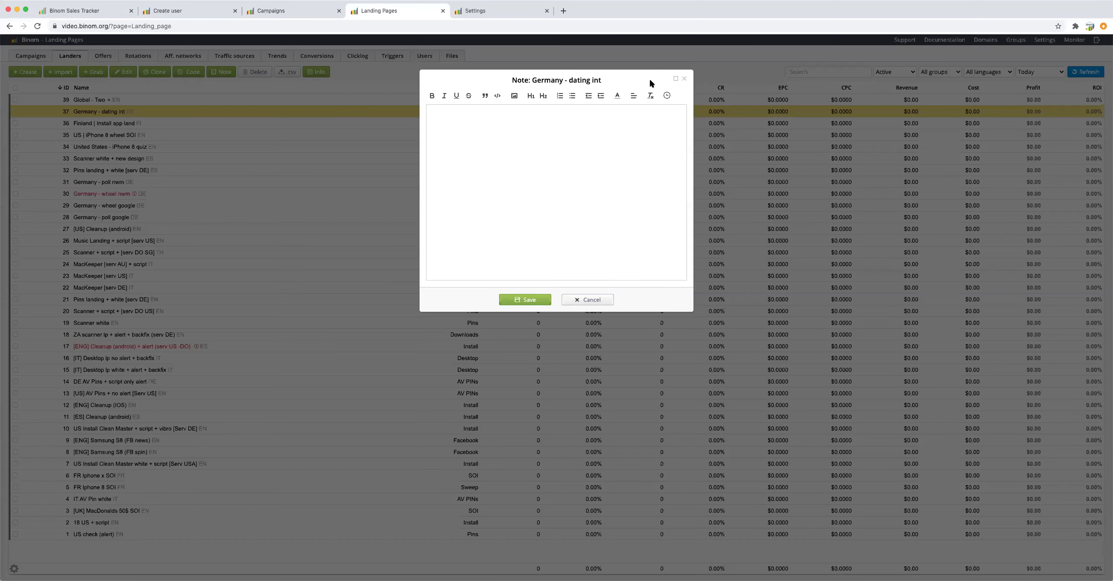
{"action": "left_click", "coordinate": [590, 299]}
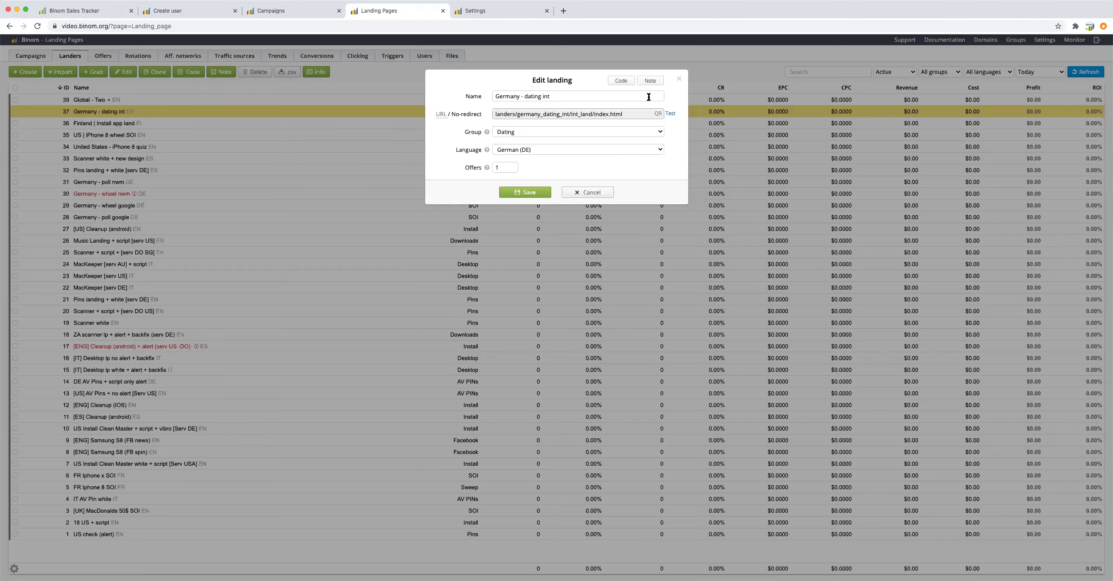
{"action": "left_click", "coordinate": [625, 83]}
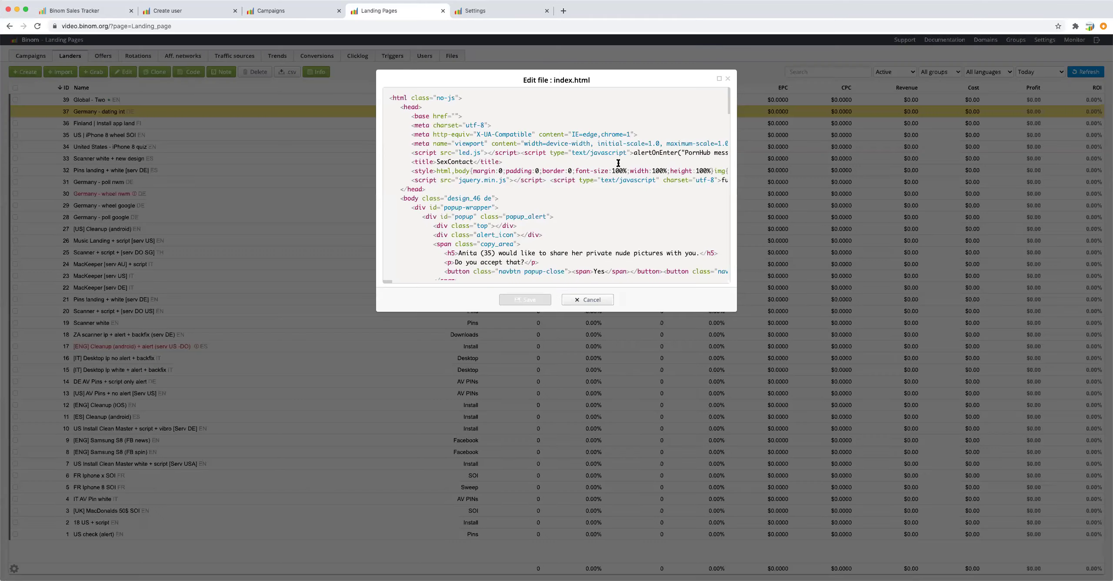
{"action": "left_click", "coordinate": [575, 300]}
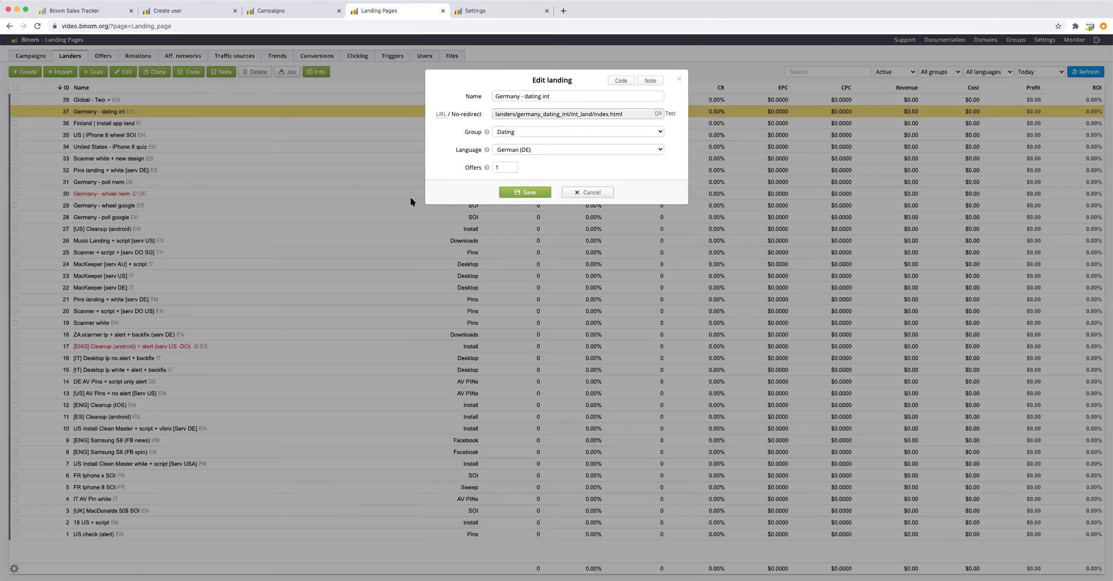
{"action": "left_click", "coordinate": [347, 162]}
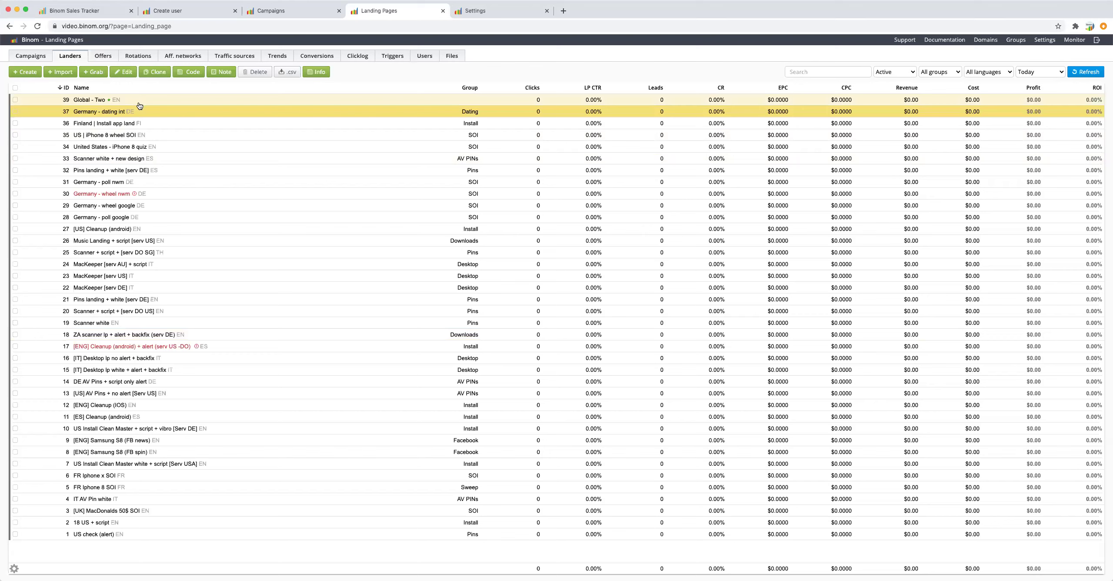
Clone the US | iPhone 8 wheel SOI landing with the suggested name and settings, and save the copy.
{"action": "left_click", "coordinate": [150, 135]}
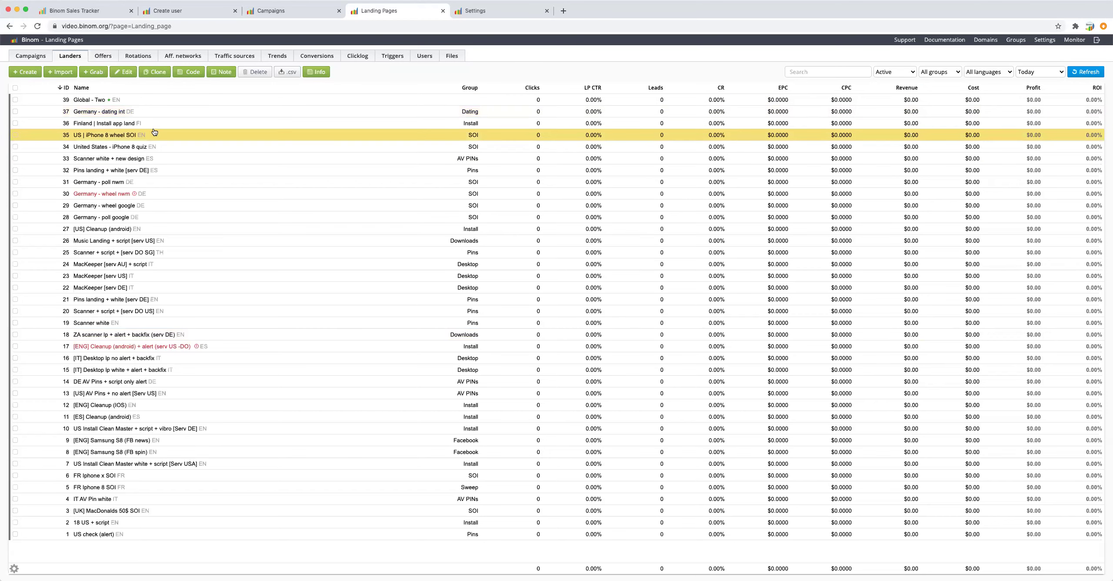
{"action": "left_click", "coordinate": [157, 73]}
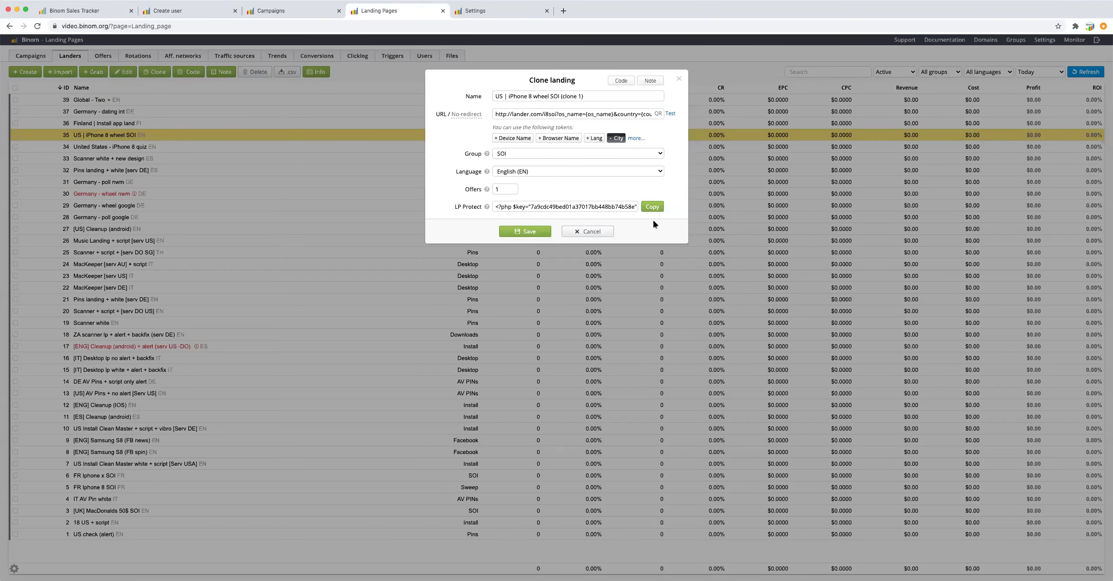
{"action": "left_click_drag", "start_coordinate": [584, 96], "coordinate": [560, 96]}
{"action": "left_click", "coordinate": [538, 235]}
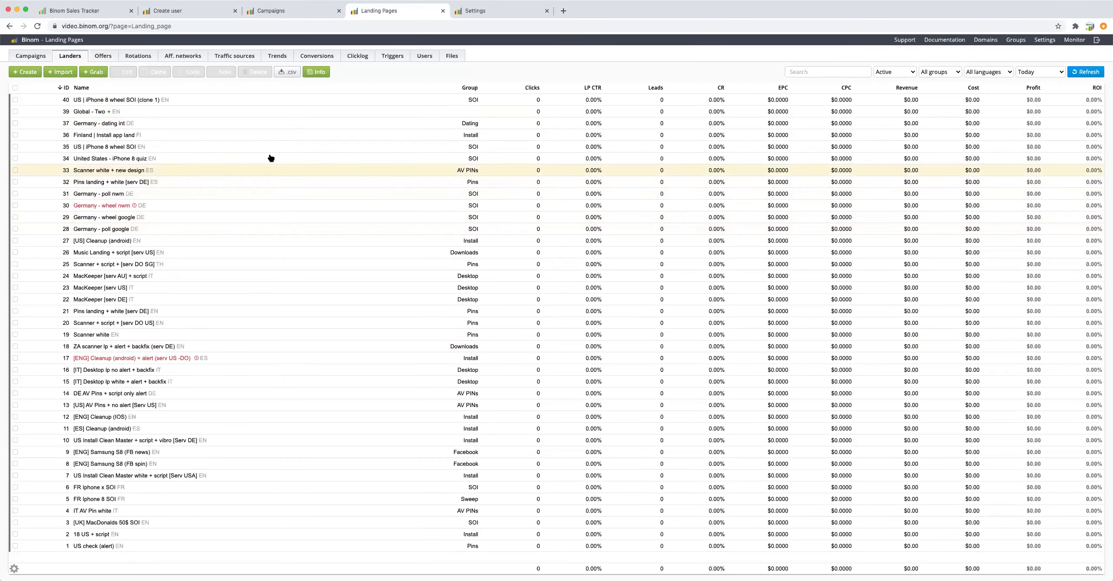
Read through the index.html code of the Germany - dating int landing and close its editor without saving.
{"action": "left_click", "coordinate": [212, 103]}
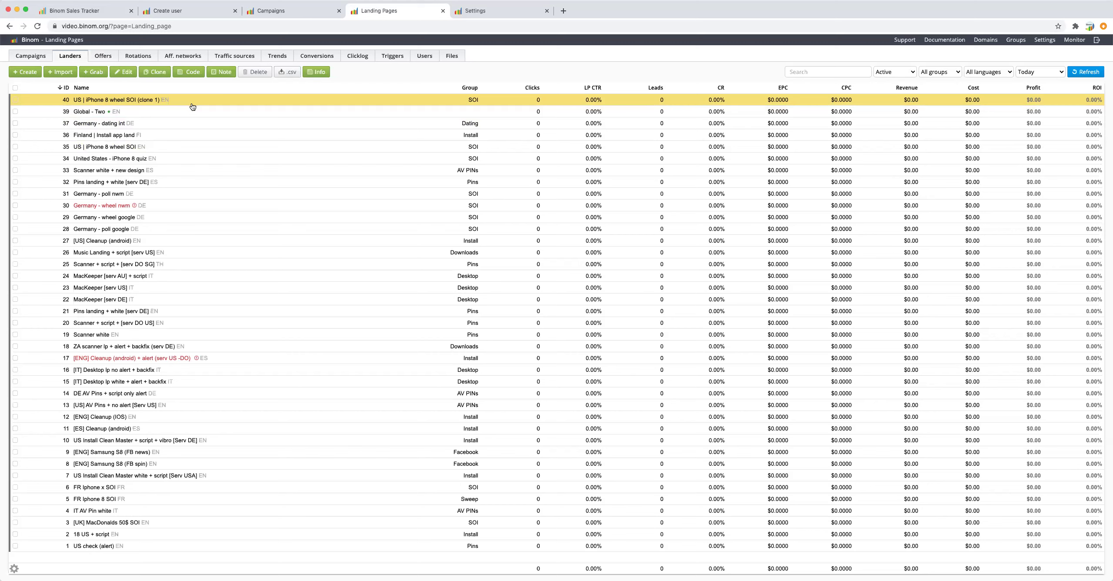
{"action": "left_click", "coordinate": [195, 127]}
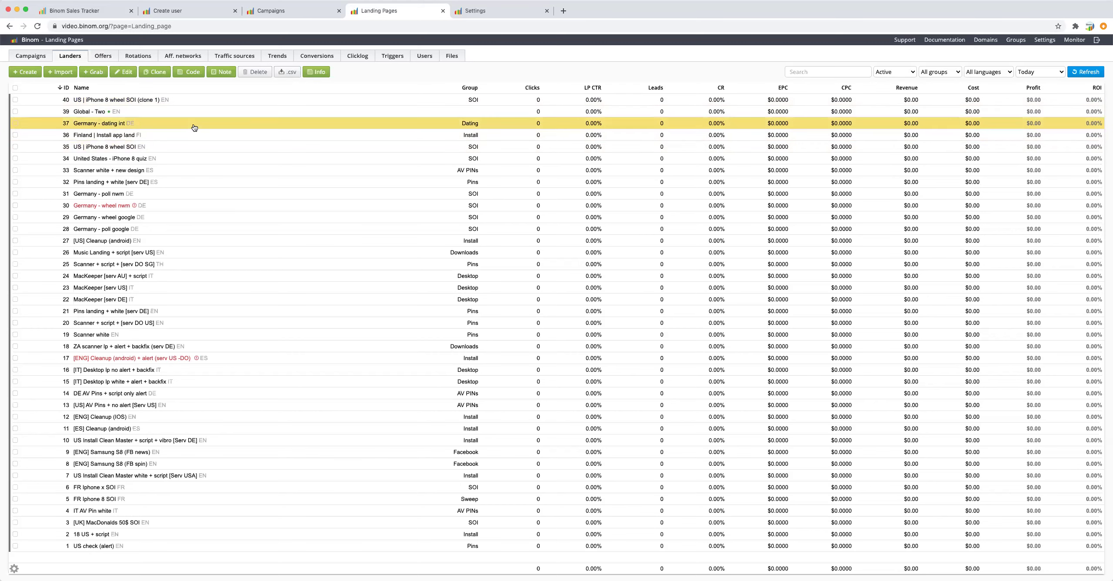
{"action": "left_click", "coordinate": [193, 72]}
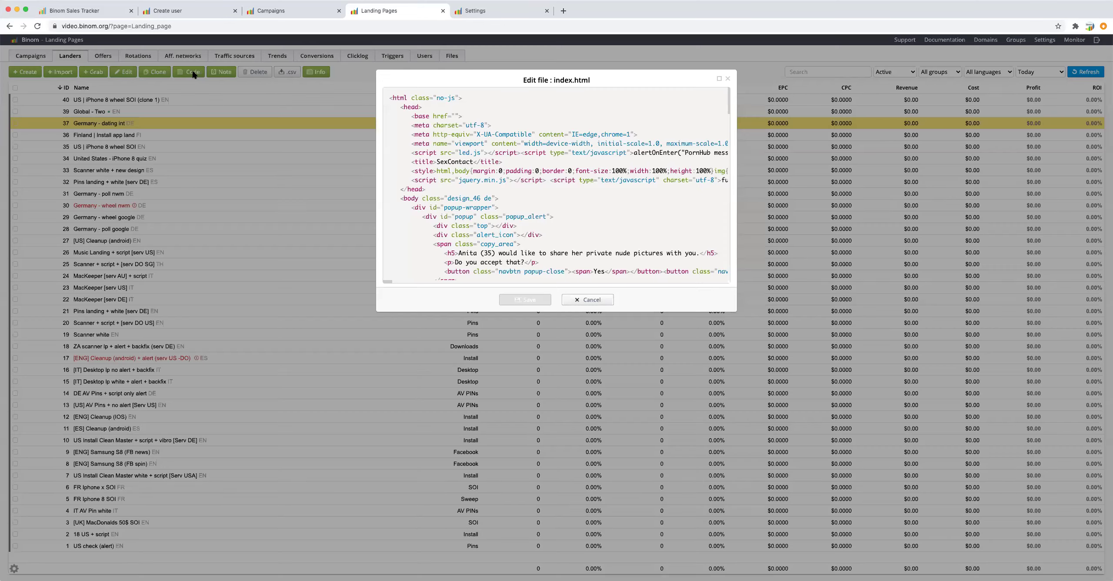
{"action": "scroll", "coordinate": [474, 180], "scroll_direction": "down", "scroll_amount": 15}
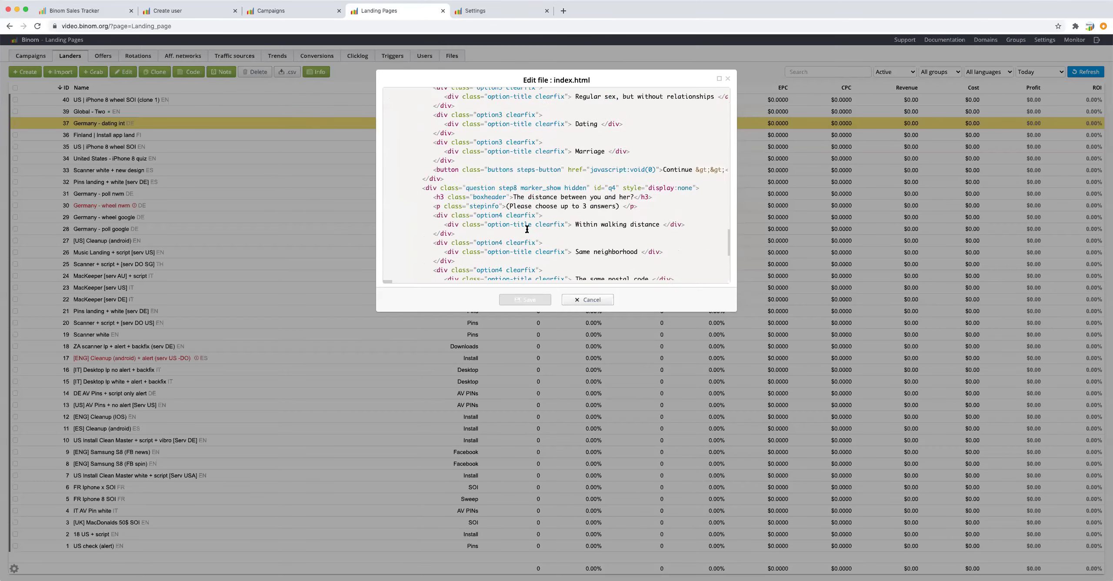
{"action": "scroll", "coordinate": [526, 229], "scroll_direction": "up", "scroll_amount": 10}
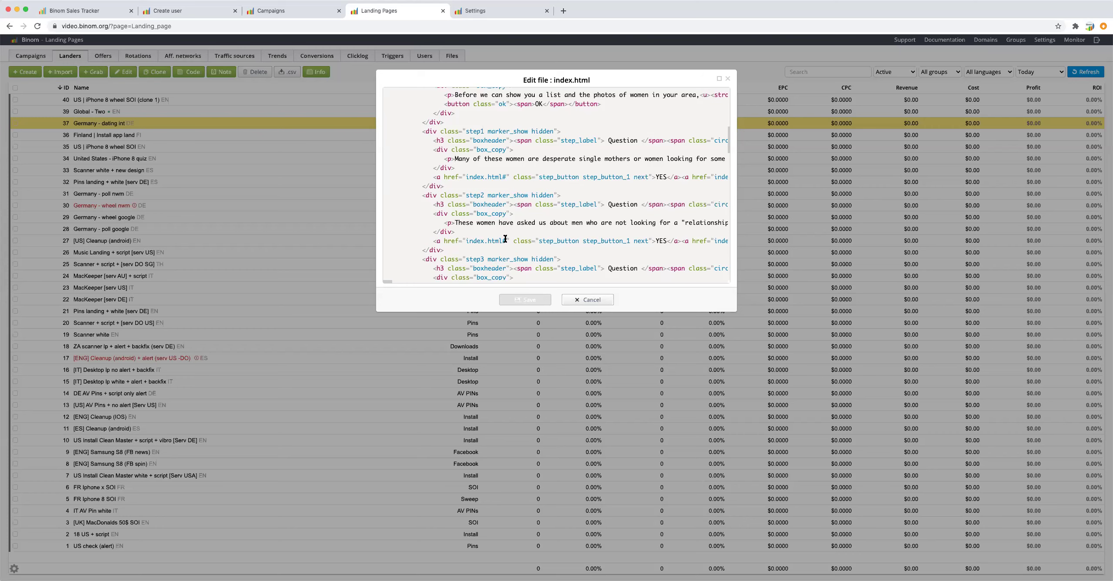
{"action": "scroll", "coordinate": [495, 236], "scroll_direction": "down", "scroll_amount": 10}
{"action": "left_click", "coordinate": [512, 214]}
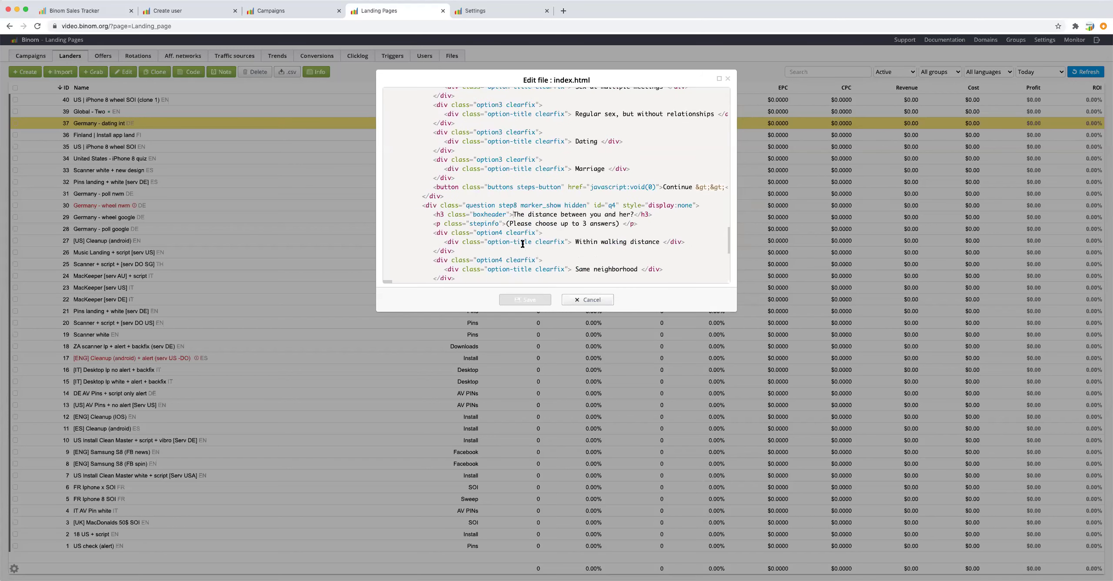
{"action": "scroll", "coordinate": [523, 239], "scroll_direction": "up", "scroll_amount": 10}
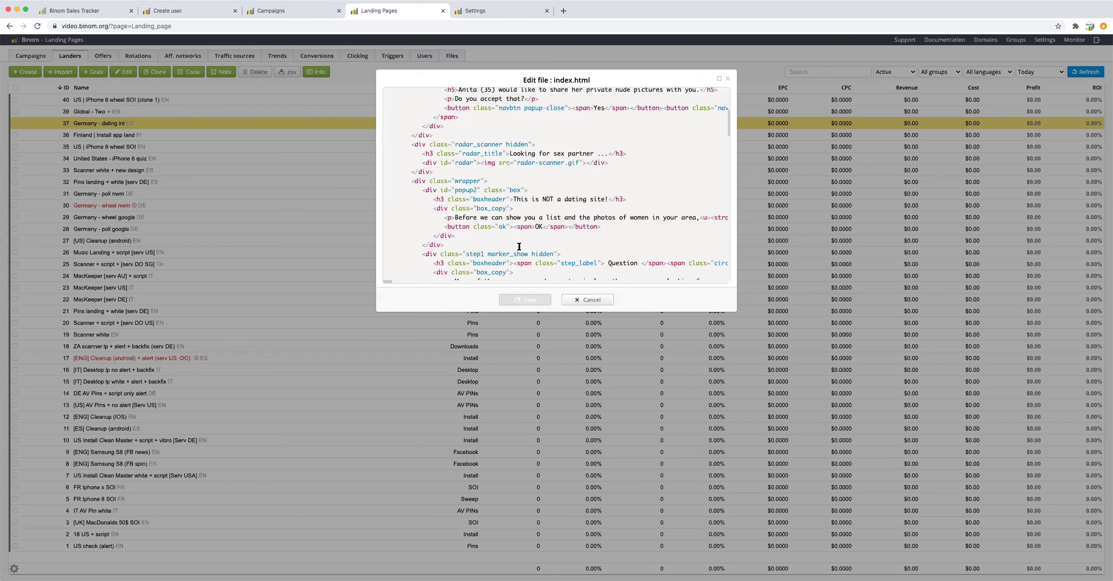
{"action": "scroll", "coordinate": [524, 253], "scroll_direction": "down", "scroll_amount": 10}
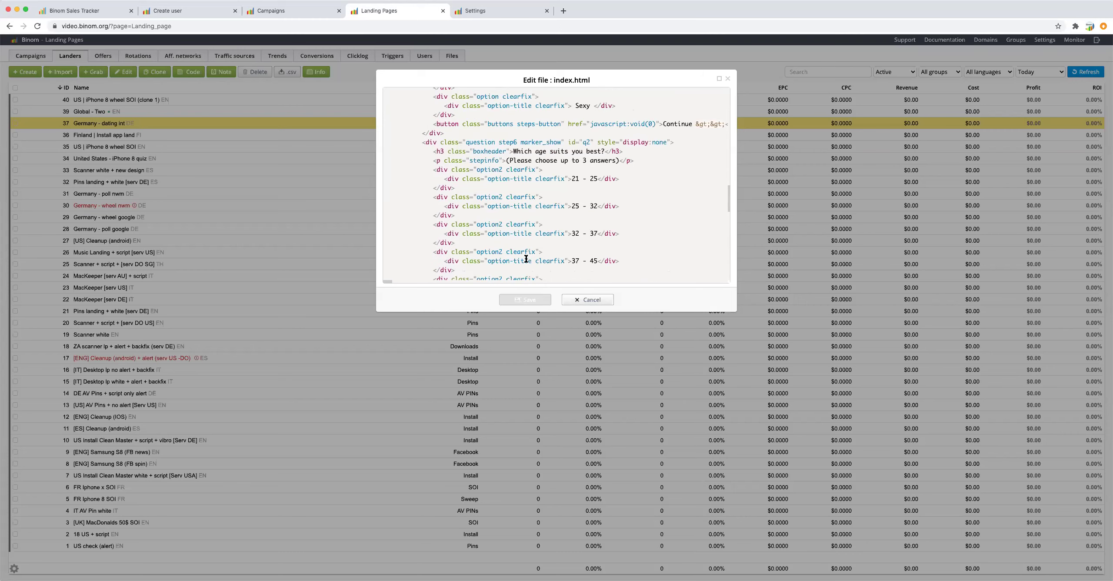
{"action": "scroll", "coordinate": [524, 253], "scroll_direction": "down", "scroll_amount": 3}
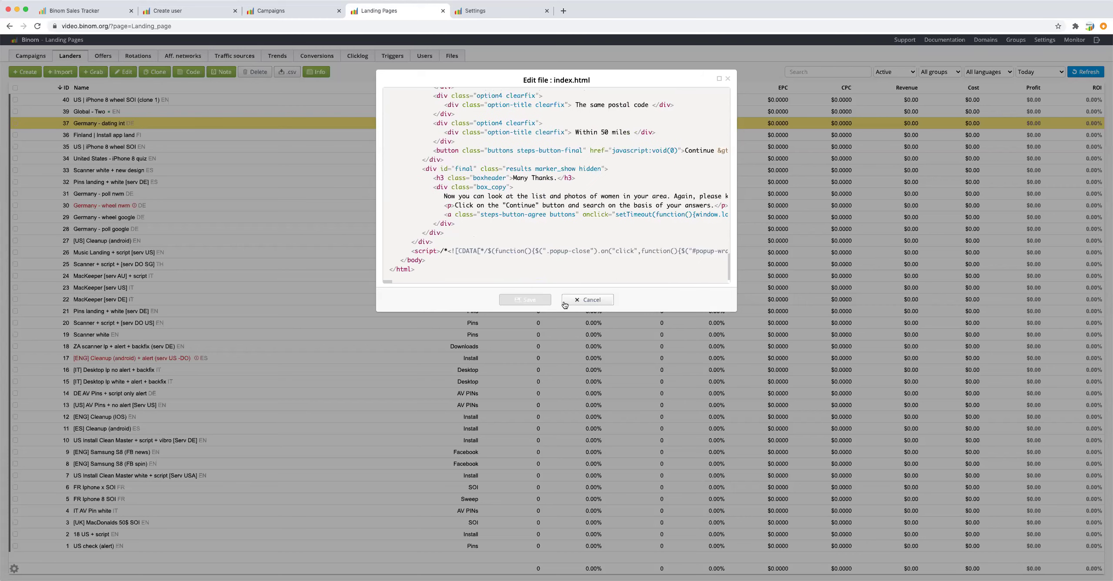
{"action": "left_click", "coordinate": [599, 302]}
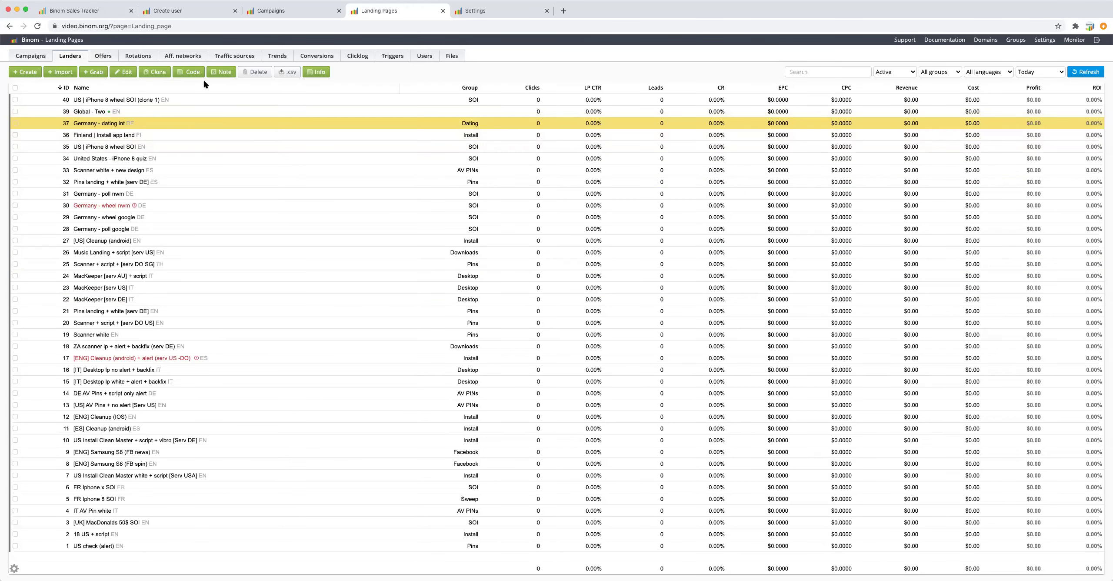
View the note attached to the Global - Two landing and close it without saving.
{"action": "left_click", "coordinate": [199, 112]}
{"action": "left_click", "coordinate": [216, 74]}
{"action": "left_click", "coordinate": [603, 127]}
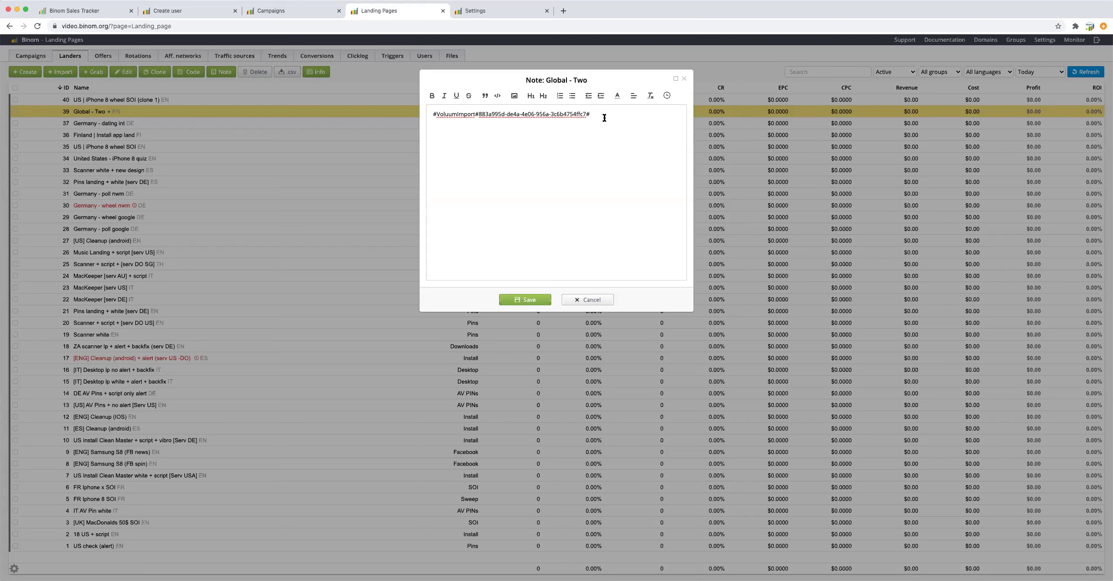
{"action": "left_click", "coordinate": [603, 300]}
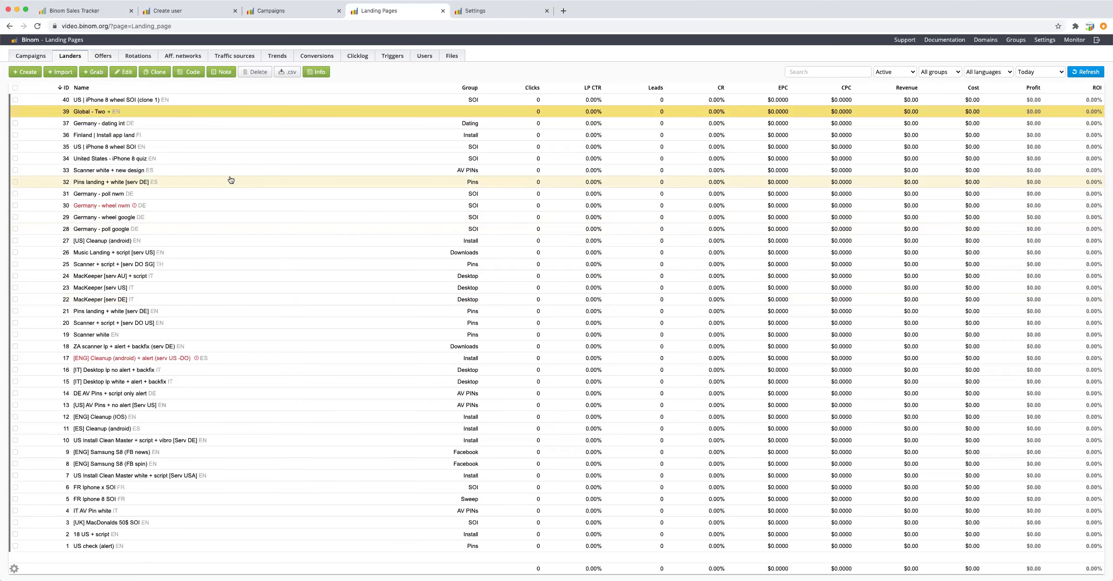
Delete the MacKeeper [serv DE] landing from the landing list.
{"action": "left_click", "coordinate": [197, 146]}
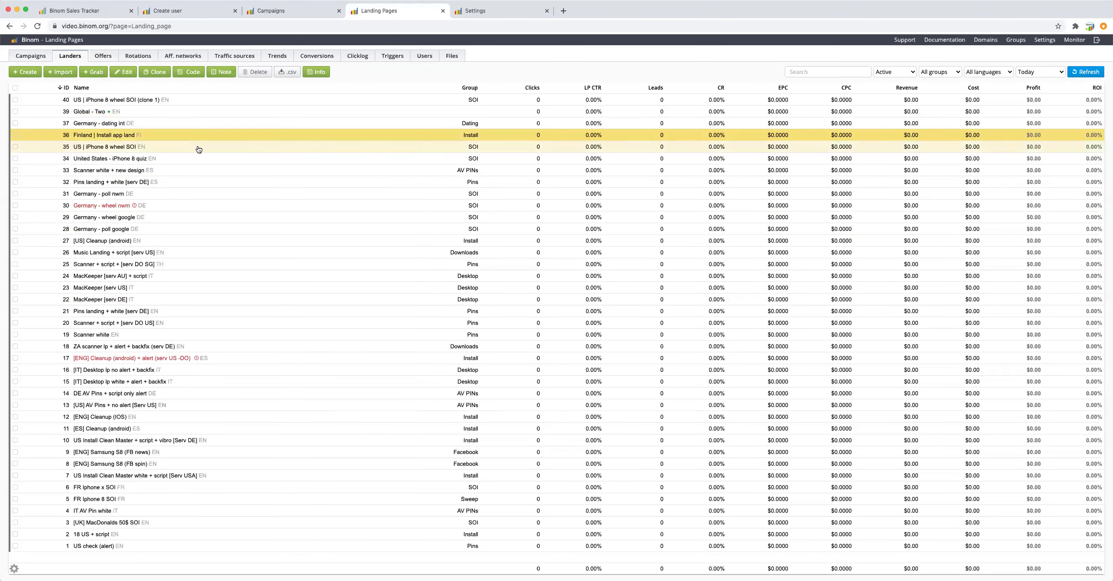
{"action": "left_click", "coordinate": [221, 161]}
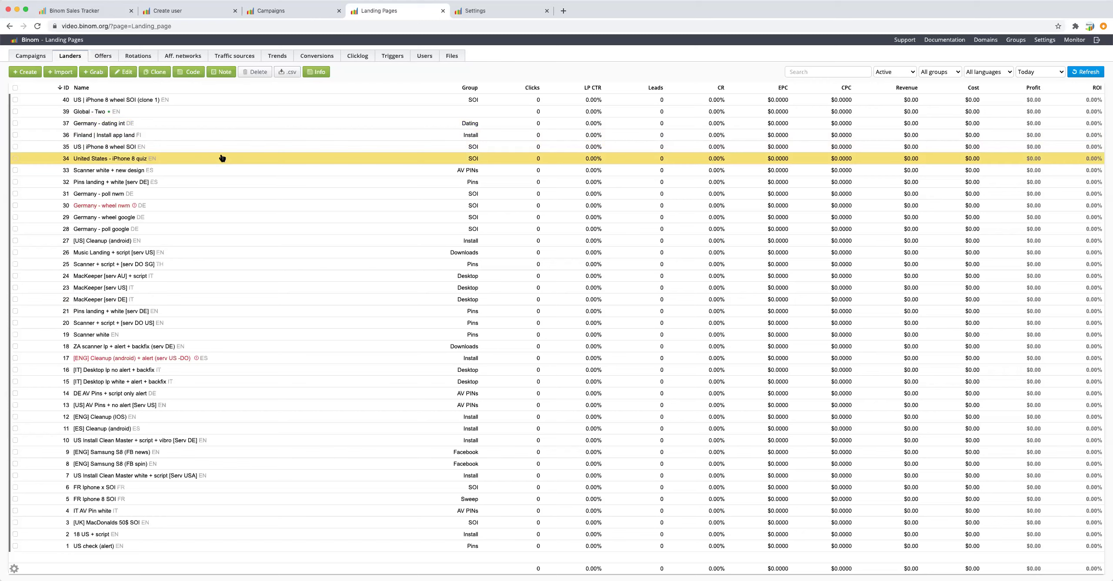
{"action": "left_click", "coordinate": [221, 126]}
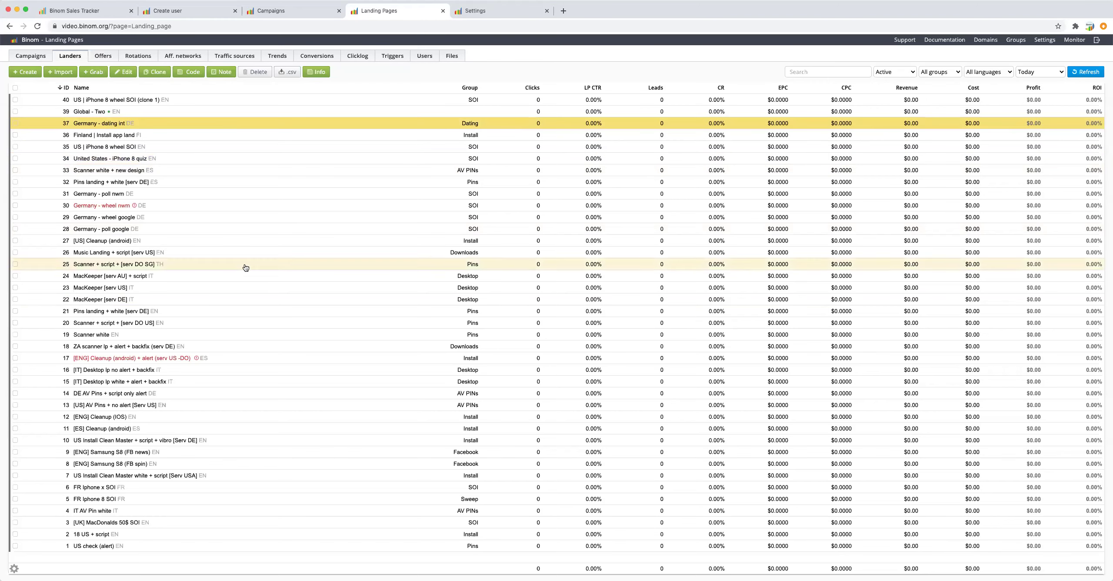
{"action": "left_click", "coordinate": [246, 298]}
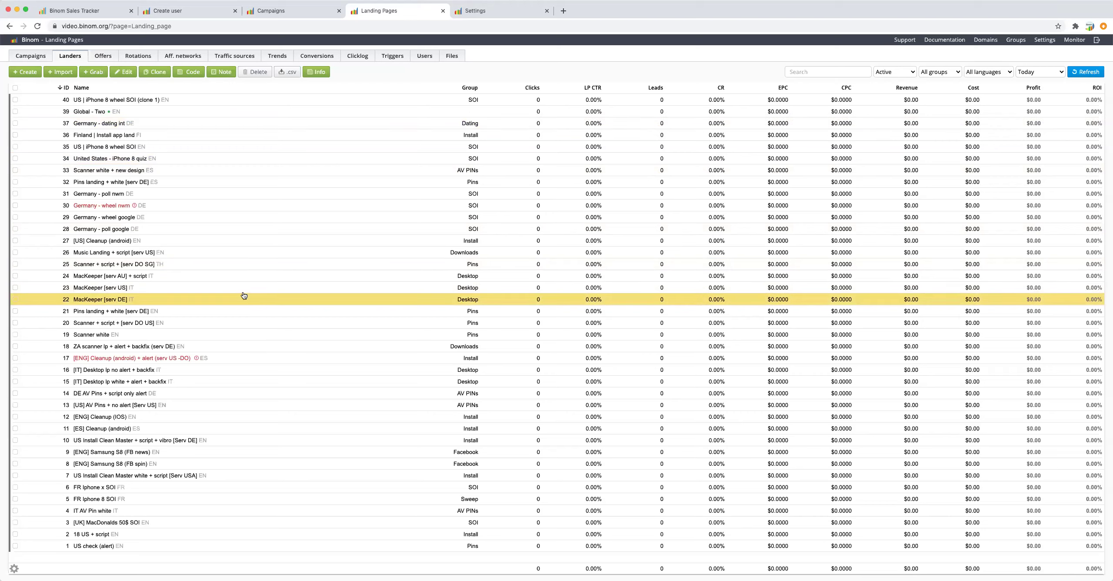
{"action": "left_click", "coordinate": [257, 72]}
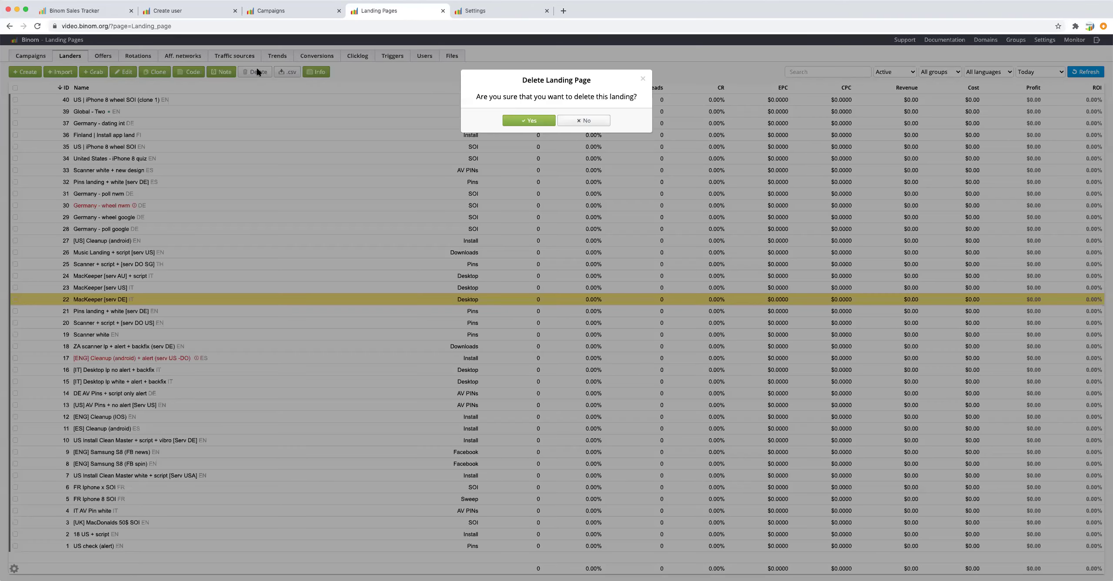
{"action": "left_click", "coordinate": [531, 121]}
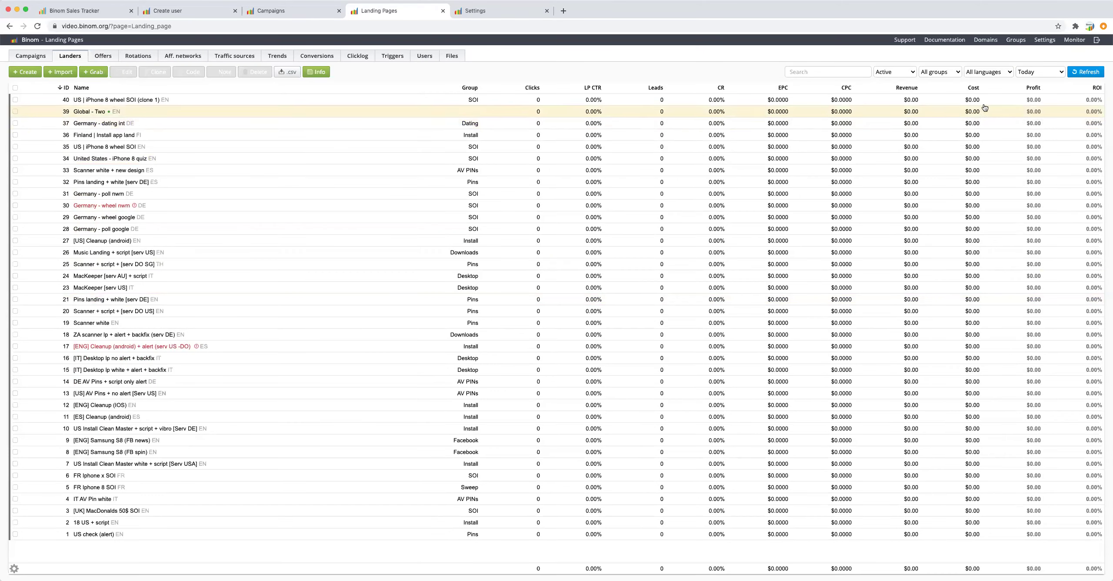
Switch the landing list to the info view, examine the link and lead columns, and return to the statistics view.
{"action": "left_click", "coordinate": [312, 206]}
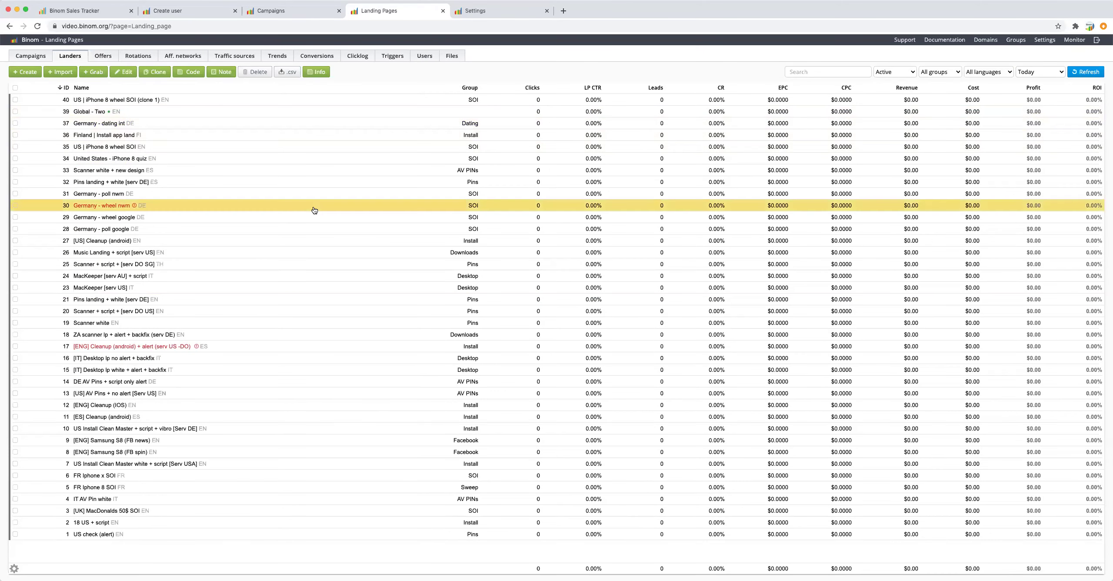
{"action": "left_click", "coordinate": [312, 227]}
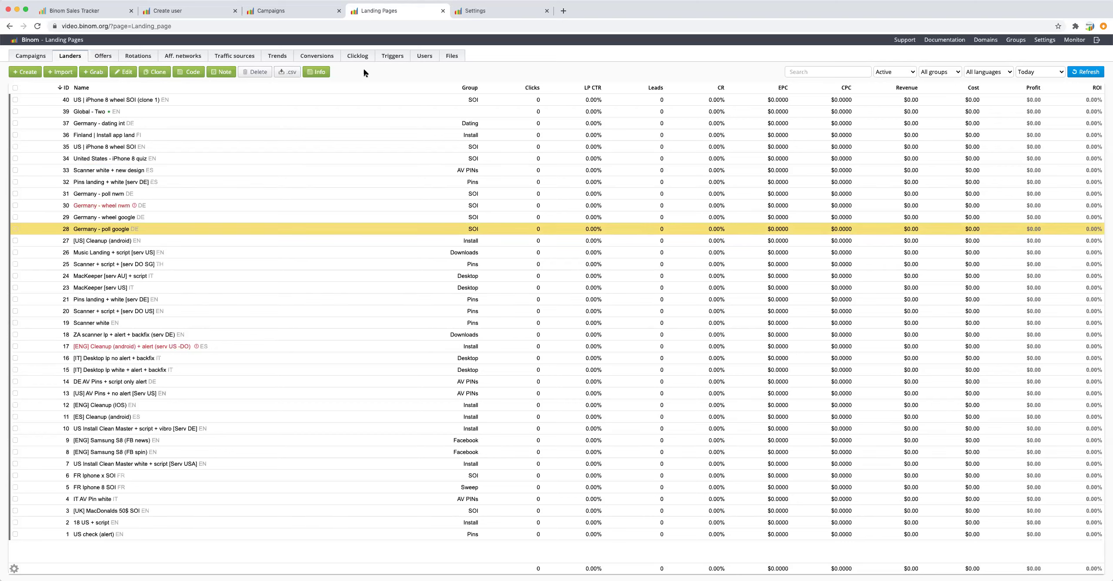
{"action": "left_click", "coordinate": [294, 287]}
{"action": "left_click", "coordinate": [278, 265]}
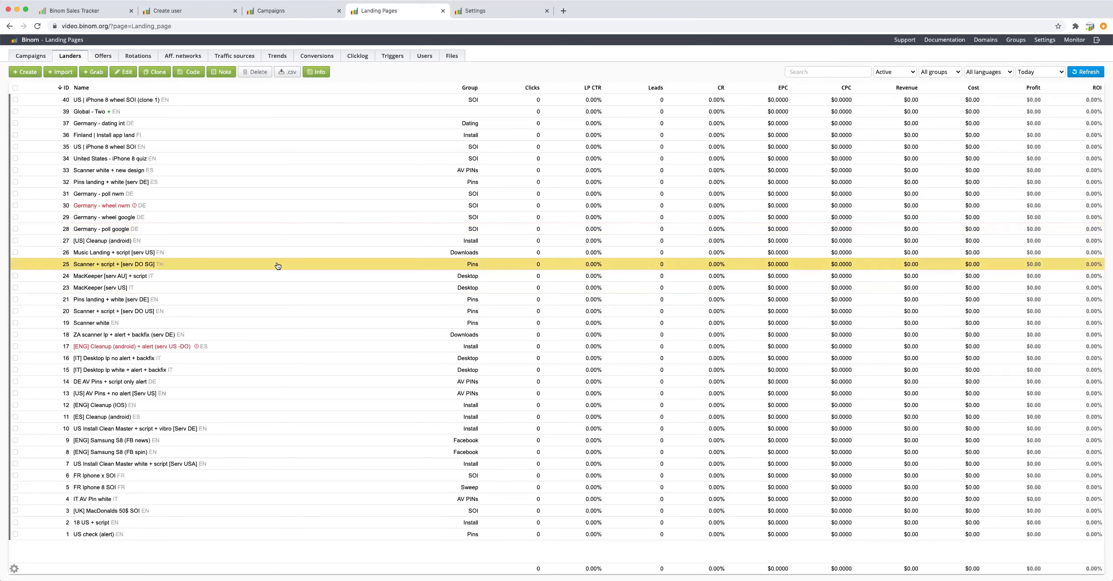
{"action": "left_click", "coordinate": [322, 72]}
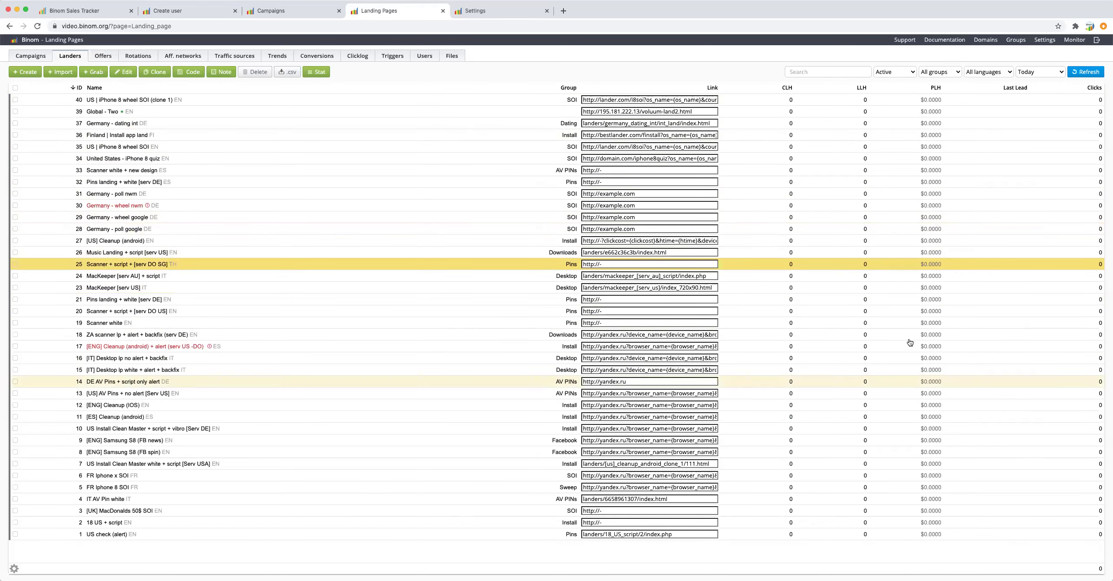
{"action": "left_click", "coordinate": [320, 73]}
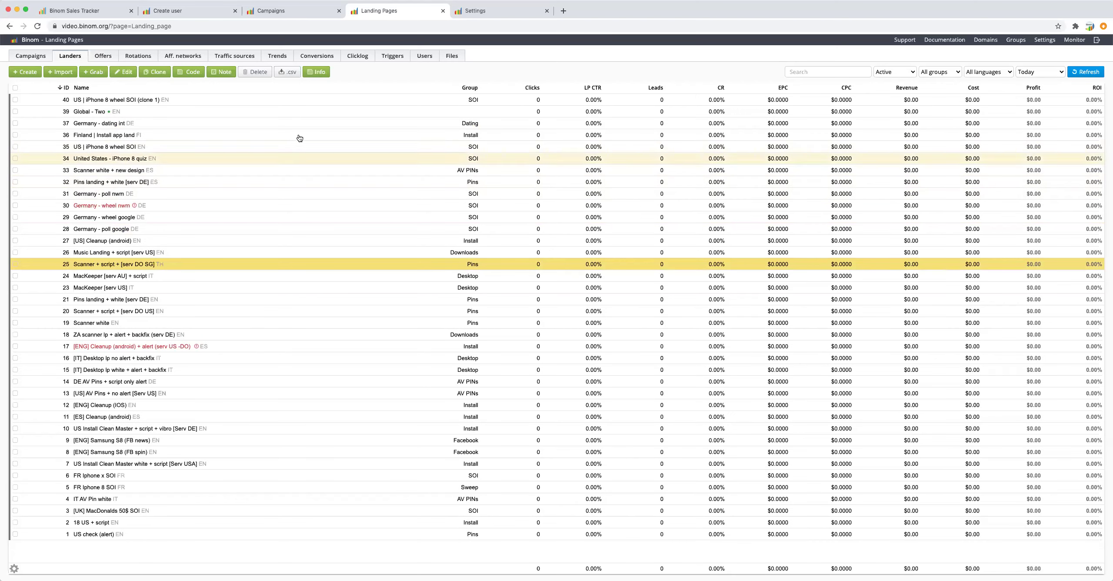
{"action": "left_click", "coordinate": [313, 124]}
{"action": "left_click", "coordinate": [311, 136]}
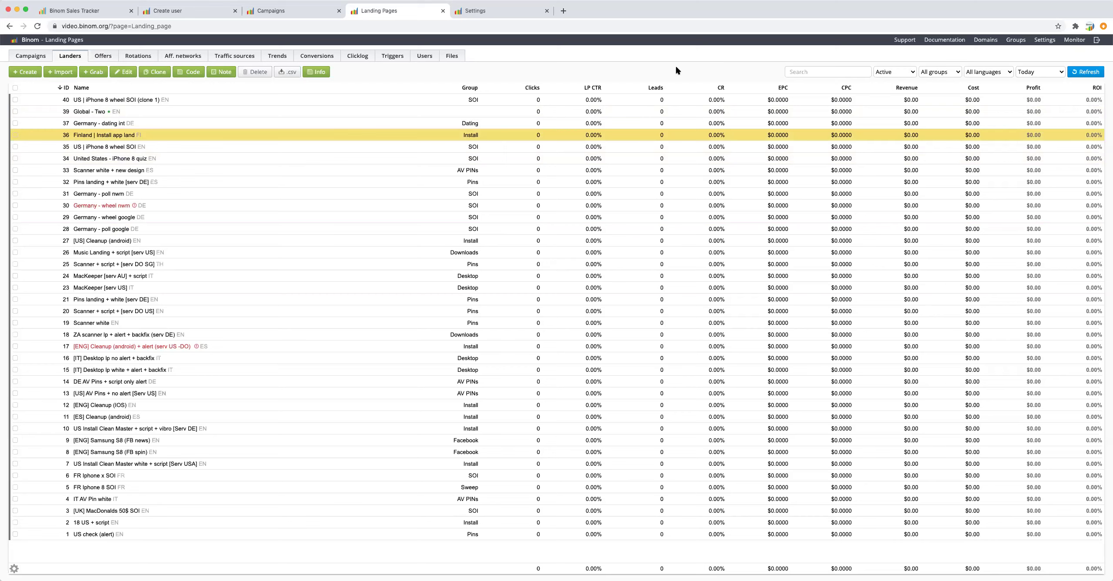
{"action": "left_click", "coordinate": [255, 99]}
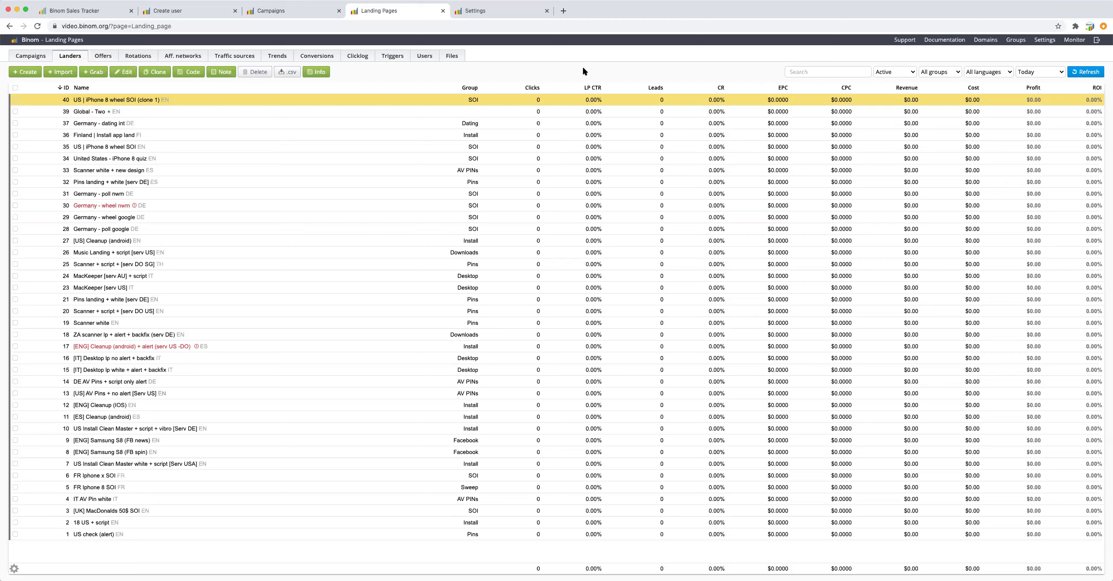
{"action": "left_click", "coordinate": [560, 129]}
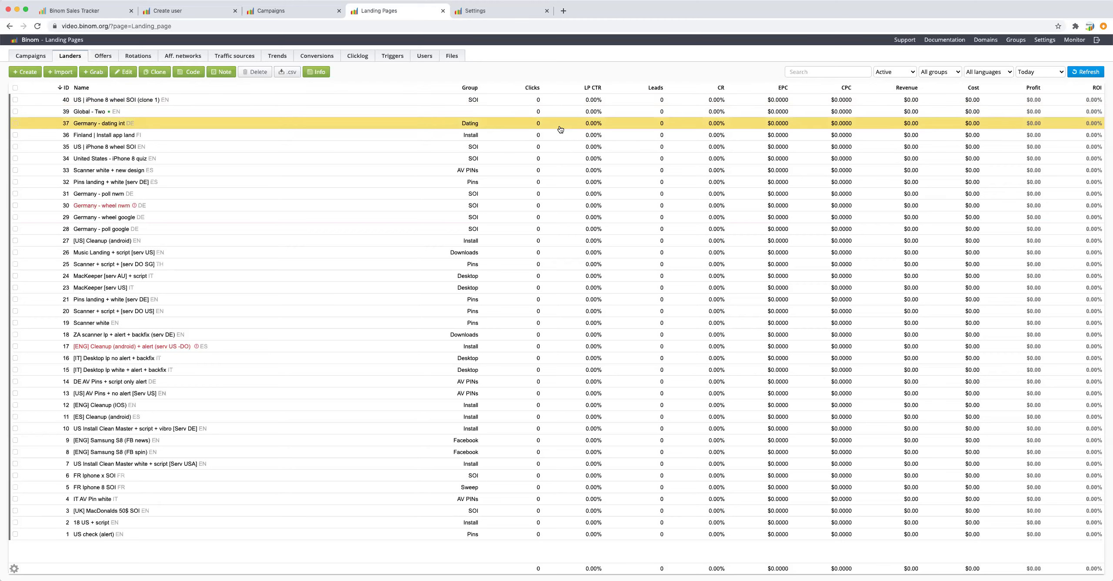
{"action": "left_click", "coordinate": [666, 103]}
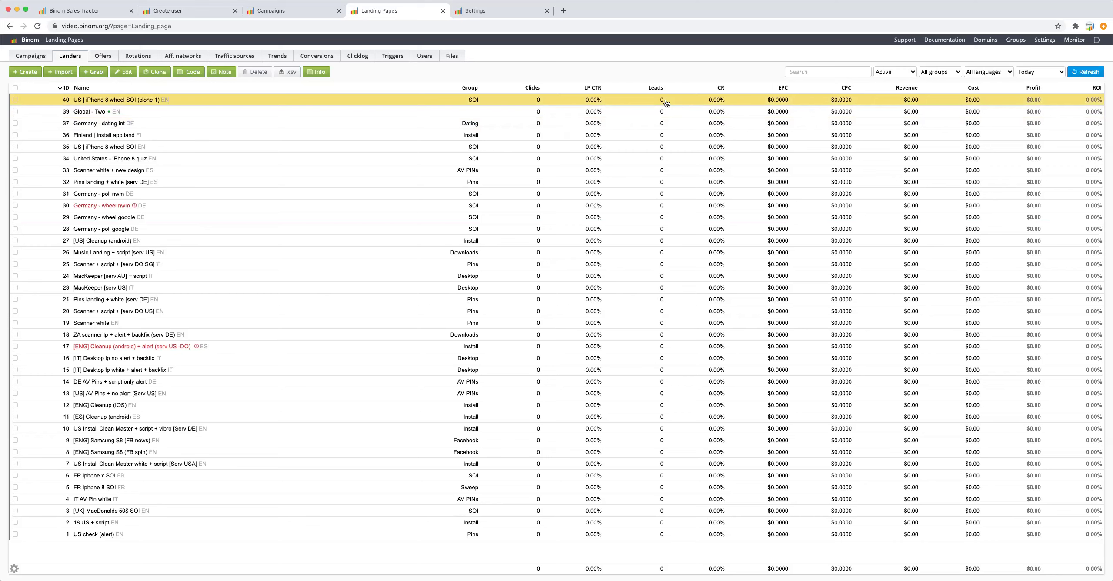
{"action": "left_click", "coordinate": [735, 103]}
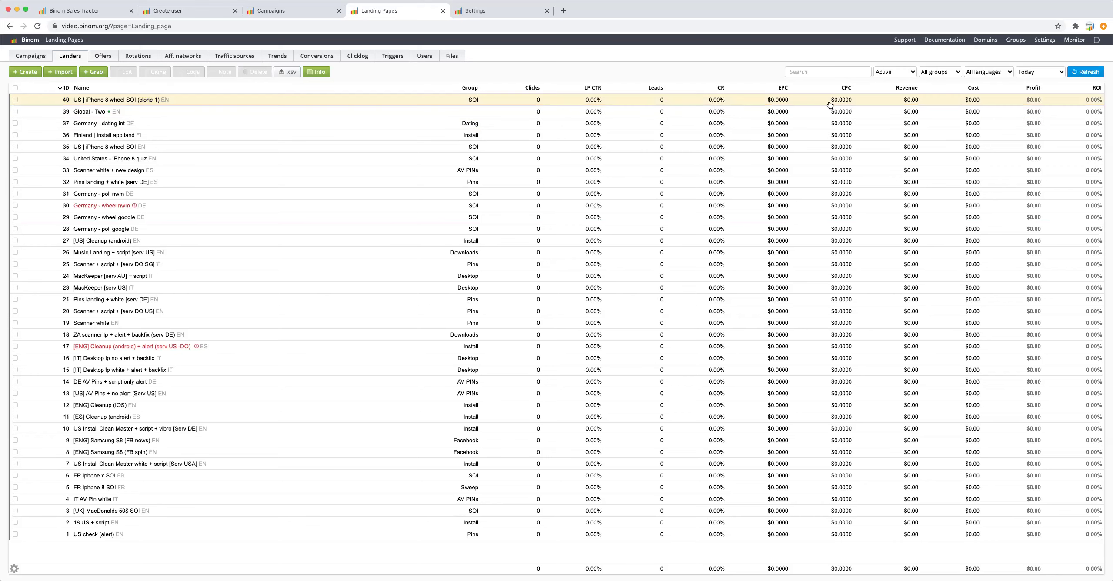
{"action": "left_click", "coordinate": [845, 103]}
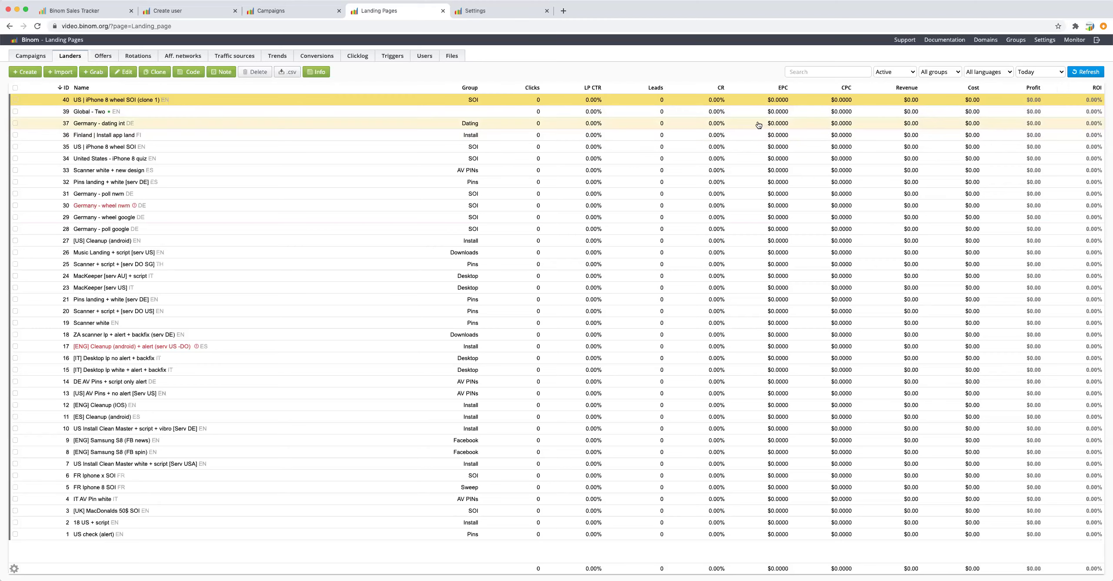
{"action": "left_click", "coordinate": [742, 124]}
{"action": "left_click", "coordinate": [736, 150]}
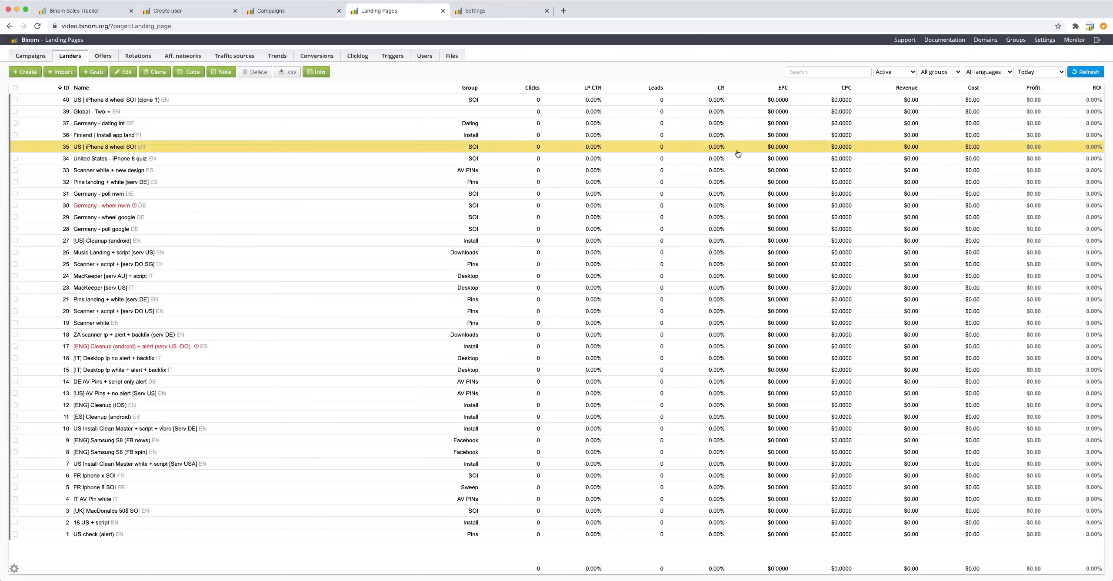
{"action": "left_click", "coordinate": [734, 114]}
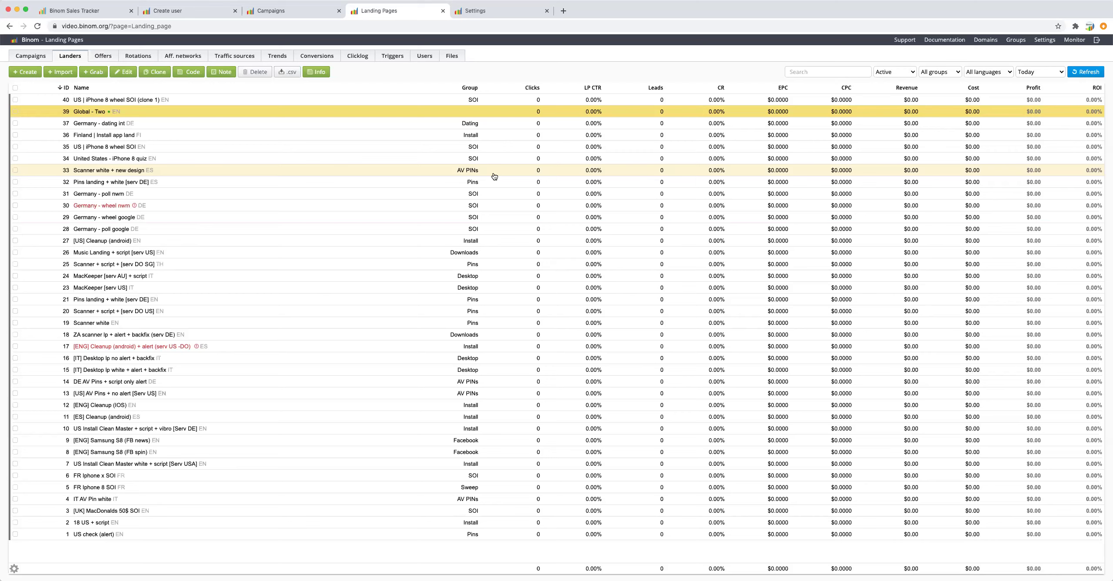
{"action": "left_click", "coordinate": [498, 136]}
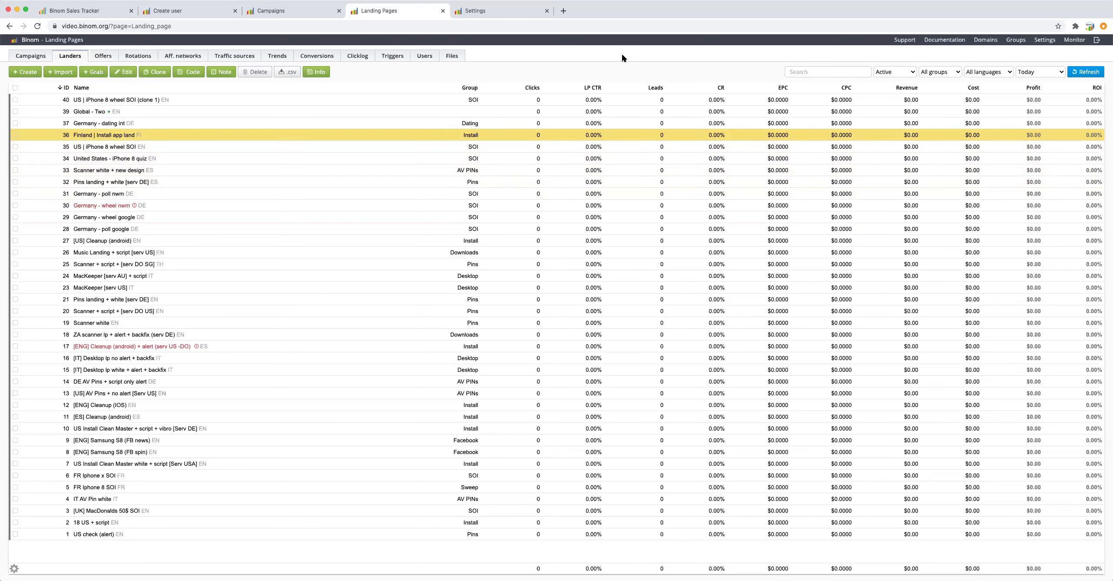
{"action": "left_click", "coordinate": [612, 114]}
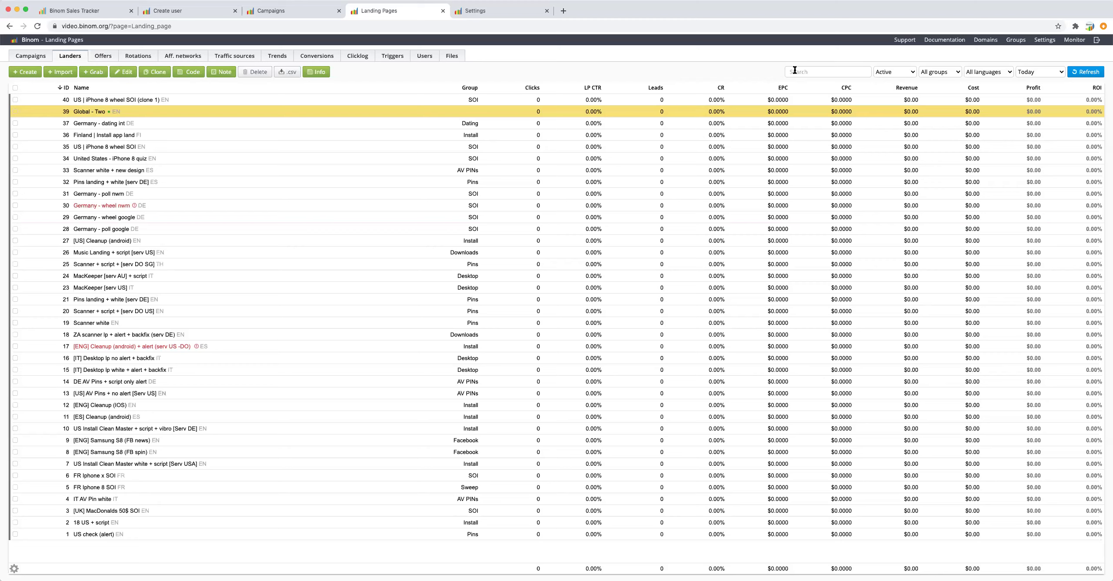
Review the landing list's status filter options and filter the list to show only Deleted landings.
{"action": "left_click", "coordinate": [839, 72]}
{"action": "left_click", "coordinate": [691, 69]}
{"action": "left_click", "coordinate": [909, 73]}
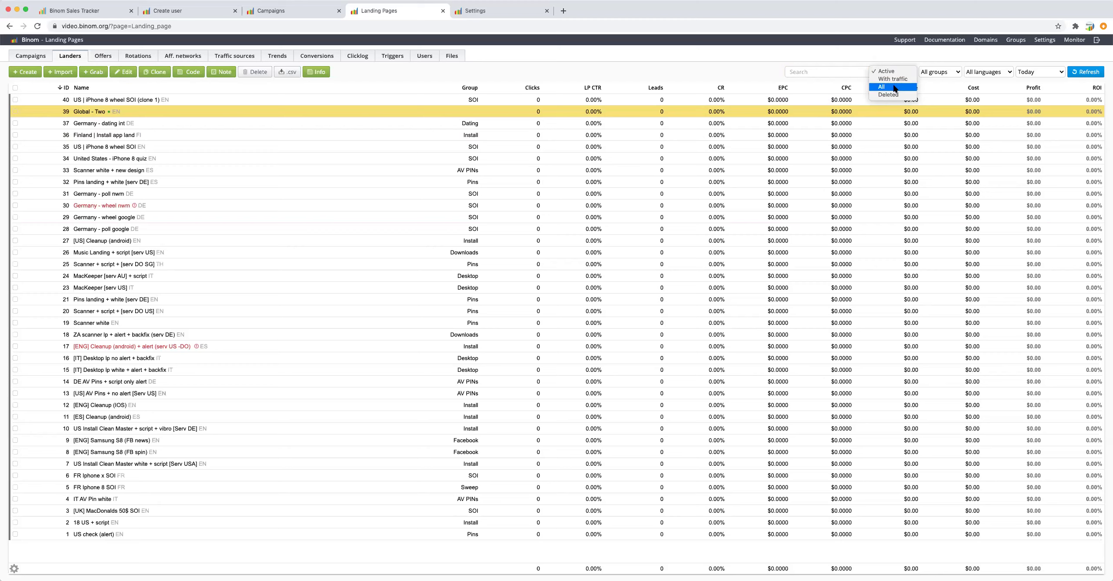
{"action": "left_click", "coordinate": [898, 72]}
{"action": "left_click", "coordinate": [898, 72]}
{"action": "left_click", "coordinate": [892, 94]}
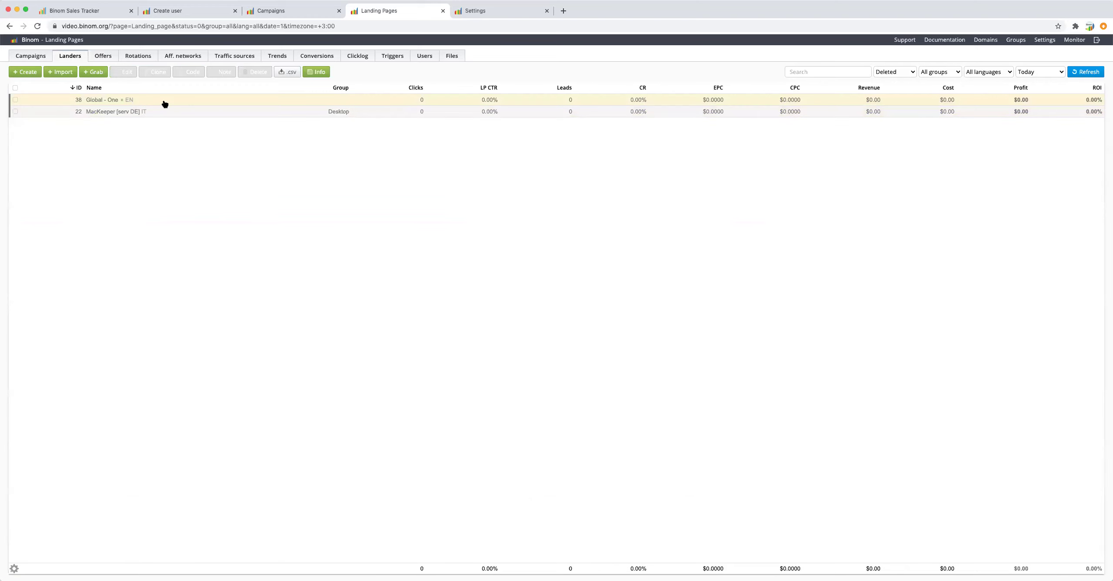
Restore the deleted Global - One landing and set the list's status filter to All.
{"action": "left_click", "coordinate": [164, 103]}
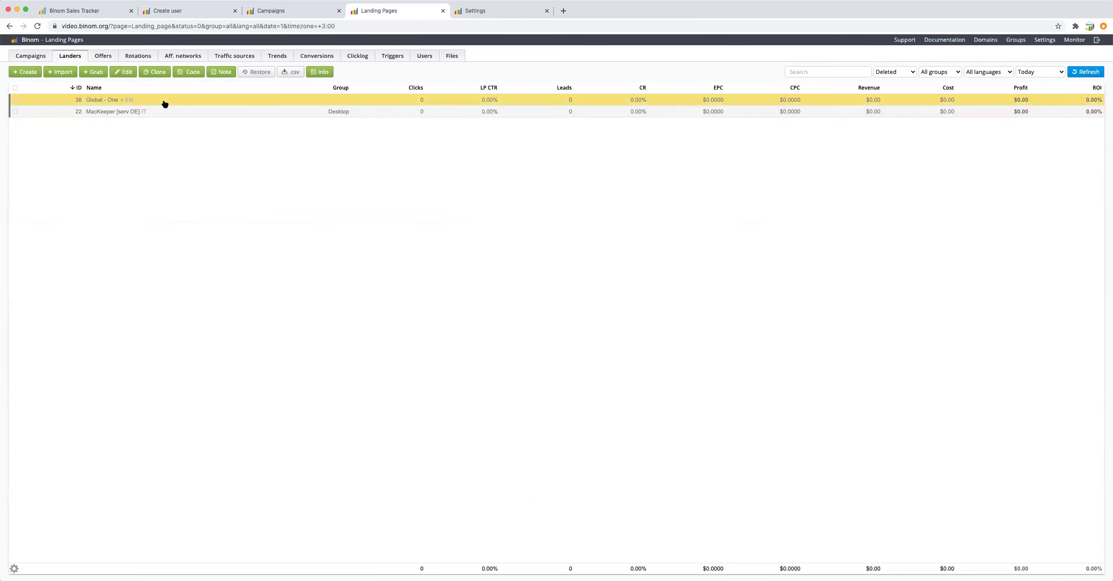
{"action": "left_click", "coordinate": [257, 73]}
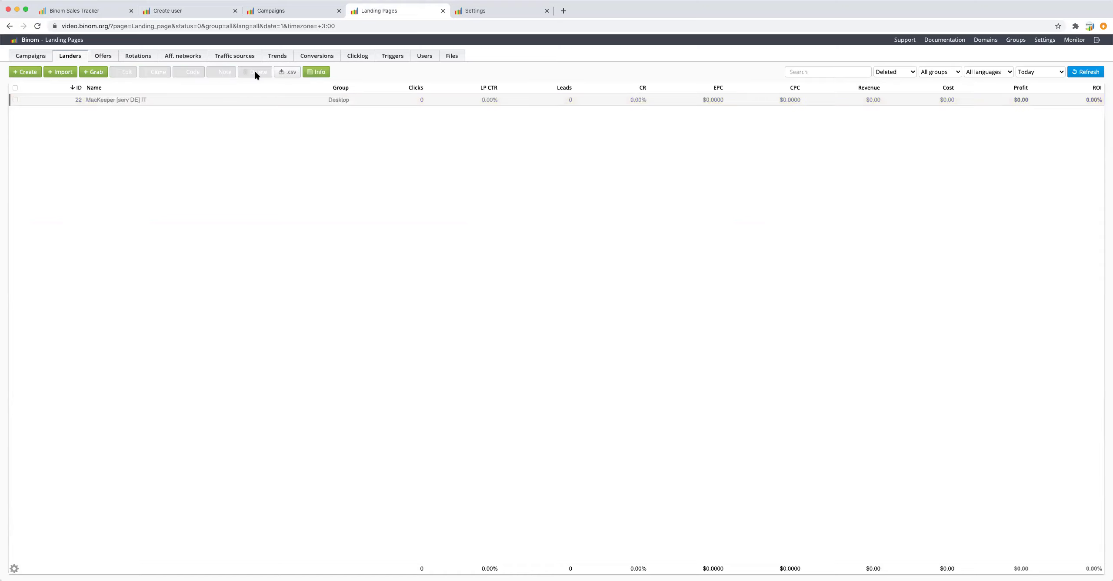
{"action": "left_click", "coordinate": [902, 71]}
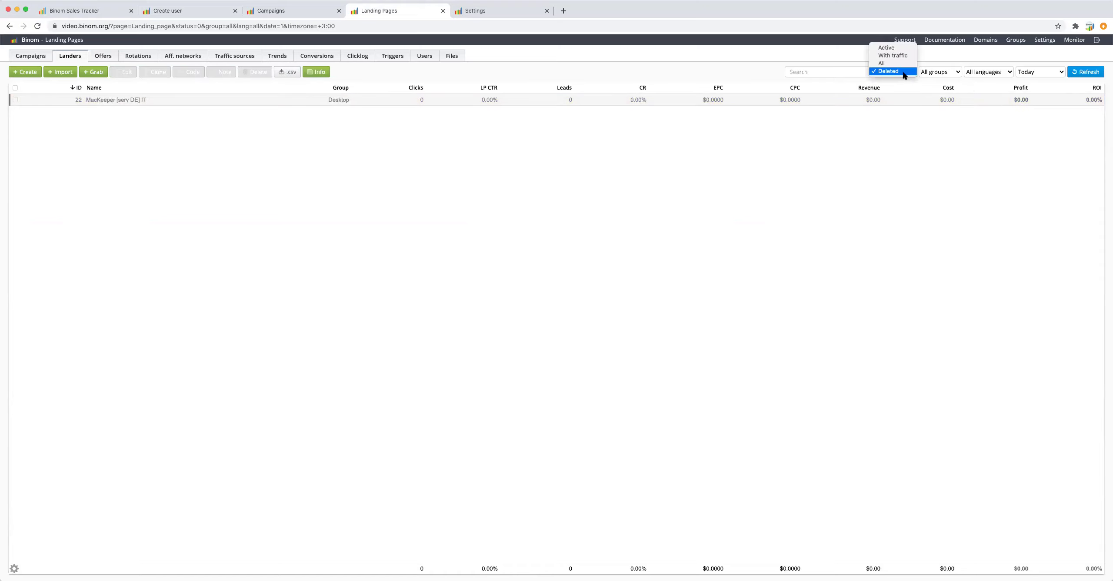
{"action": "left_click", "coordinate": [899, 63]}
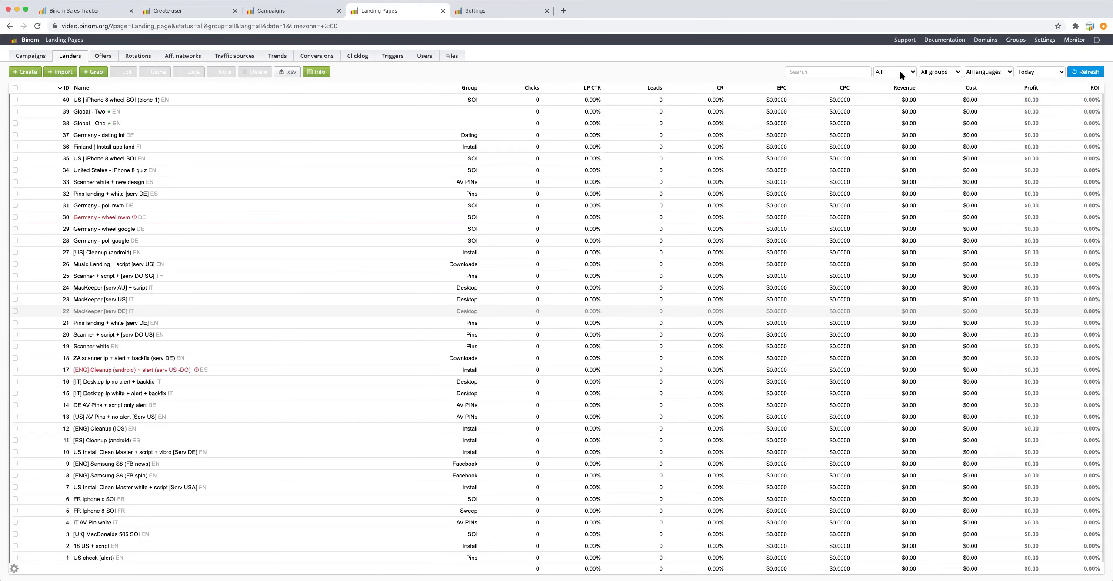
Filter the landing list to landings With traffic over the All Time period.
{"action": "left_click", "coordinate": [900, 72]}
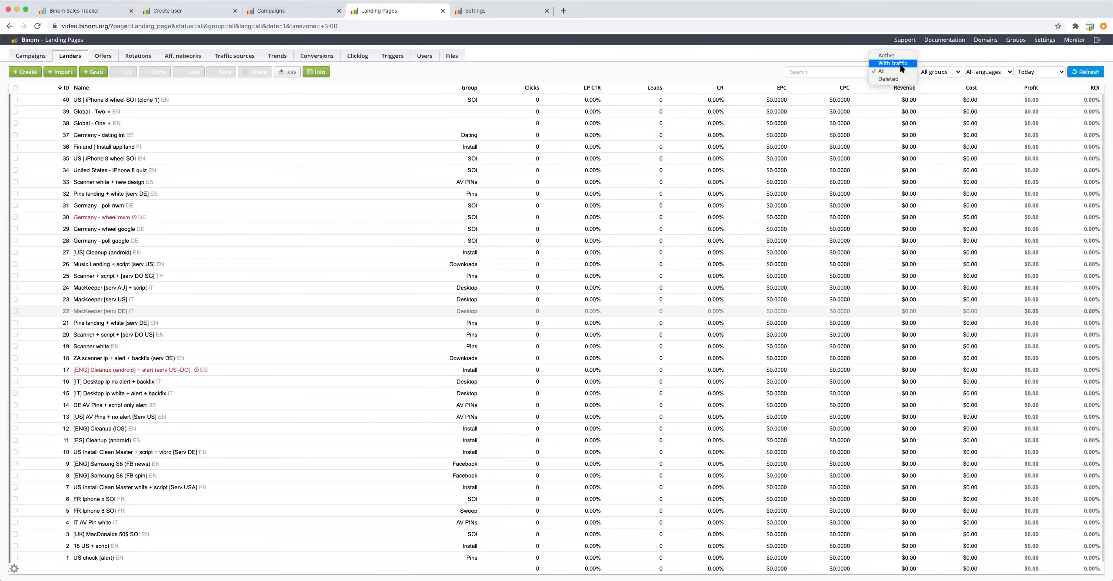
{"action": "left_click", "coordinate": [900, 64]}
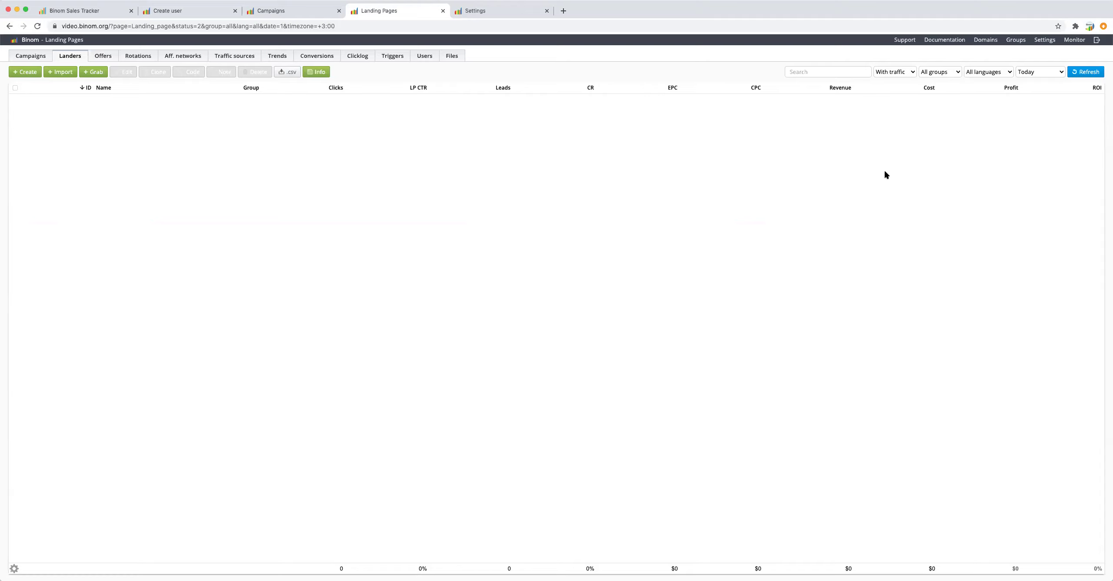
{"action": "left_click", "coordinate": [1051, 71]}
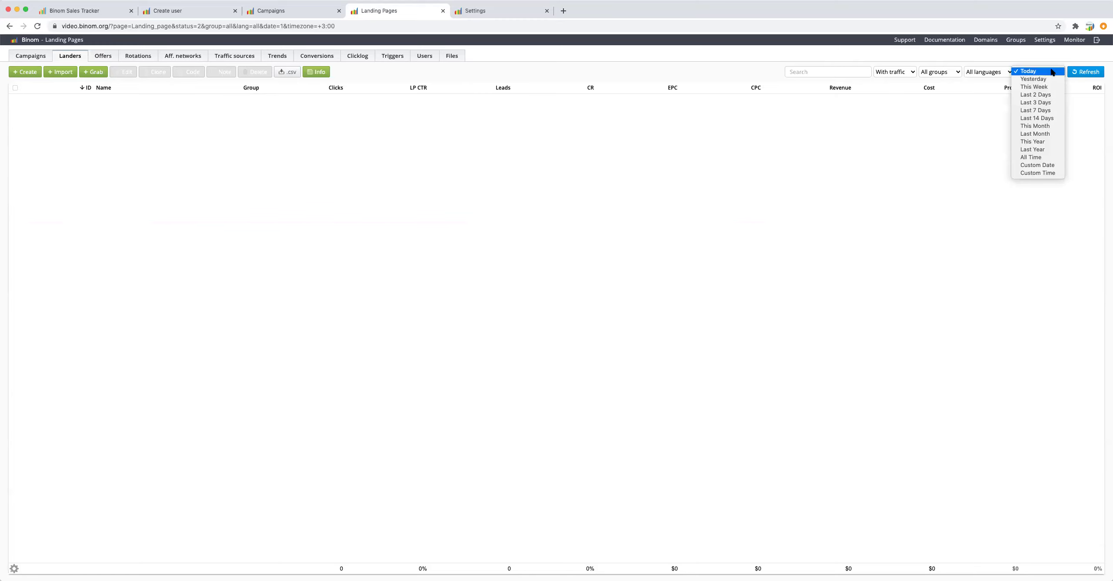
{"action": "left_click", "coordinate": [1028, 158]}
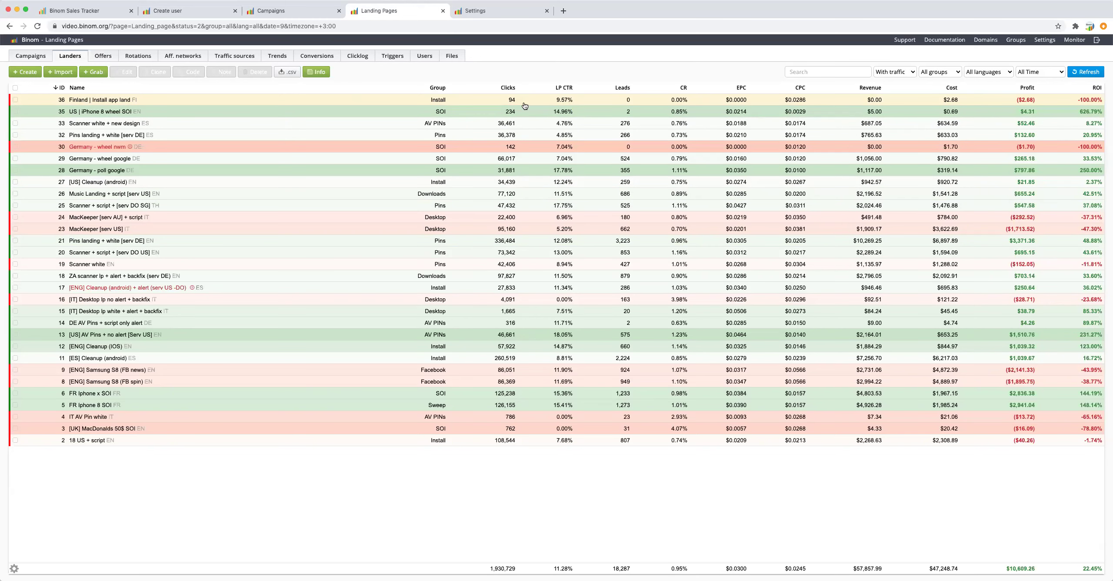
Sort the landing list by Clicks, LP CTR and Leads in turn, each from highest to lowest.
{"action": "left_click", "coordinate": [507, 89]}
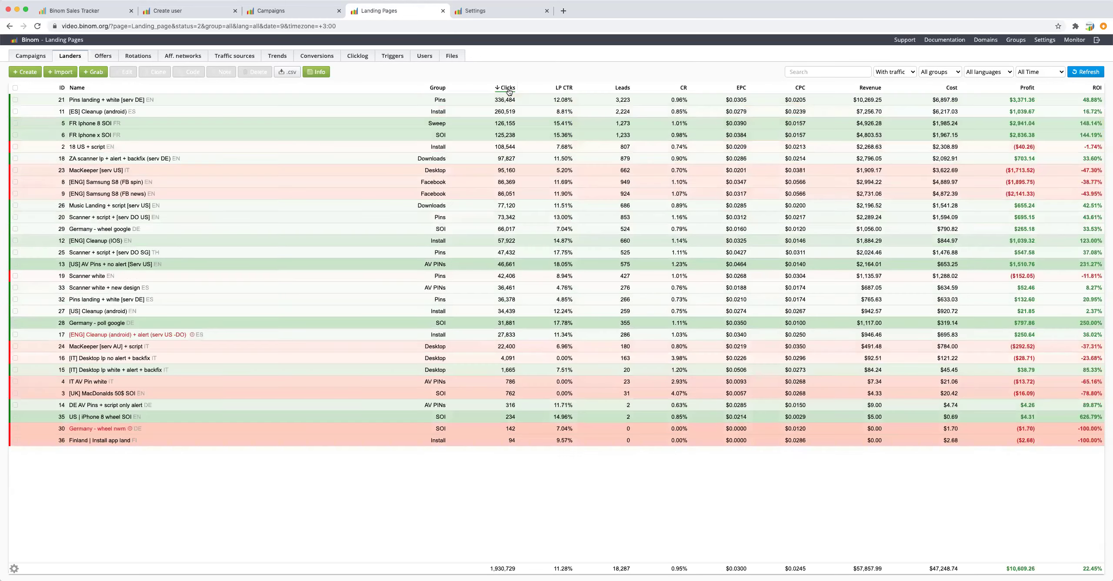
{"action": "left_click", "coordinate": [563, 88]}
{"action": "left_click", "coordinate": [563, 88]}
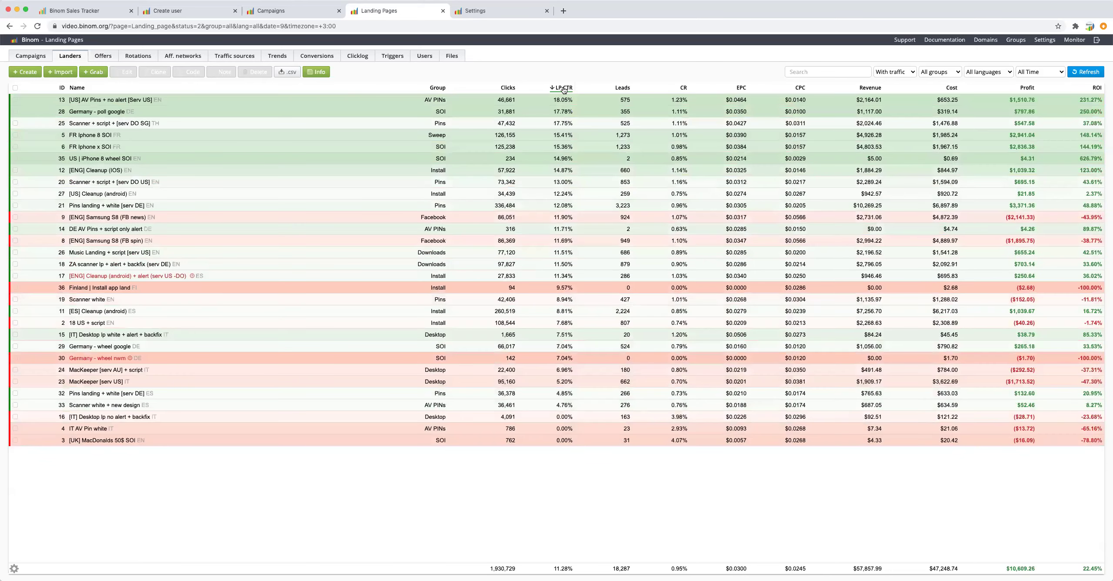
{"action": "left_click", "coordinate": [621, 89]}
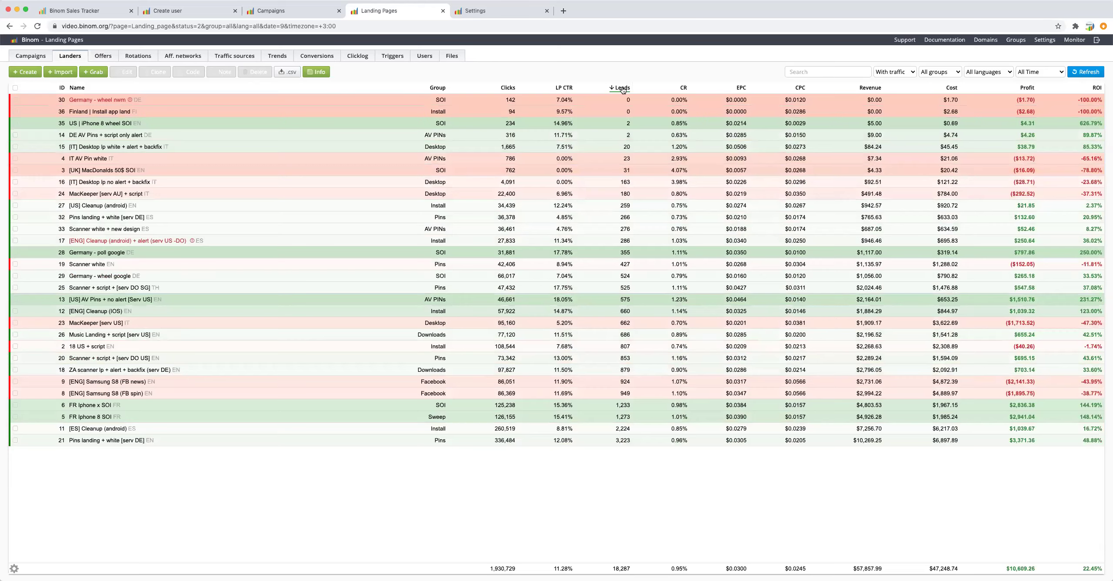
{"action": "left_click", "coordinate": [622, 88]}
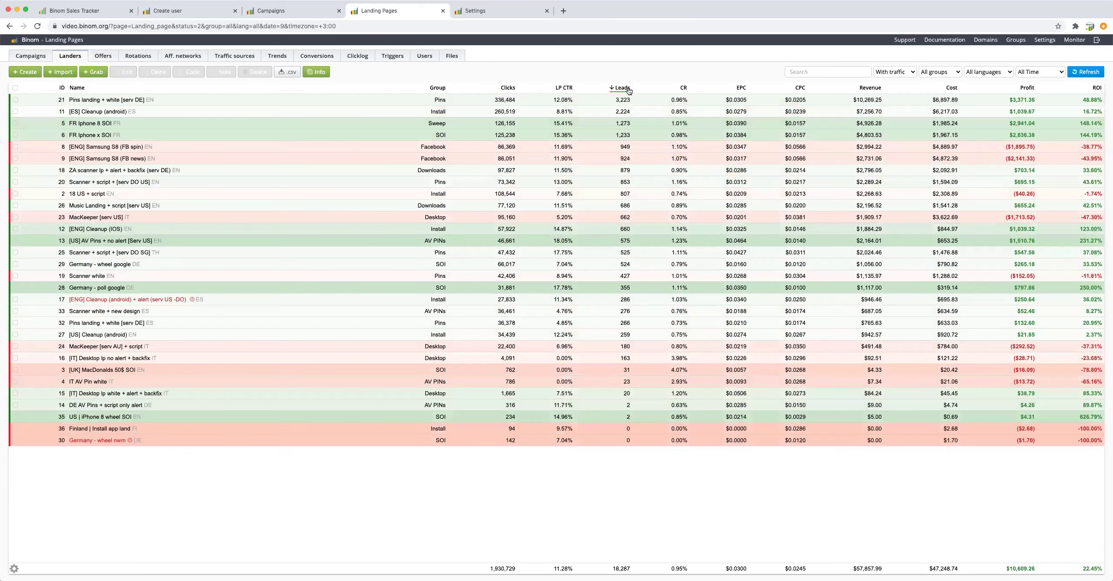
Sort the landing list by ROI and finally by Profit, both from highest to lowest.
{"action": "left_click", "coordinate": [1094, 88]}
{"action": "left_click", "coordinate": [1094, 88]}
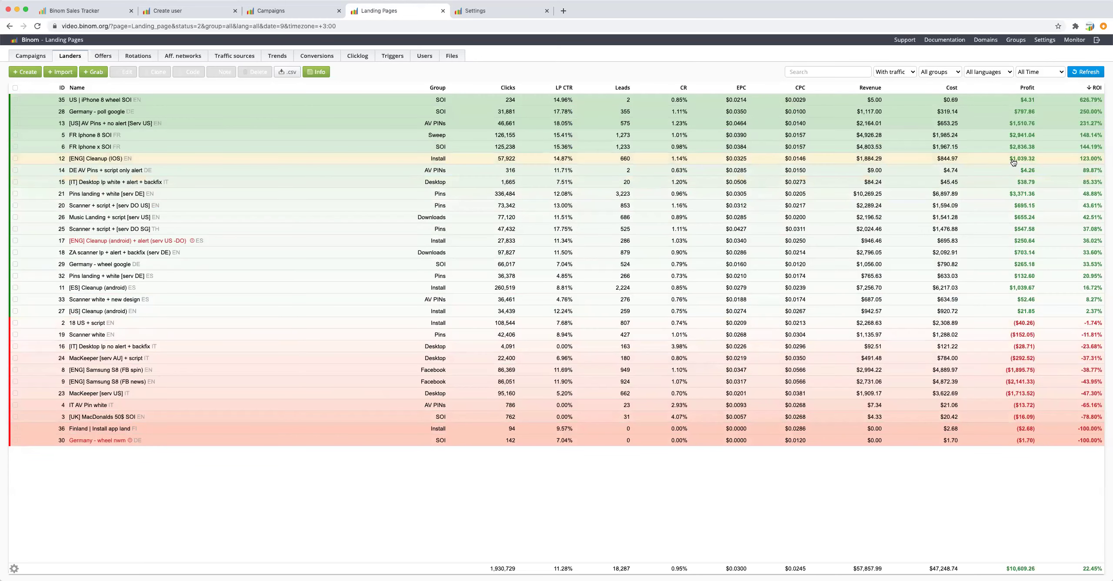
{"action": "left_click", "coordinate": [1027, 89]}
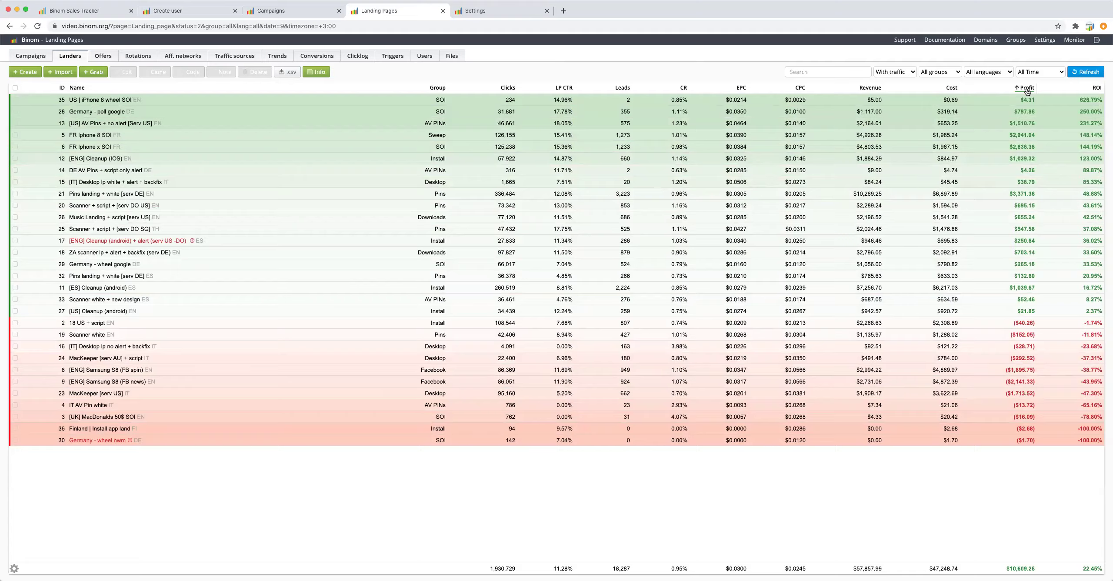
{"action": "left_click", "coordinate": [1026, 89]}
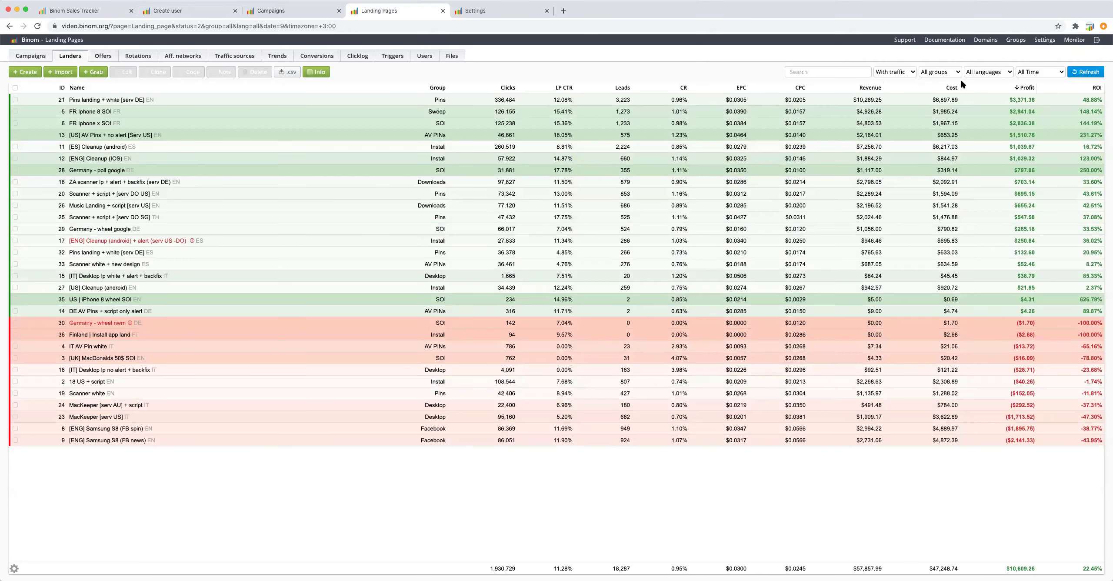
Review the group filter options and filter the landing list to the SOI group.
{"action": "left_click", "coordinate": [930, 73]}
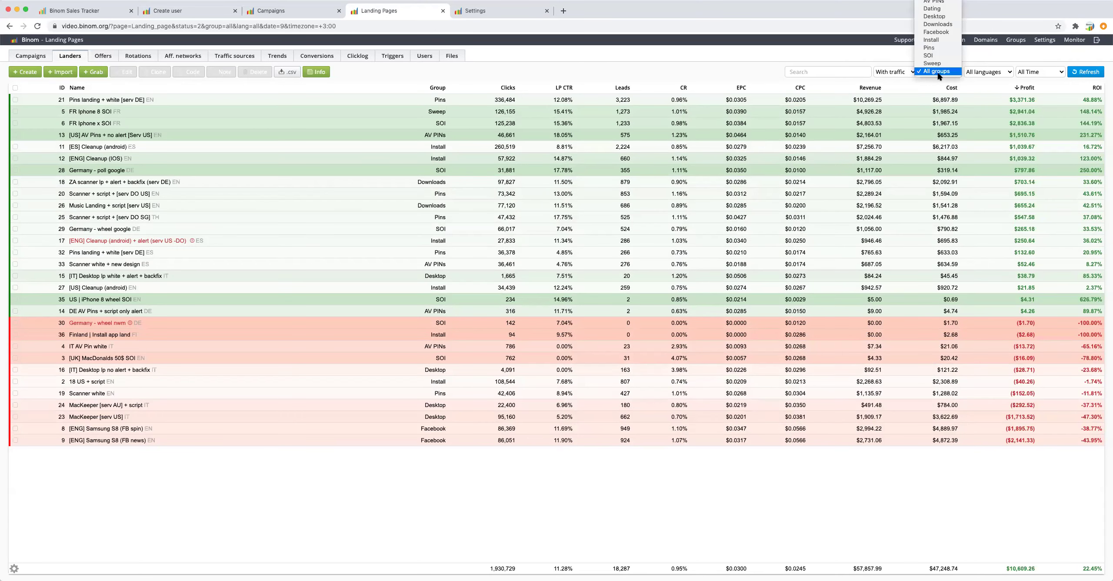
{"action": "left_click", "coordinate": [972, 52]}
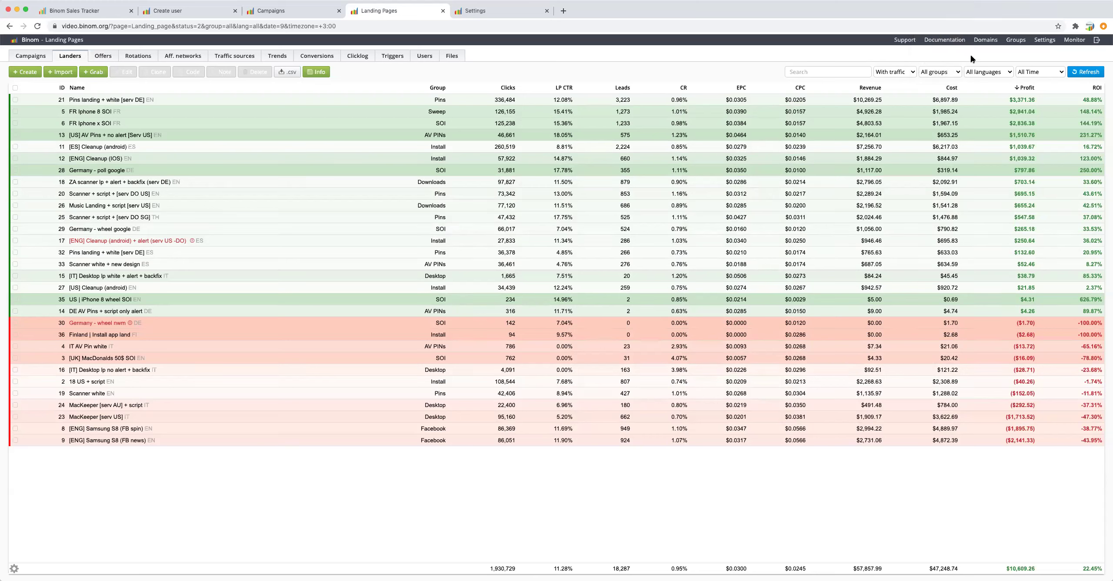
{"action": "left_click", "coordinate": [952, 72]}
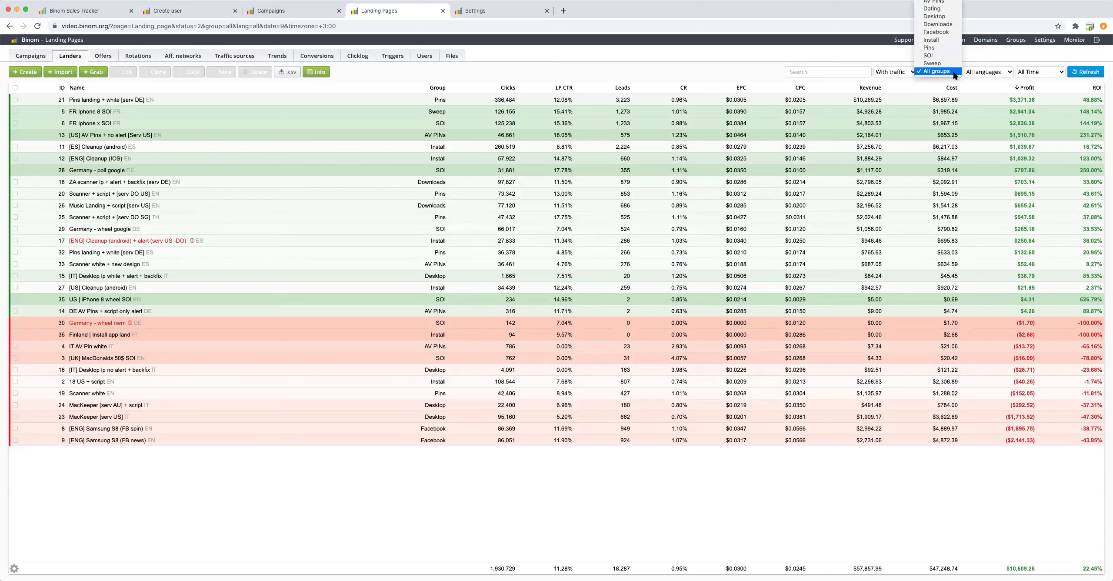
{"action": "left_click", "coordinate": [944, 55]}
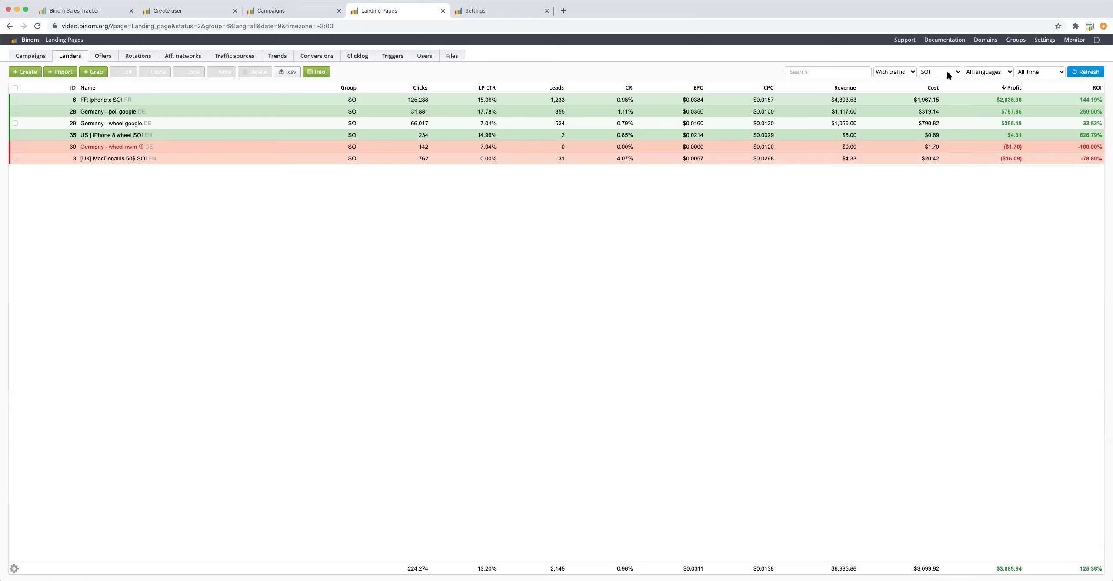
Change the landing list's group filter to Install.
{"action": "left_click", "coordinate": [954, 71]}
{"action": "left_click", "coordinate": [976, 56]}
{"action": "left_click", "coordinate": [939, 75]}
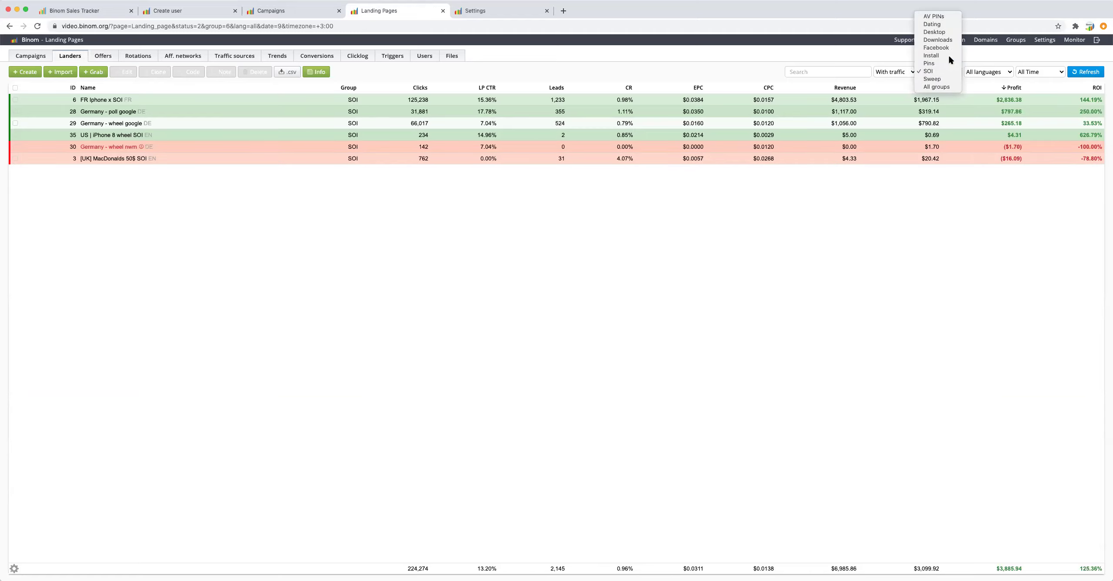
{"action": "left_click", "coordinate": [948, 56]}
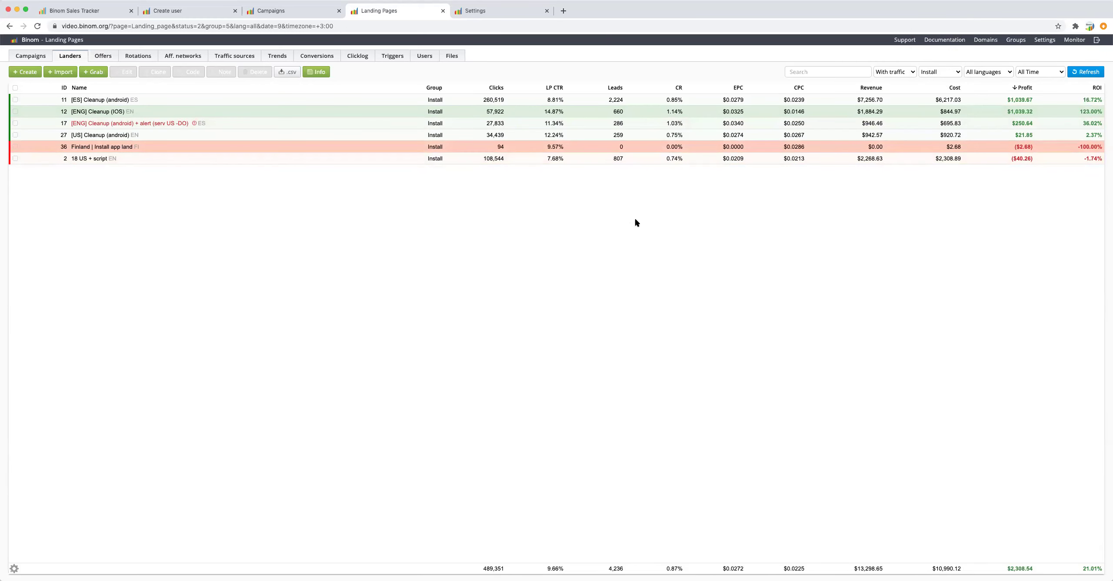
Visit the Offers and Campaigns pages and return to the landers, checking whether the landing filters are kept.
{"action": "left_click", "coordinate": [103, 54]}
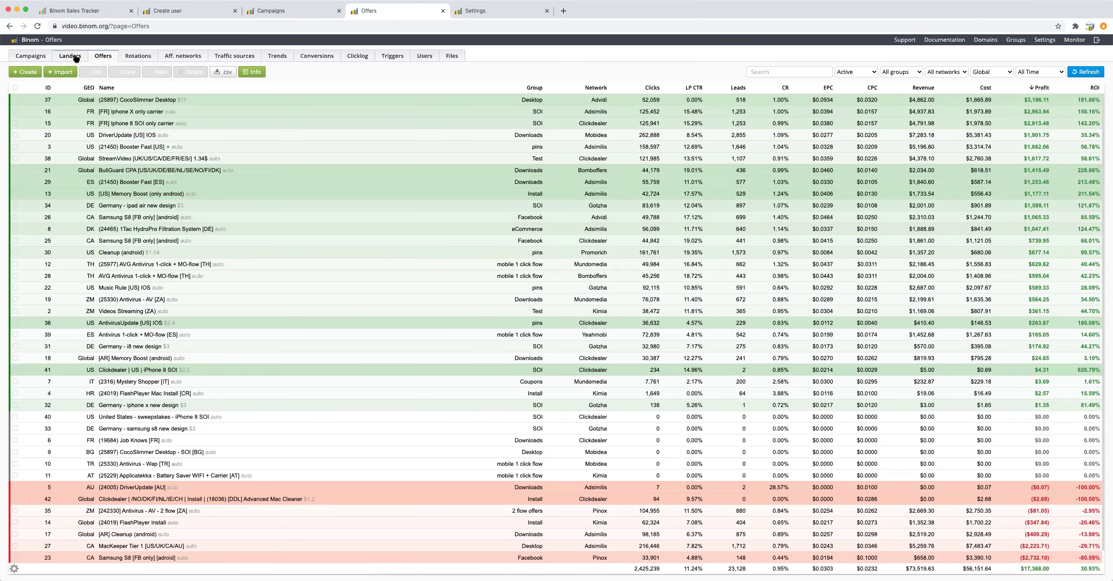
{"action": "left_click", "coordinate": [76, 58]}
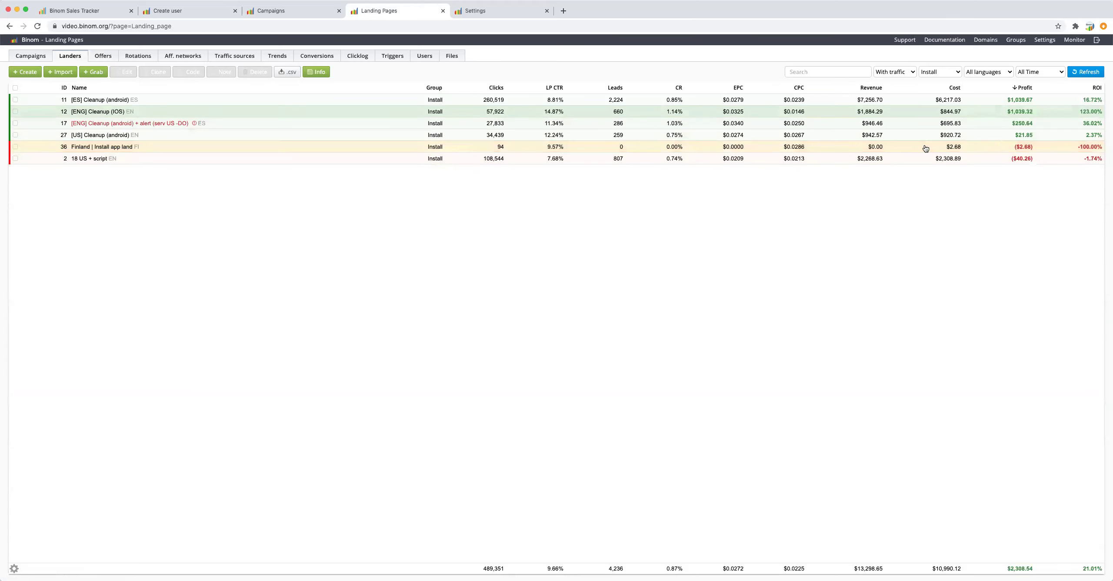
{"action": "left_click", "coordinate": [98, 58]}
{"action": "left_click", "coordinate": [79, 60]}
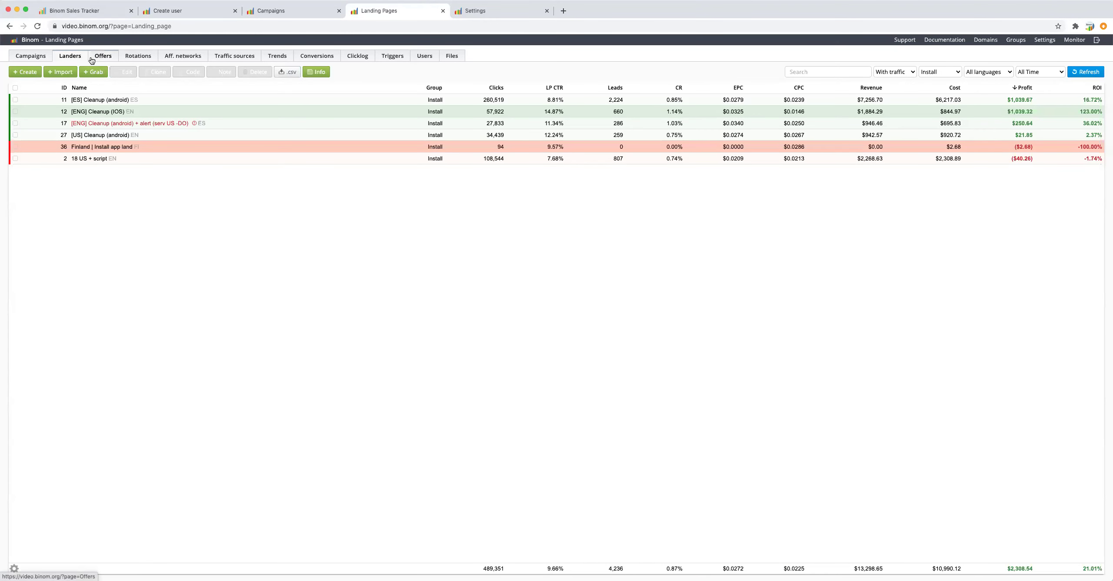
{"action": "left_click", "coordinate": [104, 59]}
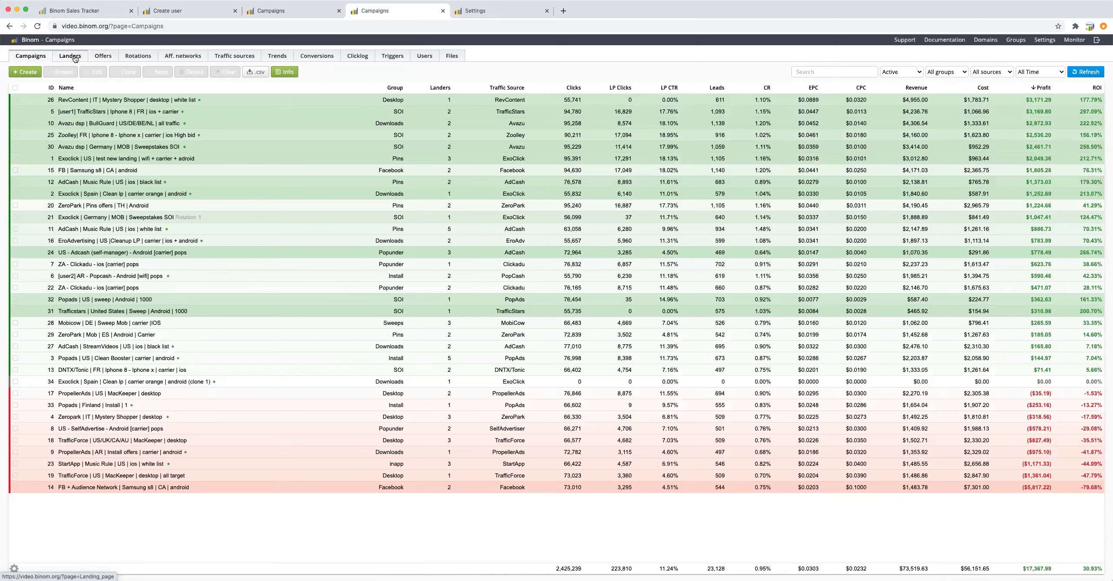
{"action": "left_click", "coordinate": [75, 60]}
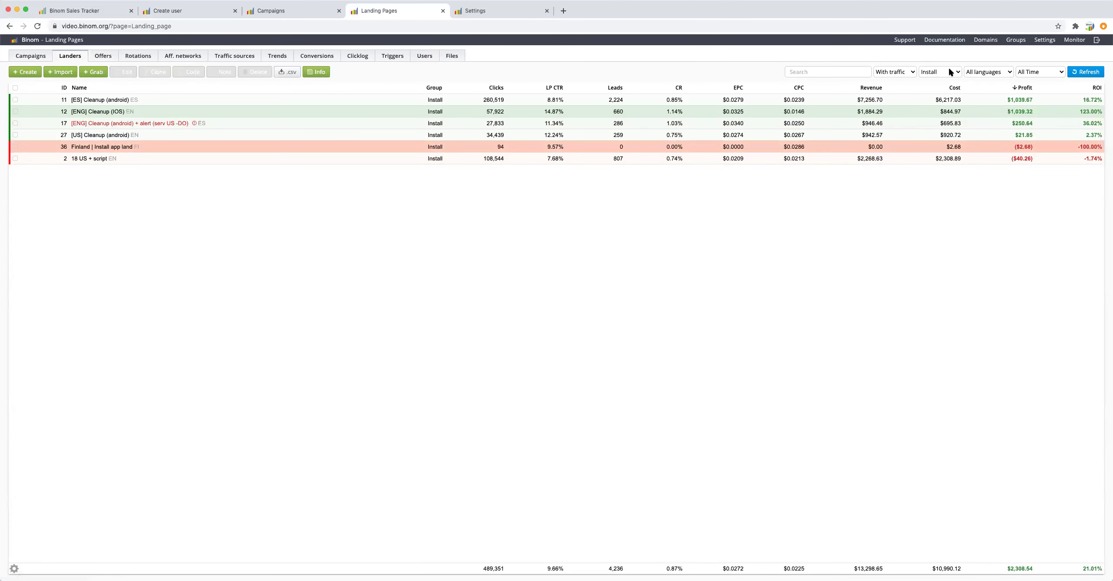
Review the available language filter options and close the list without choosing another language.
{"action": "left_click", "coordinate": [994, 73]}
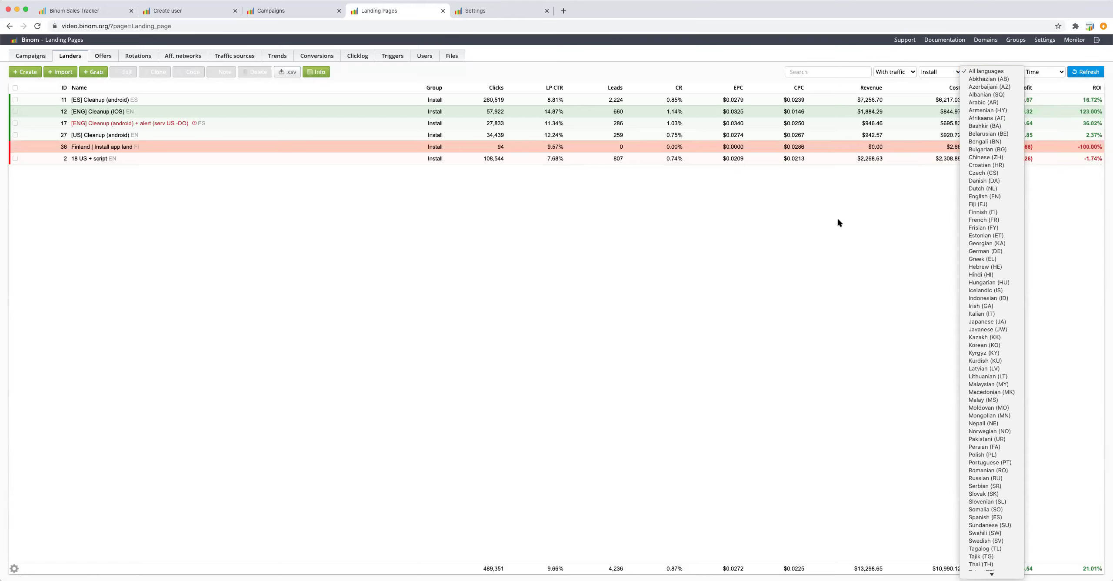
{"action": "scroll", "coordinate": [985, 251], "scroll_direction": "down", "scroll_amount": 2}
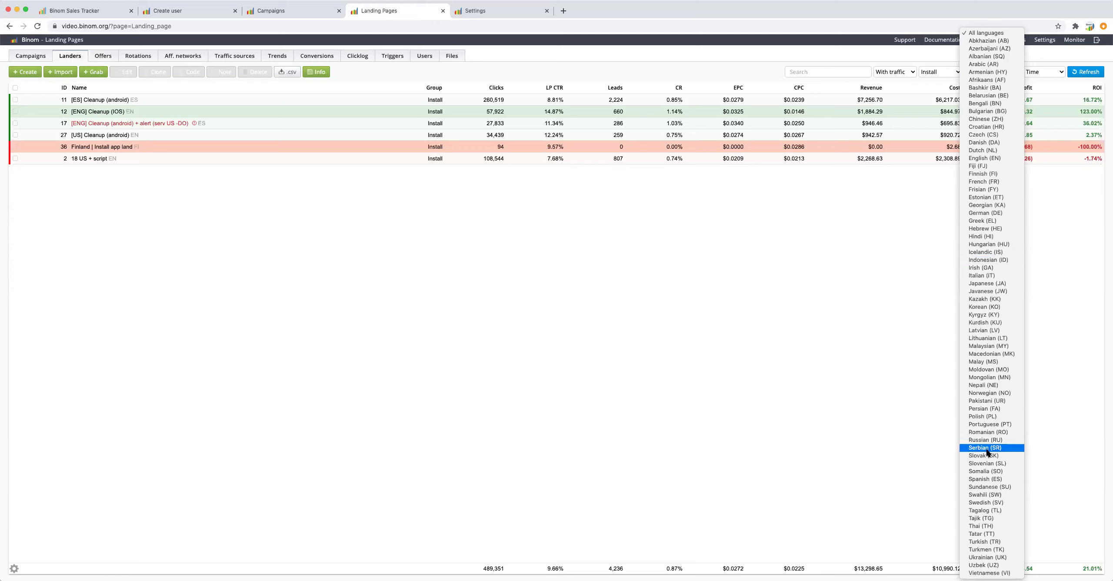
{"action": "left_click", "coordinate": [899, 266]}
Reset the group filter to All groups and set the language filter to Dutch (NL).
{"action": "left_click", "coordinate": [937, 72]}
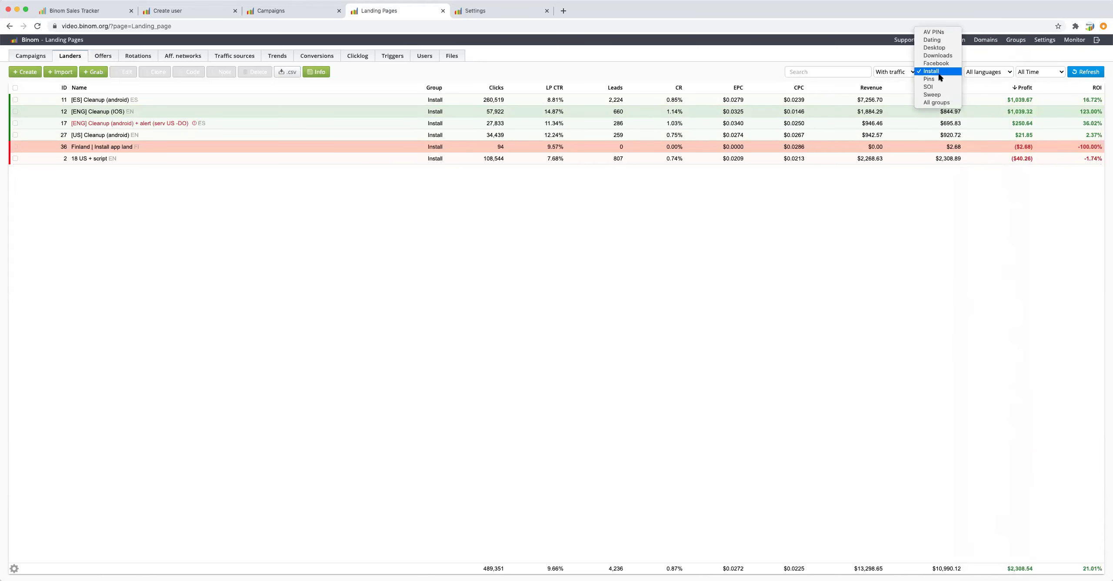
{"action": "left_click", "coordinate": [936, 103]}
{"action": "left_click", "coordinate": [988, 72]}
{"action": "scroll", "coordinate": [1004, 356], "scroll_direction": "down", "scroll_amount": 2}
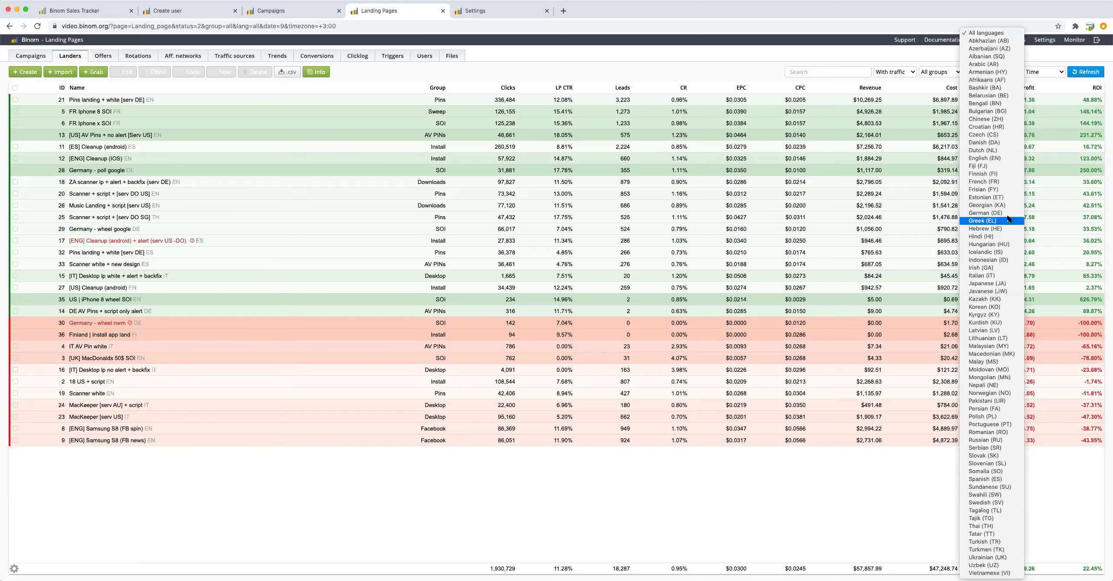
{"action": "left_click", "coordinate": [983, 150]}
Filter the landings by English (EN) and select the 18 US + script landing.
{"action": "left_click", "coordinate": [982, 72]}
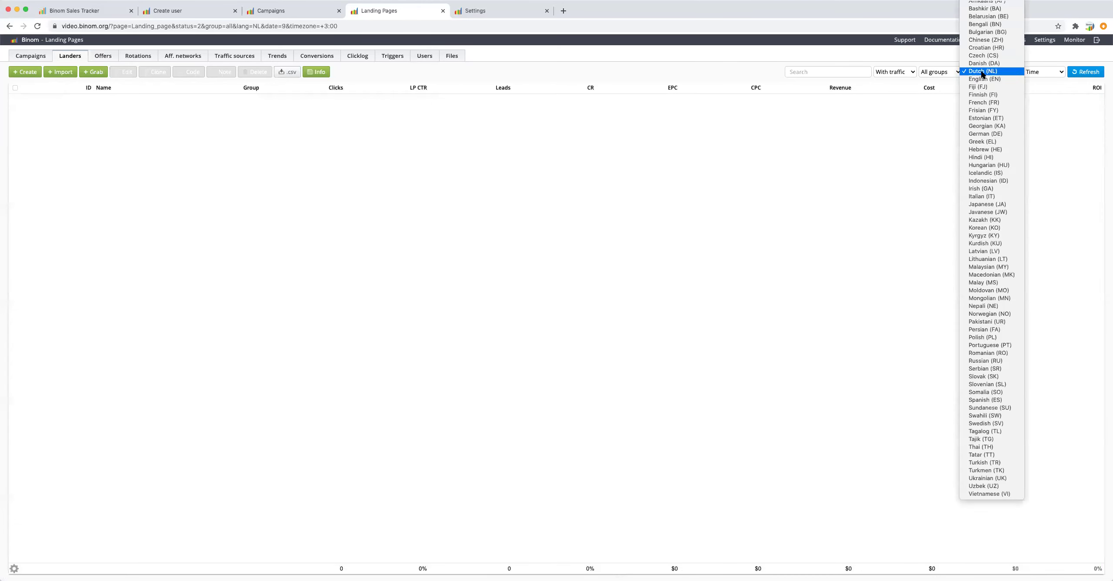
{"action": "left_click", "coordinate": [985, 79]}
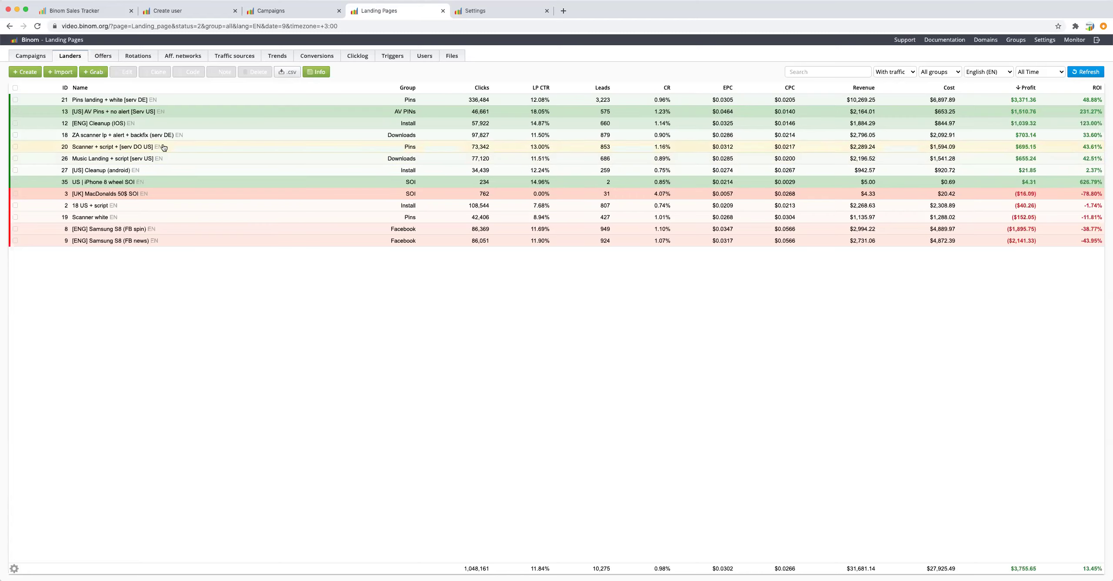
{"action": "left_click", "coordinate": [161, 208]}
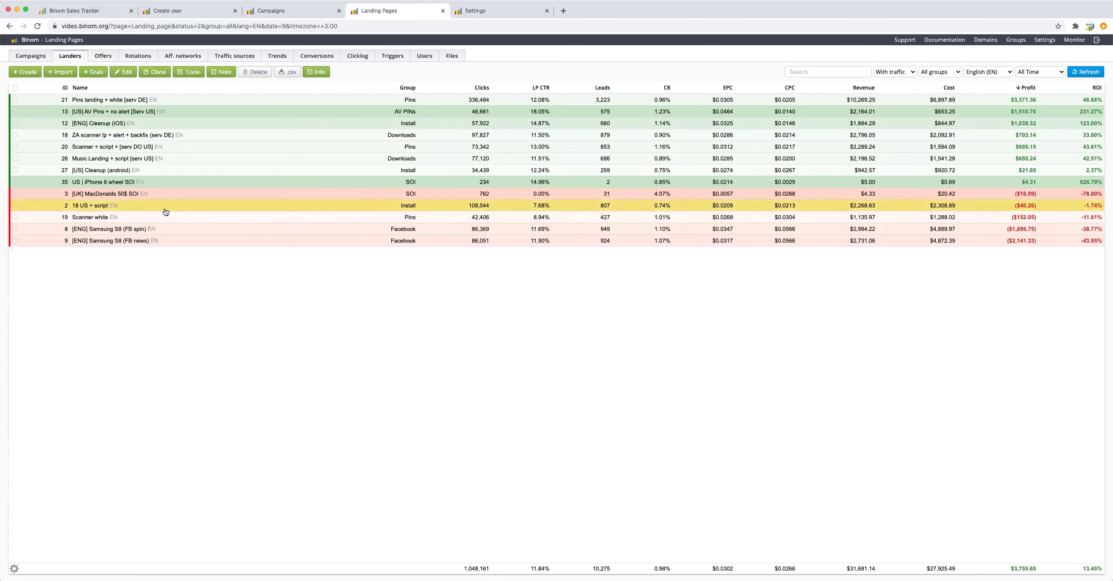
Reset the language filter to All languages.
{"action": "left_click", "coordinate": [999, 73]}
{"action": "scroll", "coordinate": [995, 94], "scroll_direction": "up", "scroll_amount": 2}
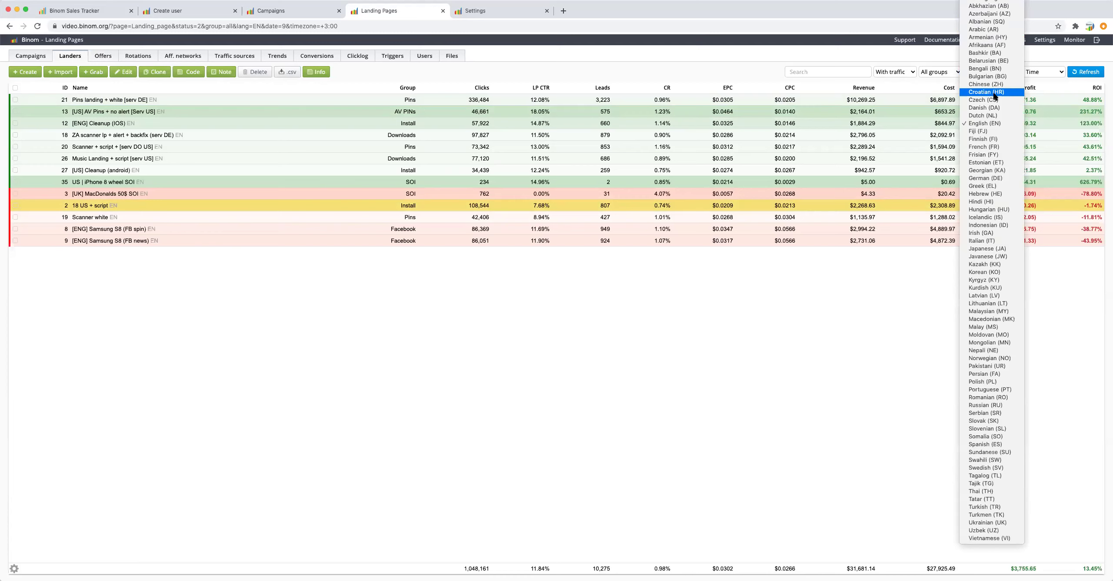
{"action": "left_click", "coordinate": [987, 7]}
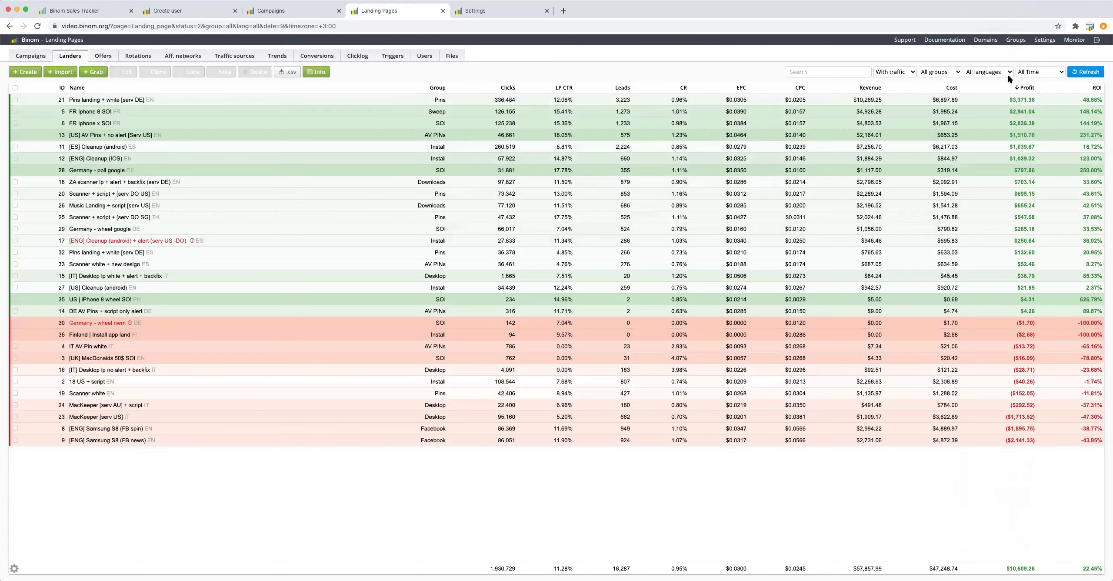
Filter the landings by a custom date range from 2020-05-01 to 2020-05-17 and apply it.
{"action": "left_click", "coordinate": [1048, 72]}
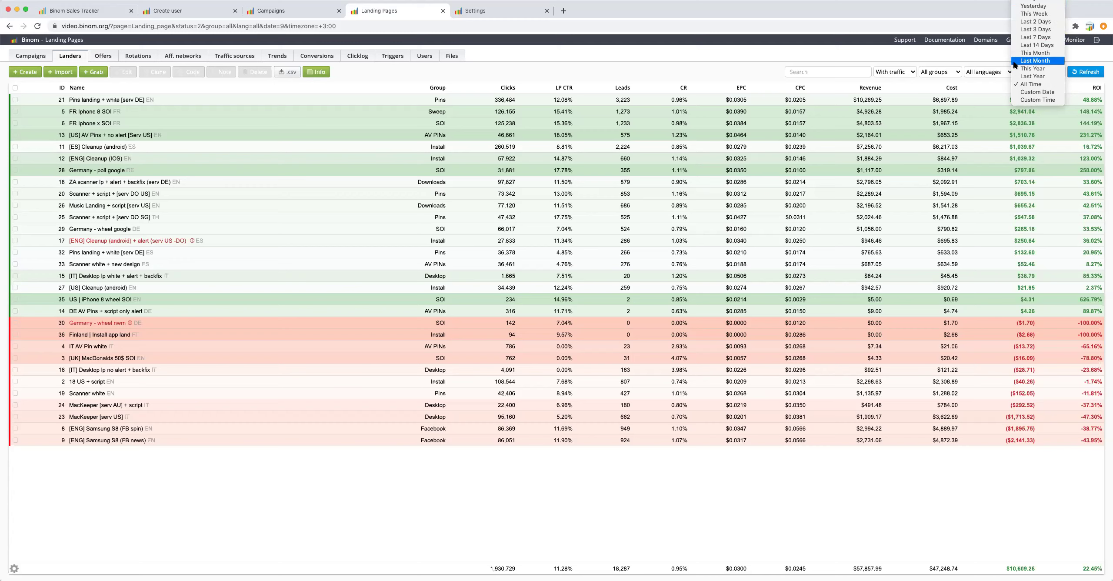
{"action": "left_click", "coordinate": [1033, 92]}
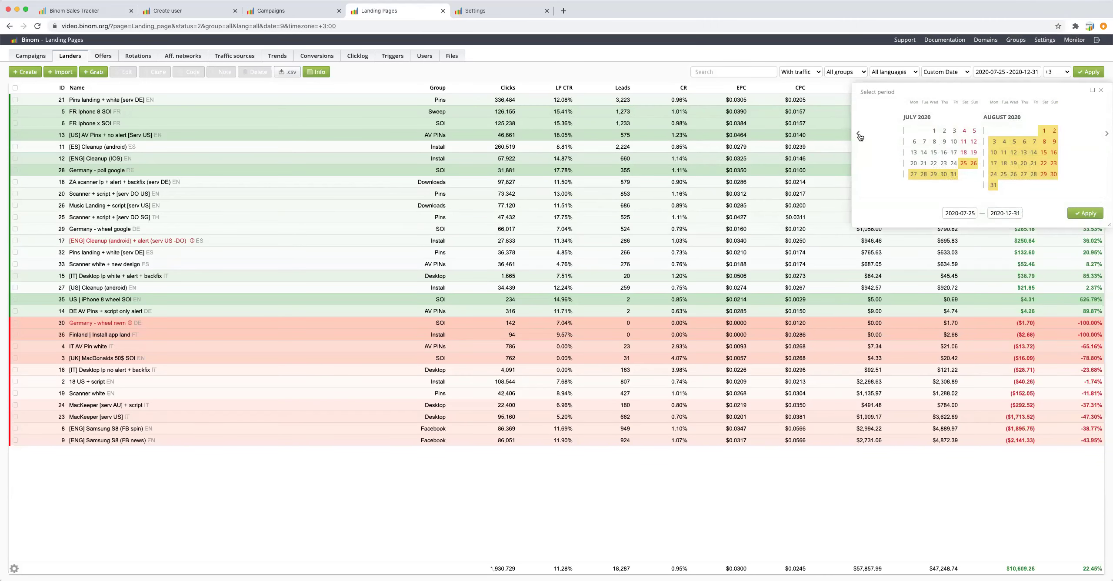
{"action": "left_click", "coordinate": [858, 134]}
{"action": "left_click", "coordinate": [858, 134]}
{"action": "left_click", "coordinate": [954, 131]}
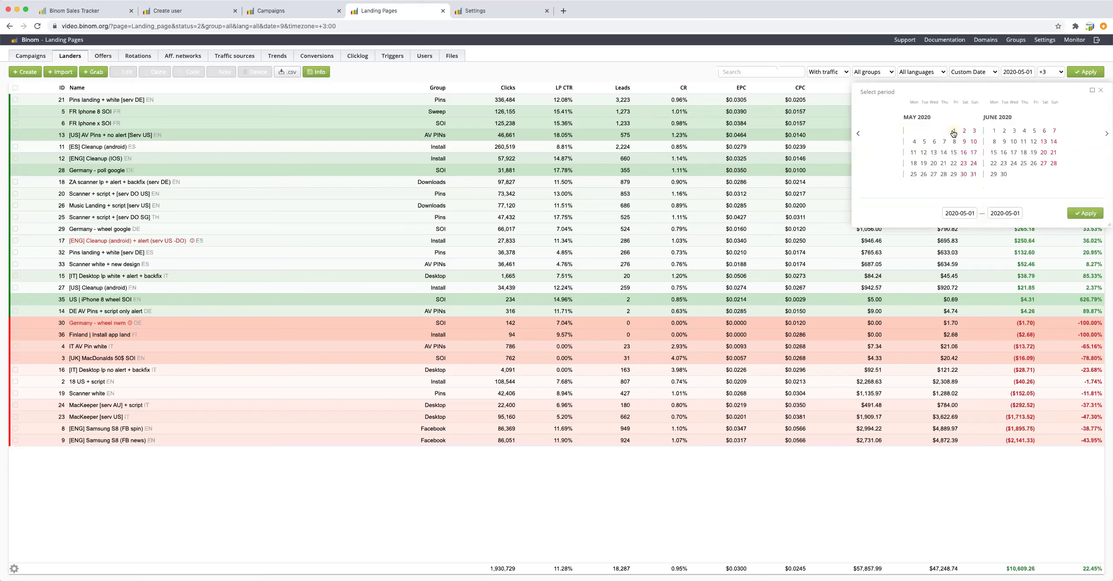
{"action": "left_click", "coordinate": [962, 155]}
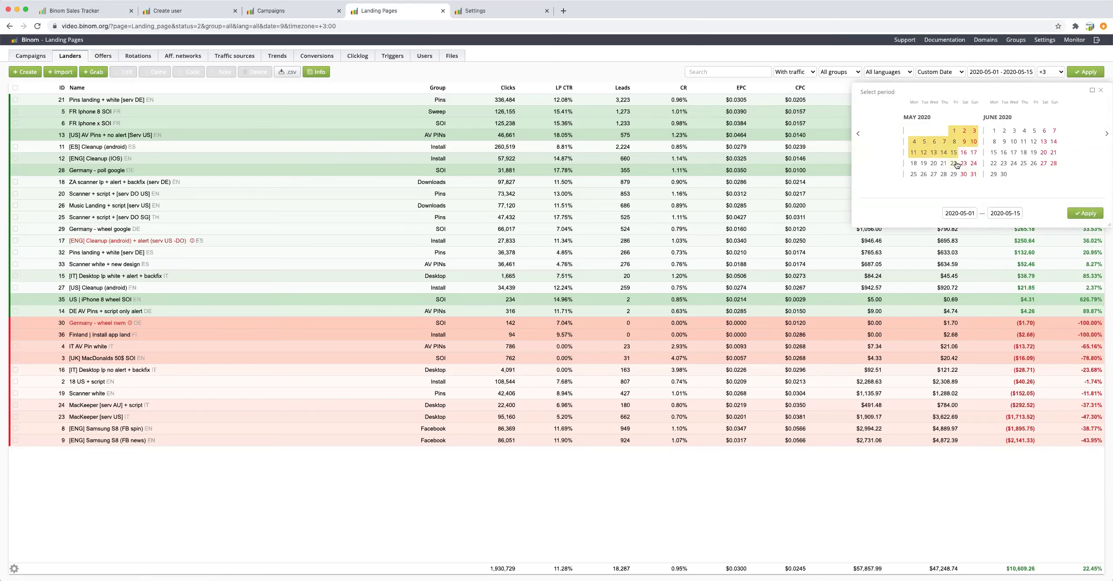
{"action": "left_click", "coordinate": [972, 155]}
{"action": "left_click", "coordinate": [954, 130]}
{"action": "left_click", "coordinate": [1084, 212]}
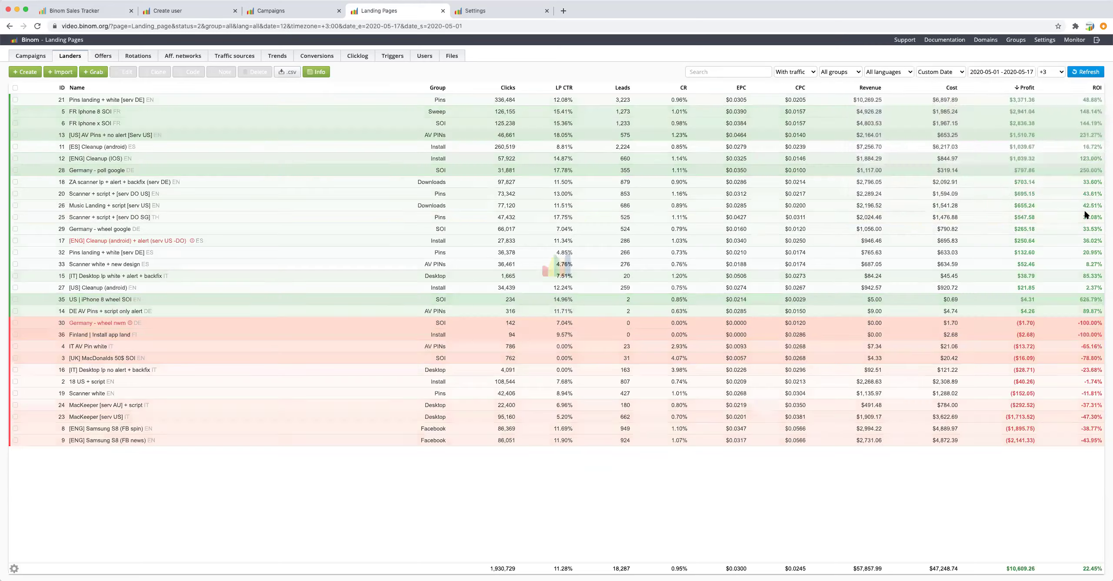
Review the available time zone offsets and close the list without choosing another one.
{"action": "left_click", "coordinate": [1057, 73]}
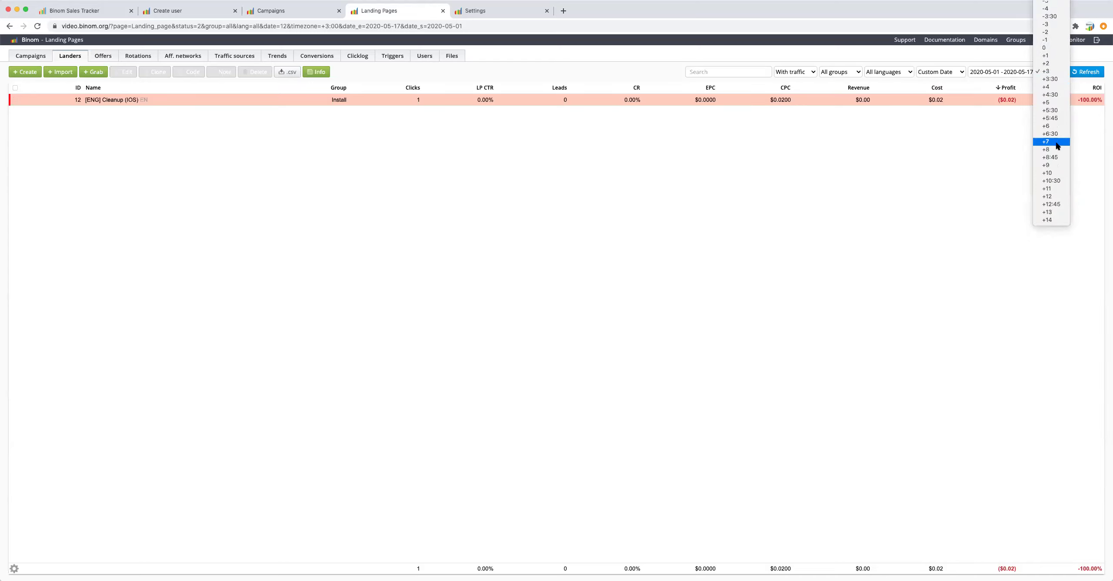
{"action": "scroll", "coordinate": [1057, 147], "scroll_direction": "up", "scroll_amount": 3}
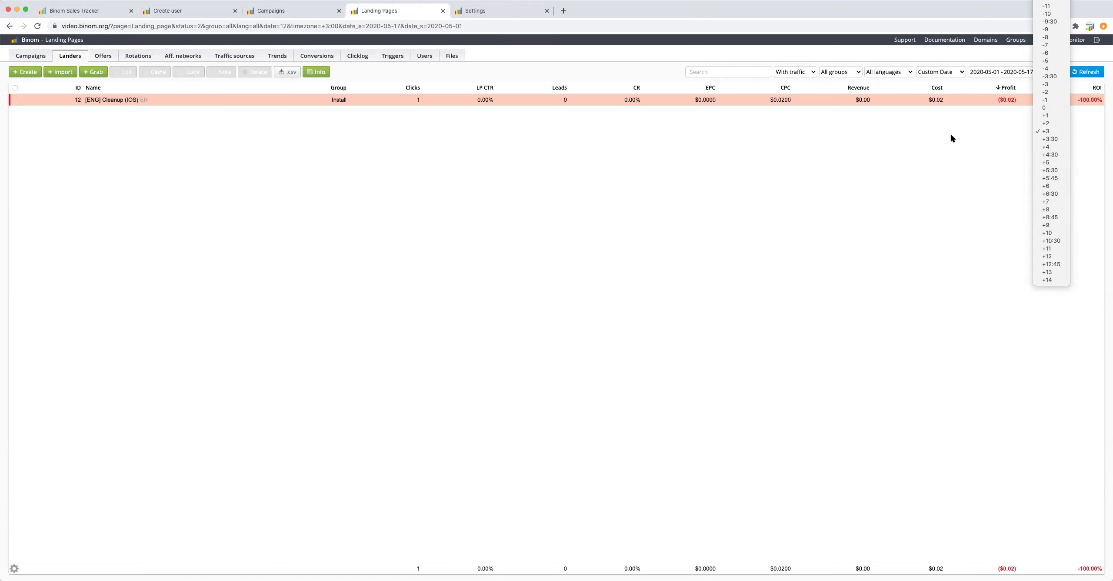
{"action": "left_click", "coordinate": [969, 138]}
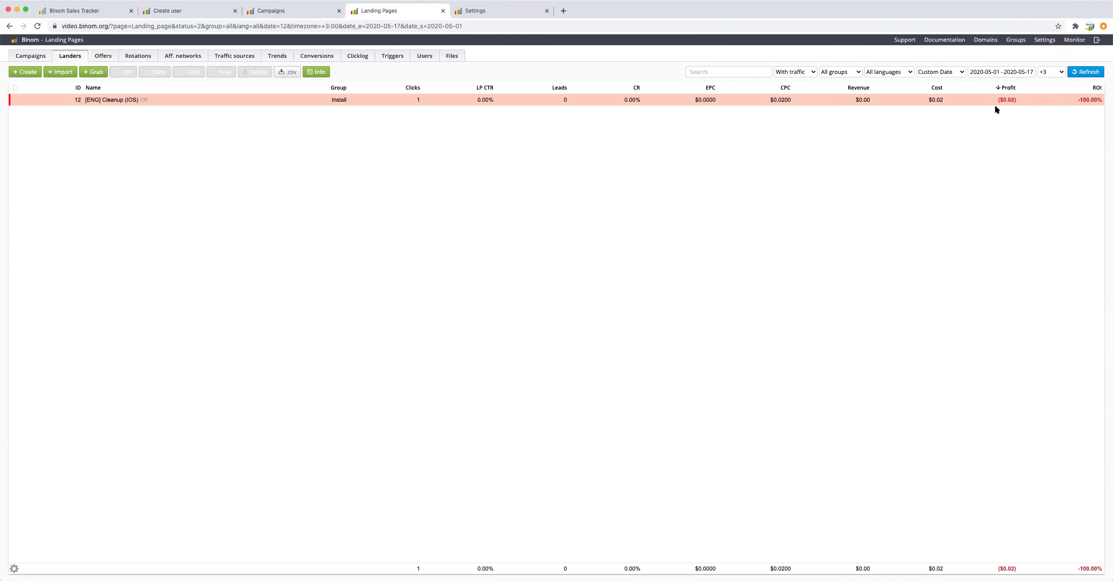
Switch the date filter to Custom Time and set the start hour of the period to 19:00.
{"action": "left_click", "coordinate": [1015, 77]}
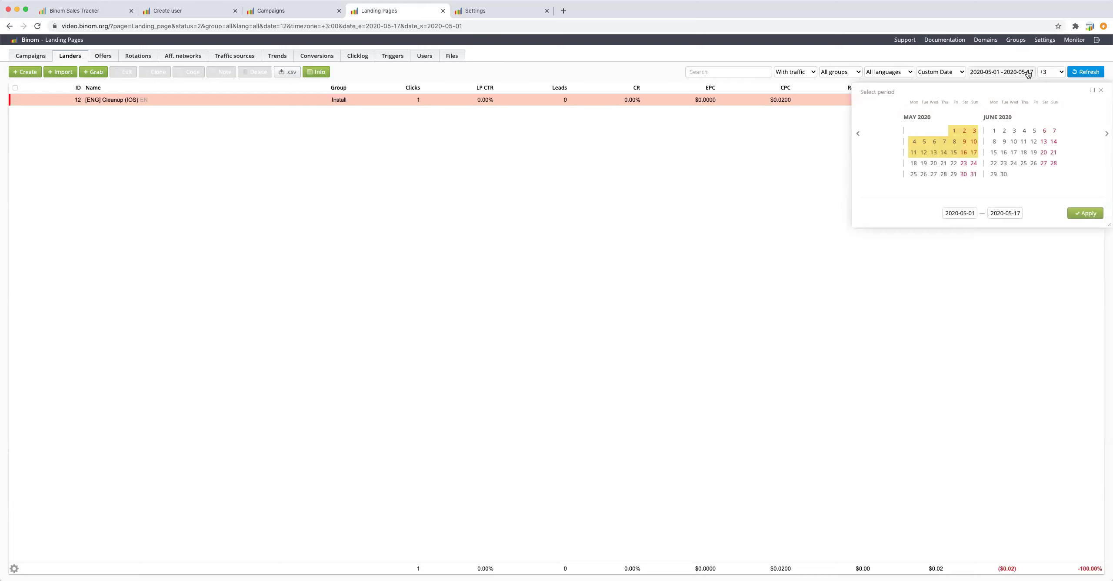
{"action": "left_click", "coordinate": [956, 72]}
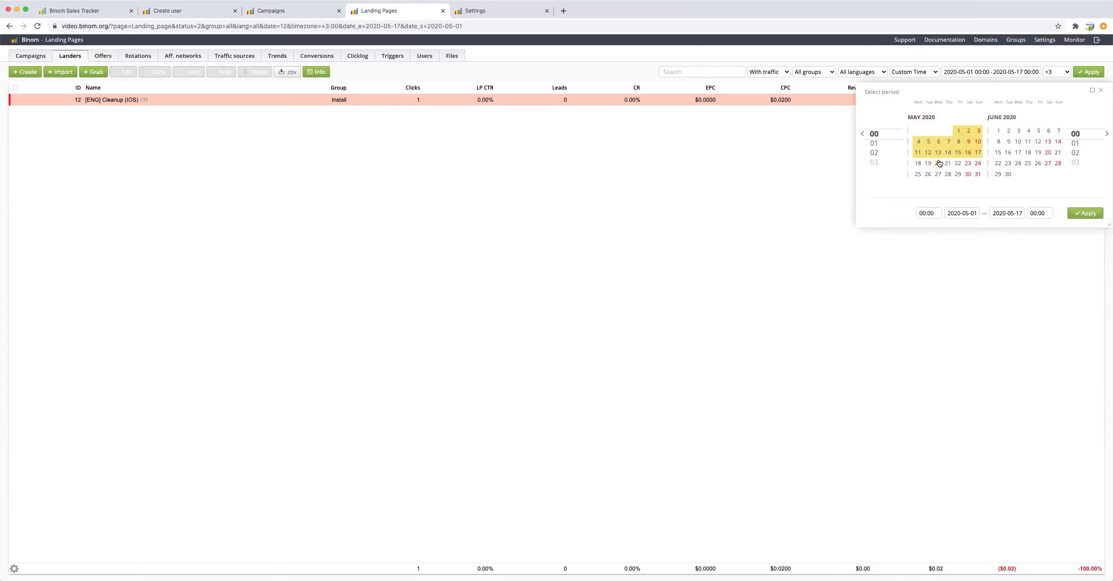
{"action": "scroll", "coordinate": [875, 148], "scroll_direction": "down", "scroll_amount": 10}
{"action": "scroll", "coordinate": [873, 147], "scroll_direction": "down", "scroll_amount": 8}
{"action": "scroll", "coordinate": [875, 150], "scroll_direction": "down", "scroll_amount": 8}
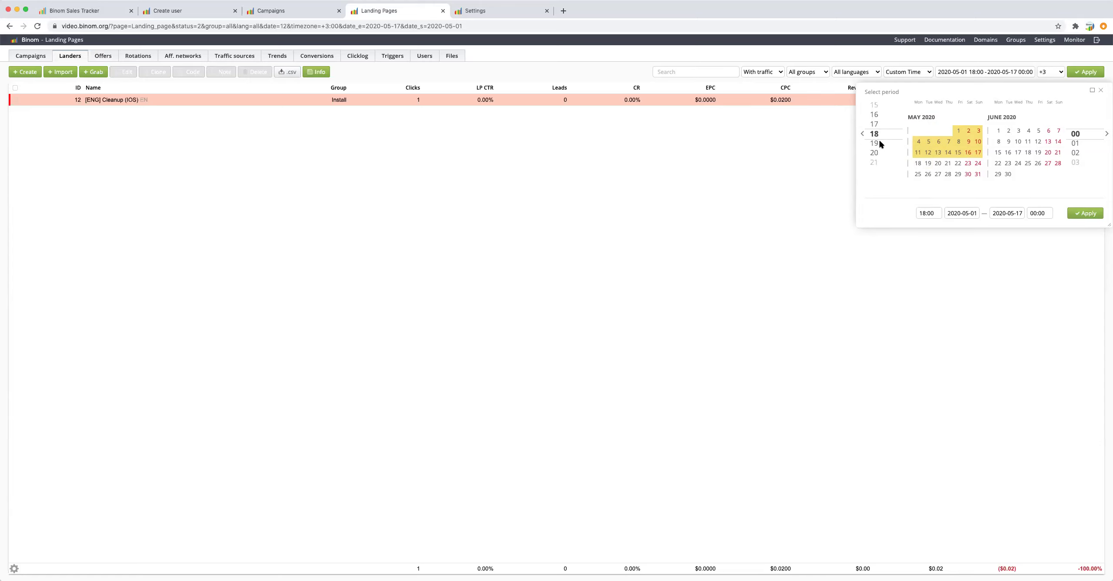
{"action": "left_click", "coordinate": [878, 144]}
Filter the landings by Today and reset the date filter to All Time.
{"action": "left_click", "coordinate": [910, 73]}
{"action": "scroll", "coordinate": [911, 75], "scroll_direction": "up", "scroll_amount": 4}
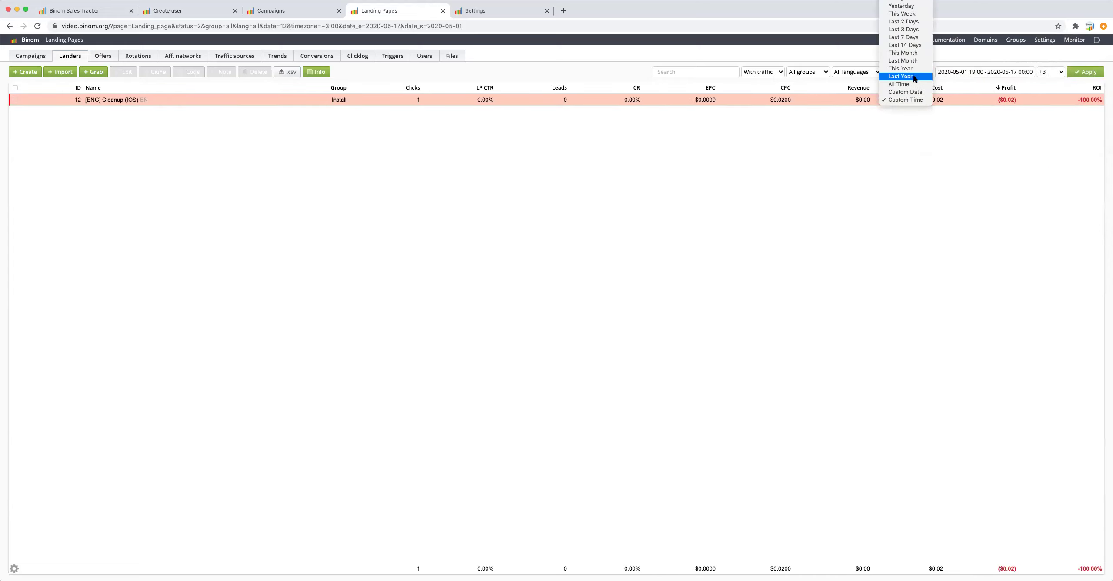
{"action": "left_click", "coordinate": [901, 5]}
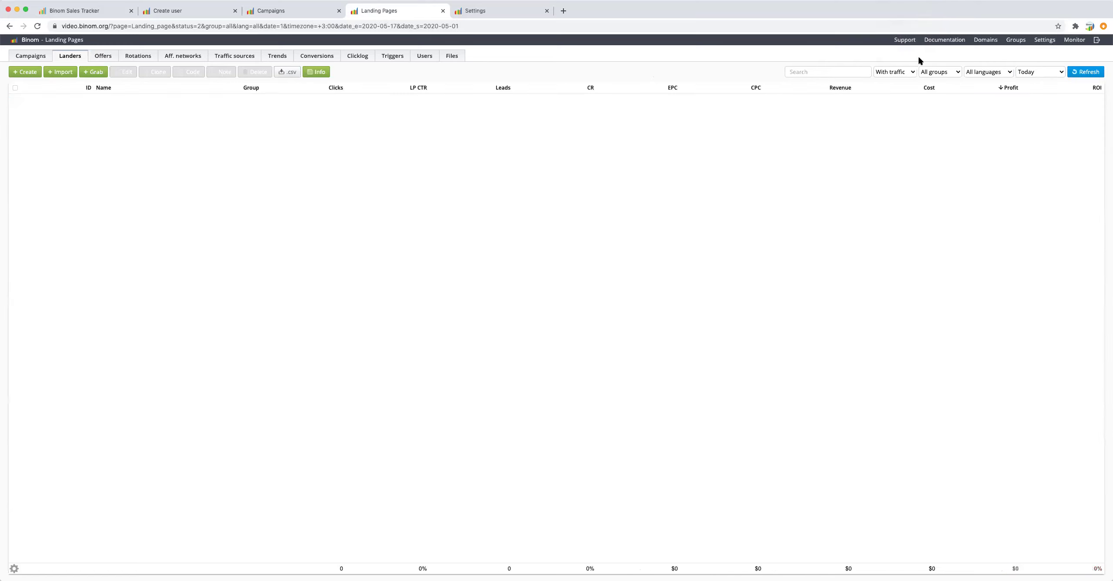
{"action": "left_click", "coordinate": [910, 72]}
{"action": "left_click", "coordinate": [932, 54]}
{"action": "left_click", "coordinate": [1026, 69]}
{"action": "left_click", "coordinate": [1030, 161]}
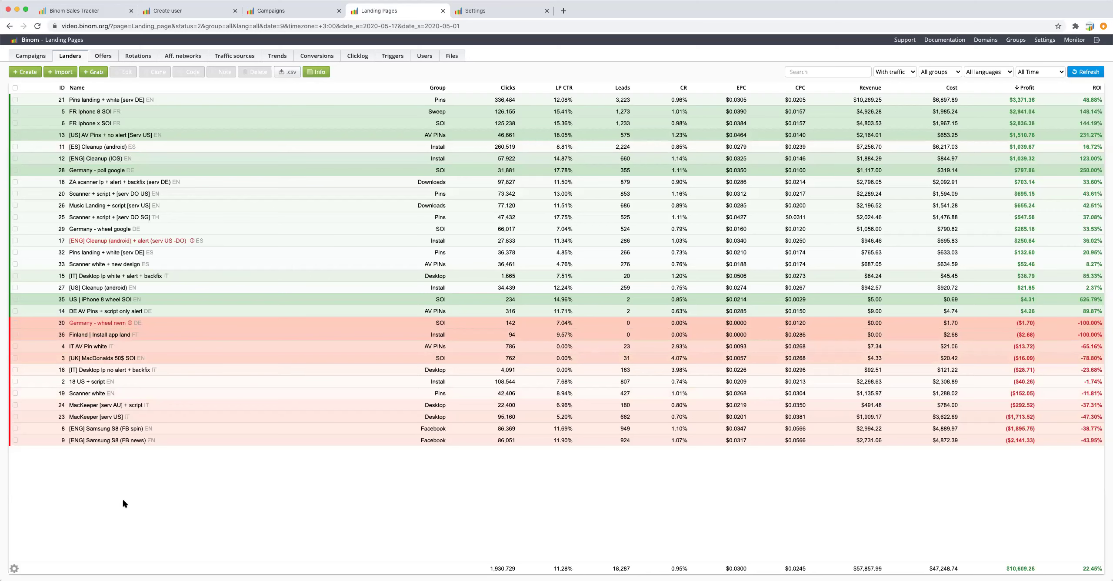
Examine the landings' info view with links and last lead data, and return to the statistics view.
{"action": "left_click", "coordinate": [320, 74]}
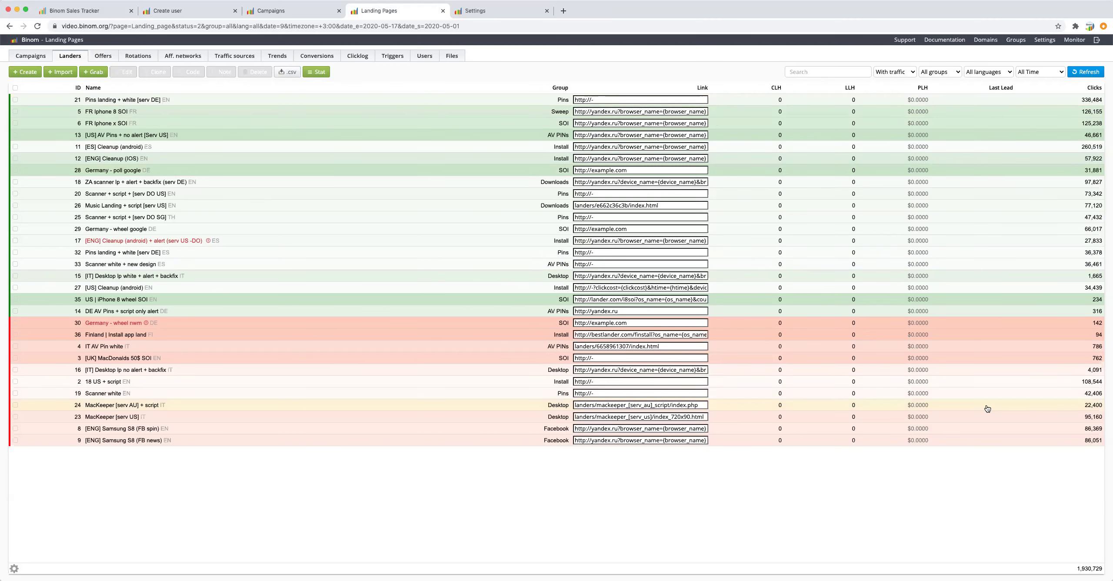
{"action": "left_click", "coordinate": [319, 72]}
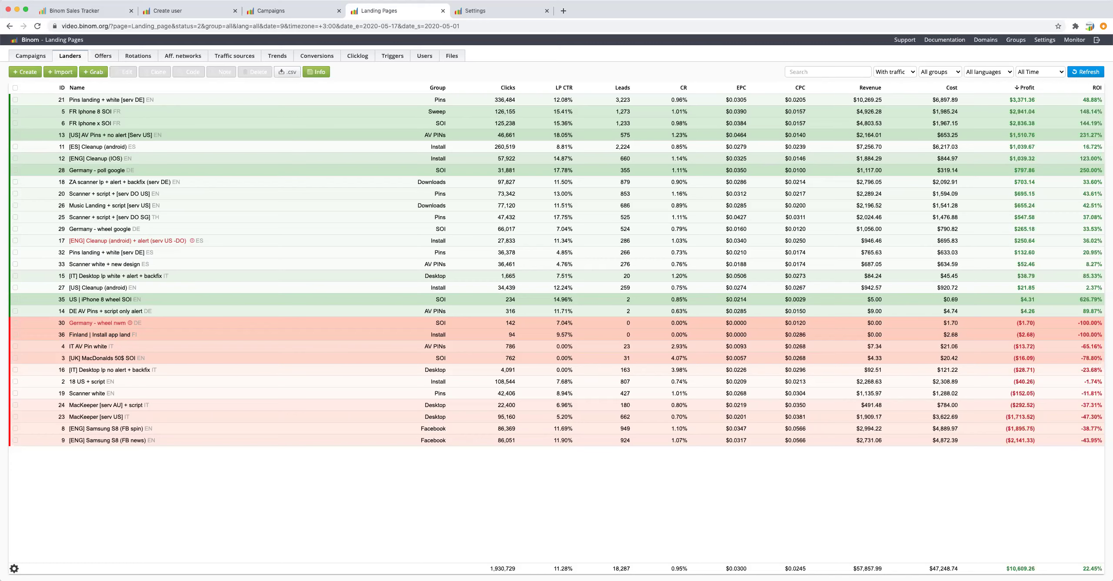
Show the LP Views and LP Clicks columns in the landings table, hide LP CTR, and save the table settings.
{"action": "left_click", "coordinate": [14, 568]}
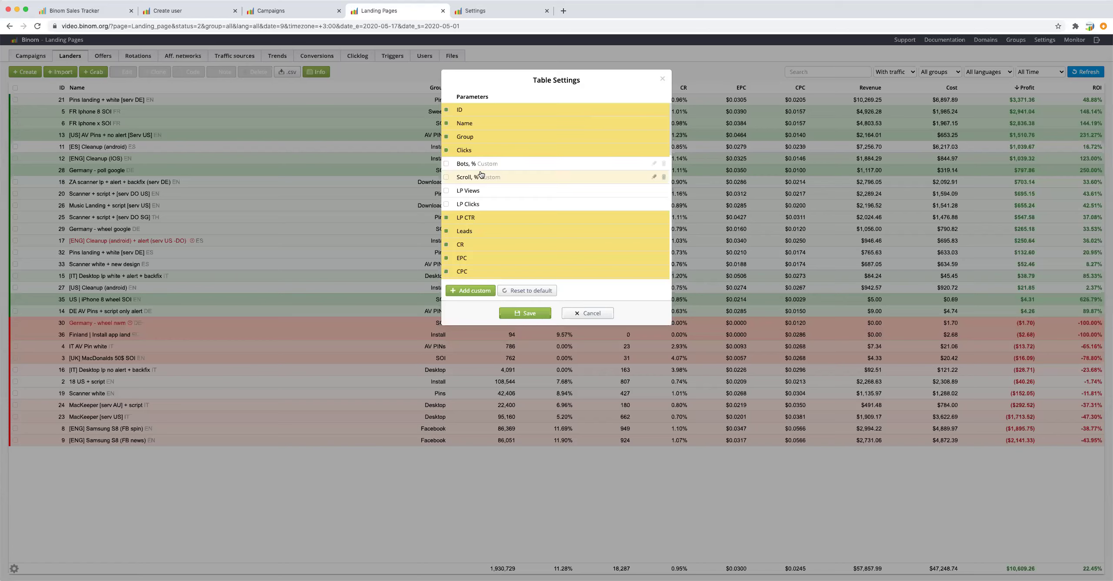
{"action": "left_click", "coordinate": [447, 192]}
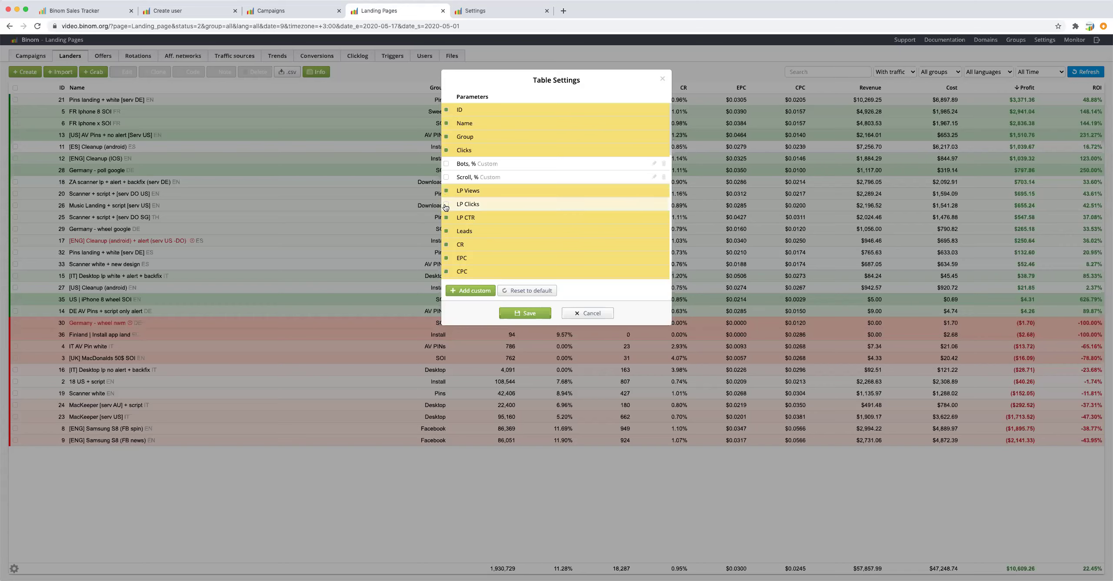
{"action": "left_click", "coordinate": [447, 206]}
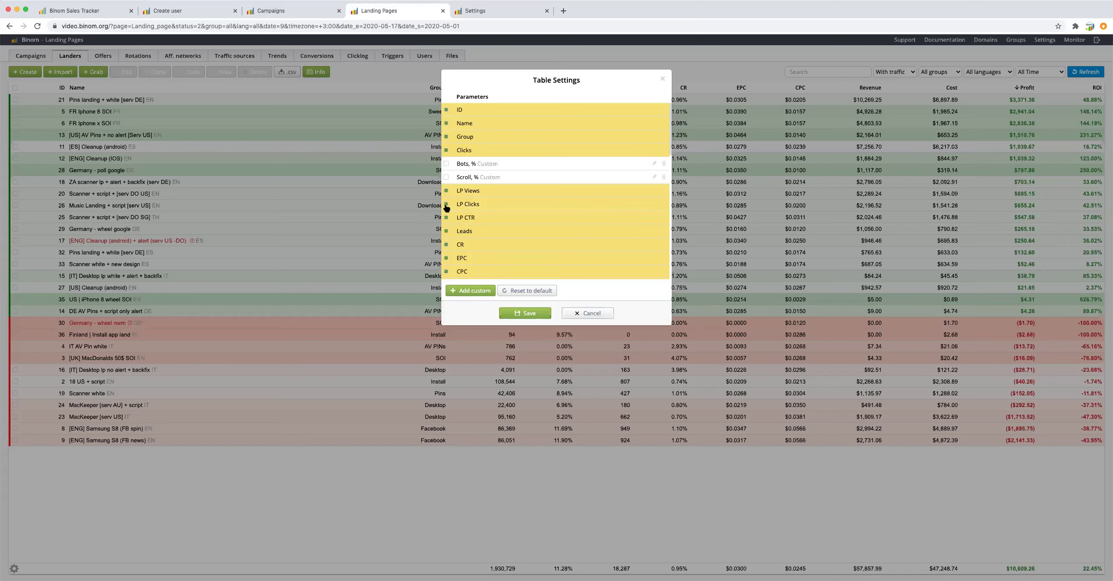
{"action": "left_click", "coordinate": [446, 220]}
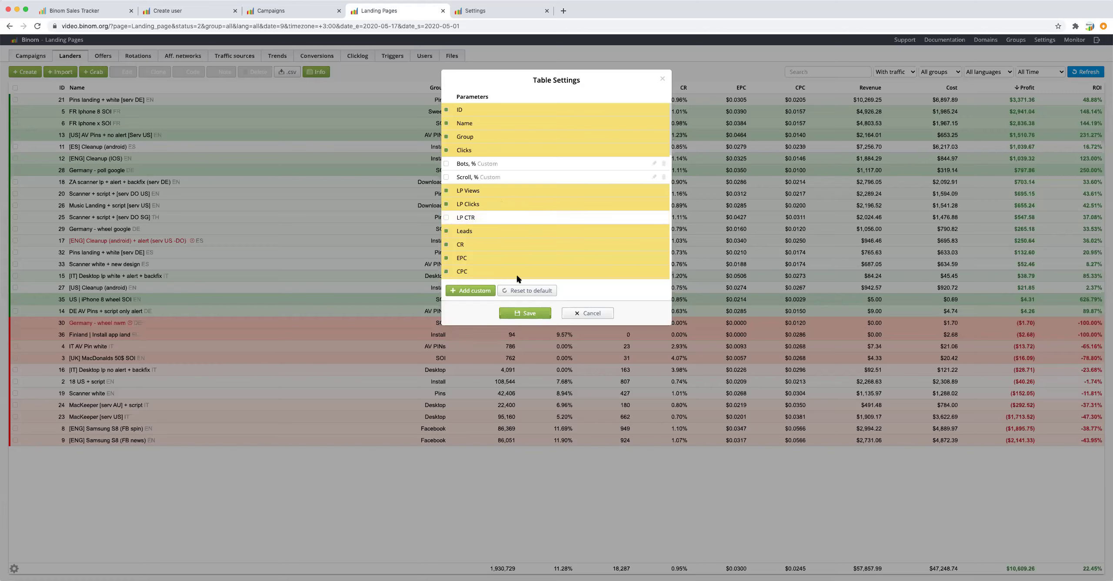
{"action": "left_click", "coordinate": [525, 312]}
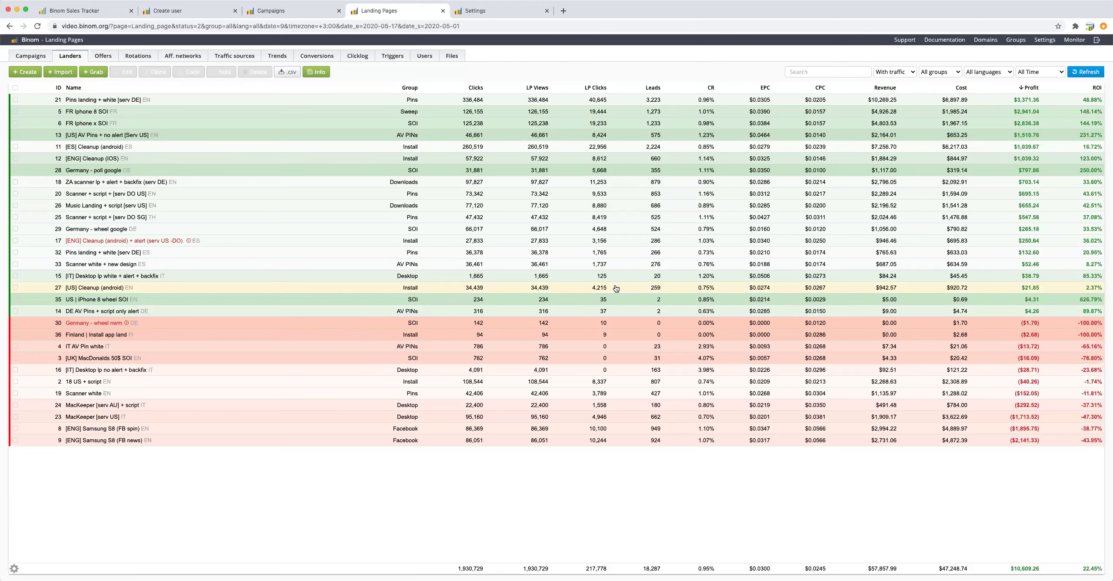
Hide the LP Views, LP Clicks, EPC and CPC columns in the landings table and save the table settings.
{"action": "left_click", "coordinate": [14, 568]}
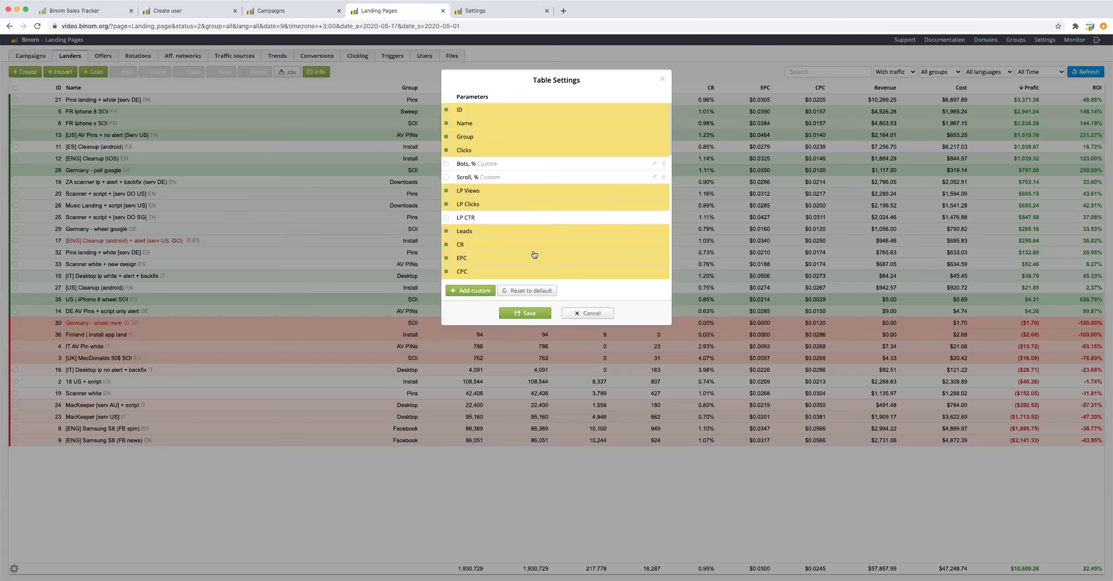
{"action": "left_click", "coordinate": [447, 204]}
{"action": "left_click", "coordinate": [446, 191]}
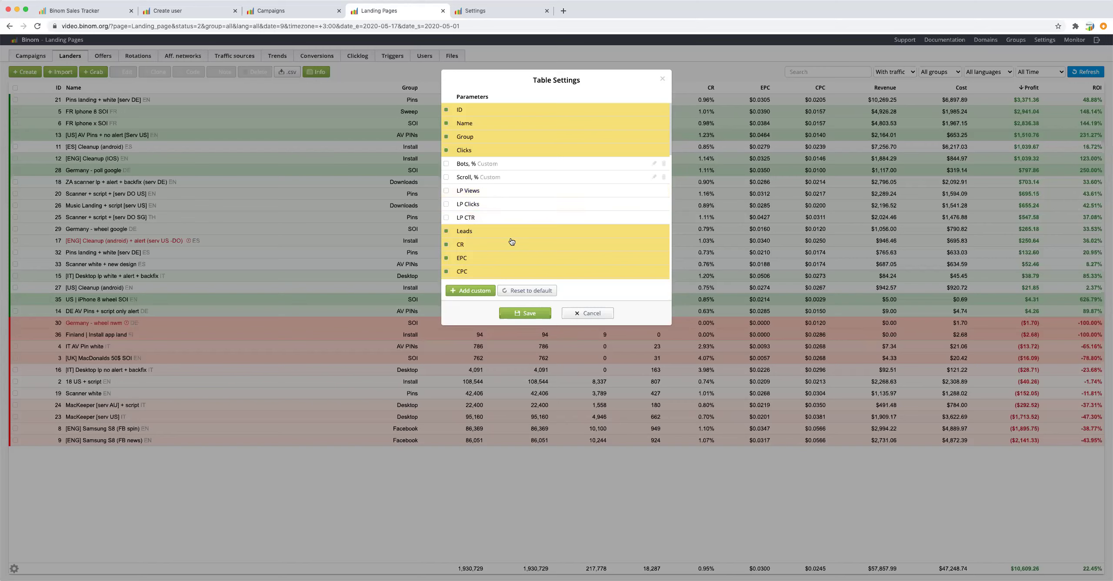
{"action": "scroll", "coordinate": [509, 241], "scroll_direction": "down", "scroll_amount": 1}
{"action": "left_click", "coordinate": [446, 243]}
{"action": "left_click", "coordinate": [447, 256]}
{"action": "scroll", "coordinate": [515, 251], "scroll_direction": "down", "scroll_amount": 6}
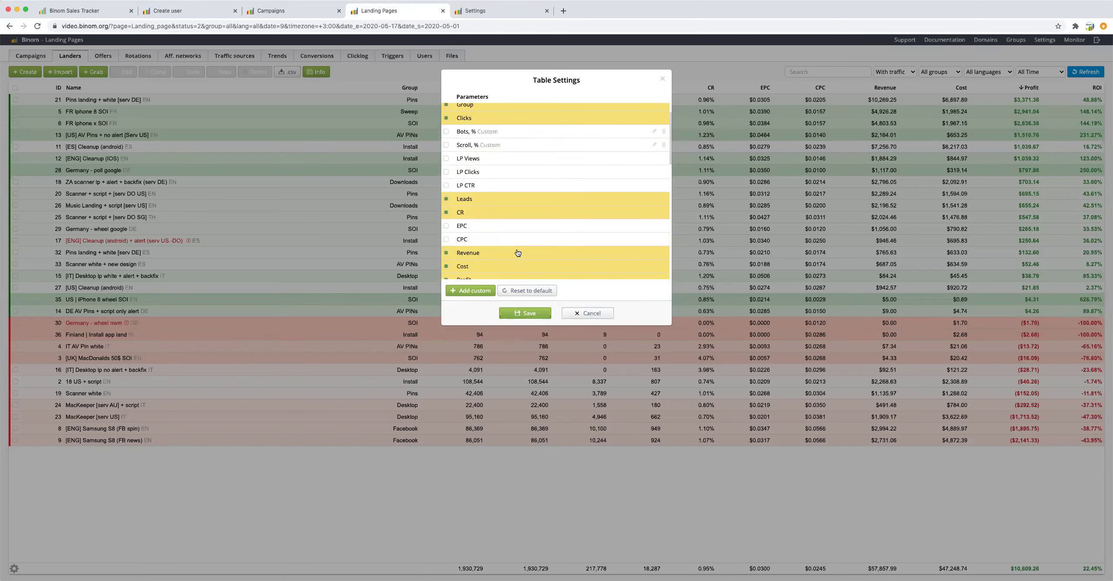
{"action": "left_click", "coordinate": [539, 314]}
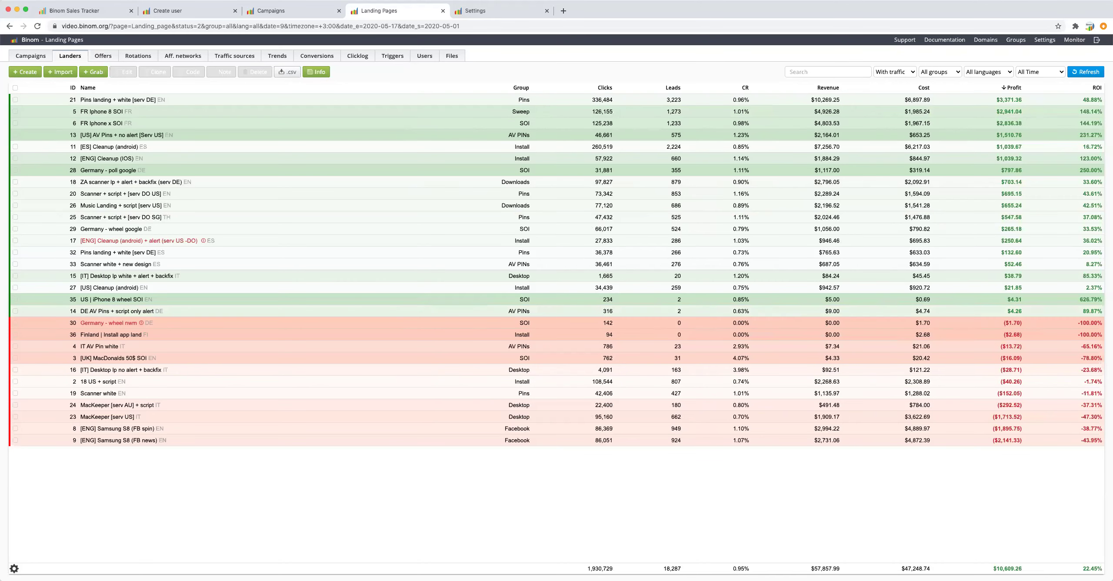
Add the custom Bots, % and Scroll, % columns to the landings table and save the table settings.
{"action": "left_click", "coordinate": [14, 568]}
{"action": "scroll", "coordinate": [513, 226], "scroll_direction": "down", "scroll_amount": 3}
{"action": "scroll", "coordinate": [513, 226], "scroll_direction": "up", "scroll_amount": 3}
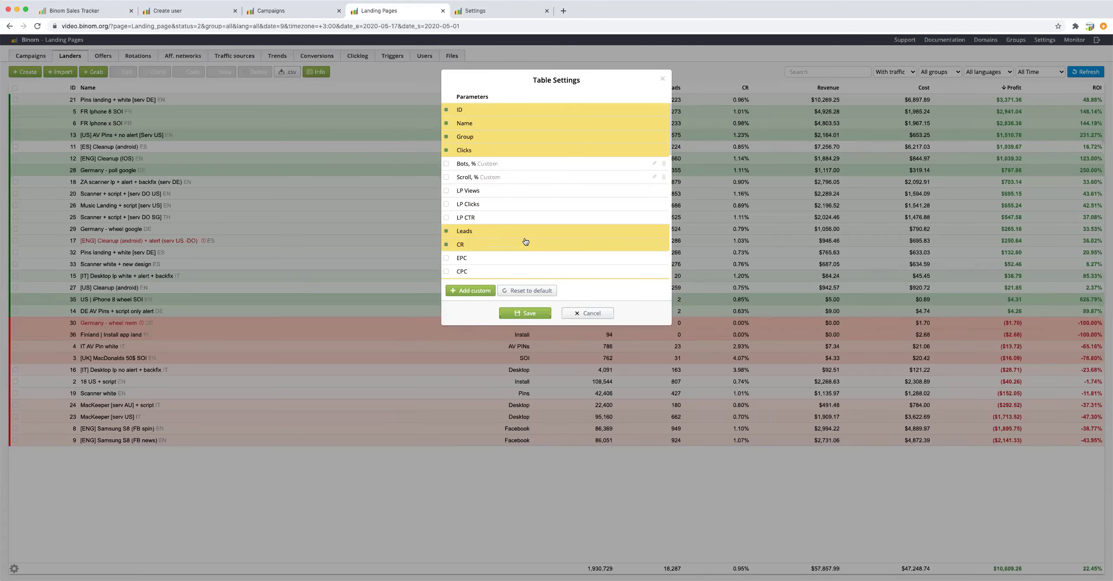
{"action": "left_click", "coordinate": [446, 164]}
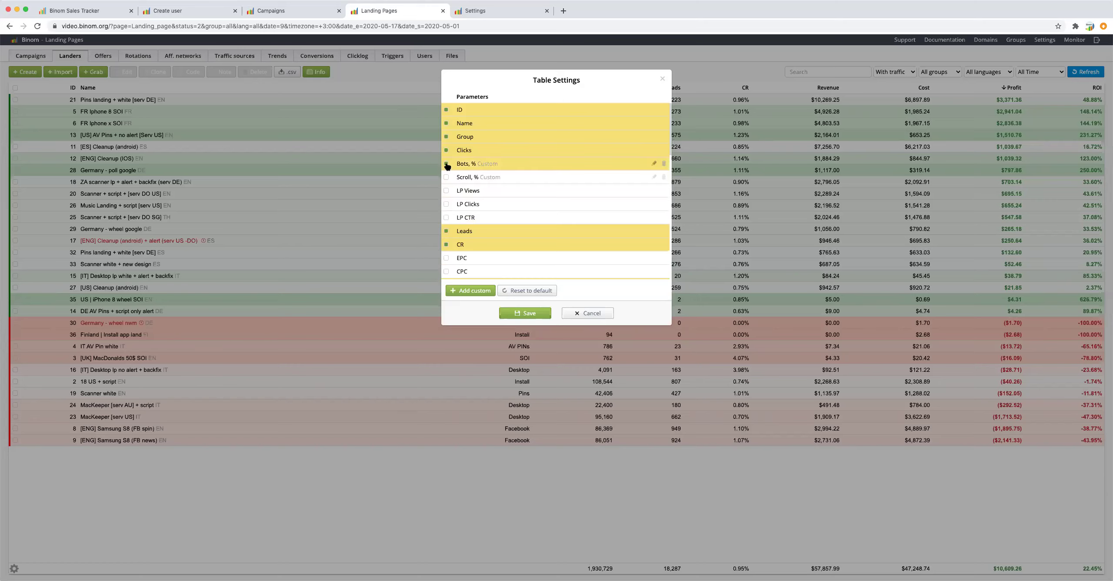
{"action": "left_click", "coordinate": [447, 178]}
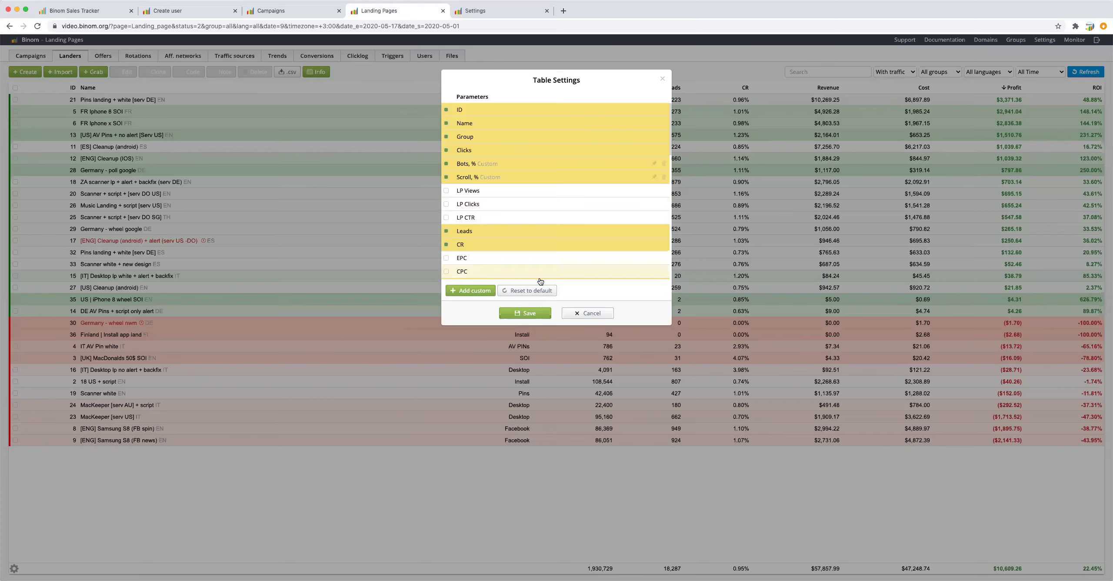
{"action": "left_click", "coordinate": [524, 314]}
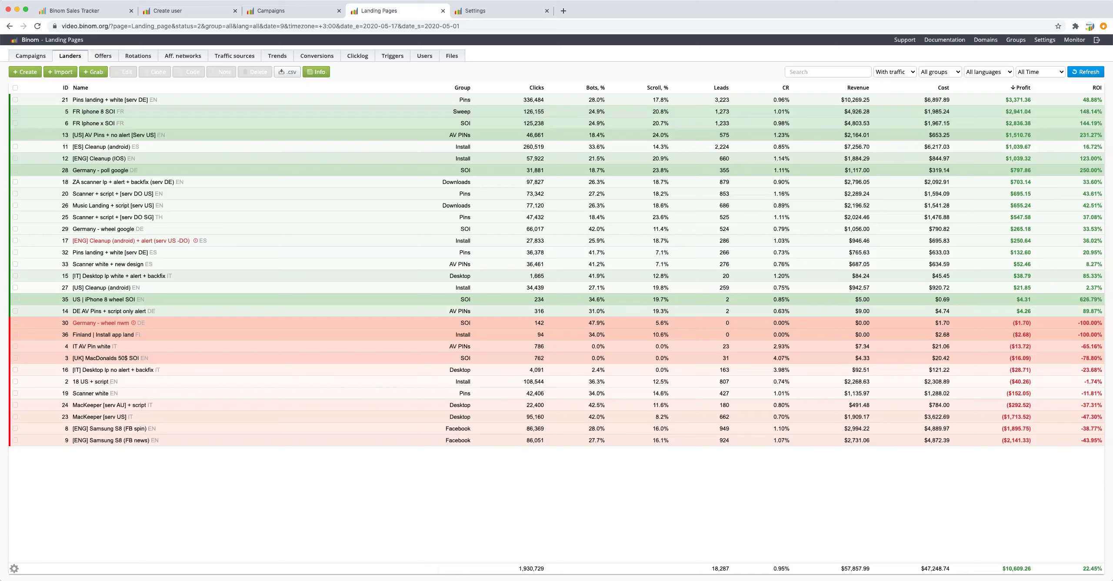
Review the form for a new custom column and close the table settings without saving anything.
{"action": "left_click", "coordinate": [14, 568]}
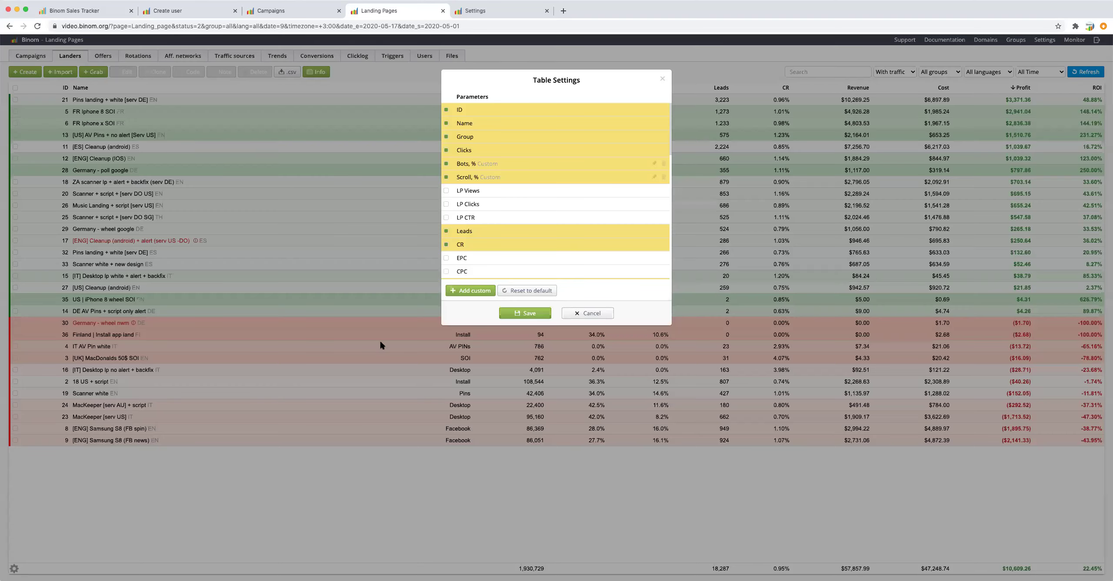
{"action": "left_click", "coordinate": [478, 291]}
{"action": "left_click", "coordinate": [484, 131]}
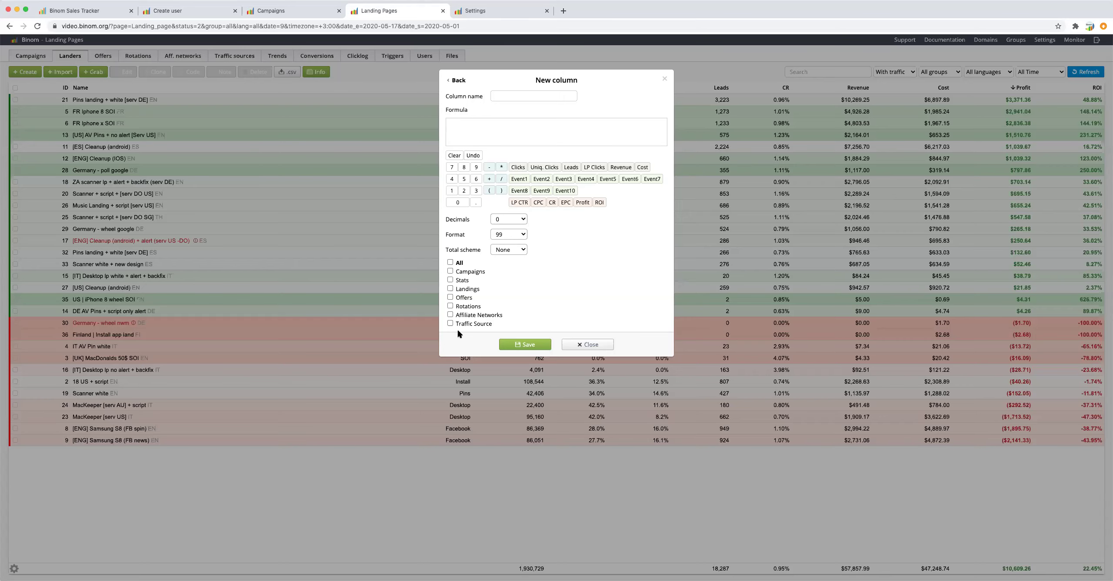
{"action": "left_click", "coordinate": [578, 345]}
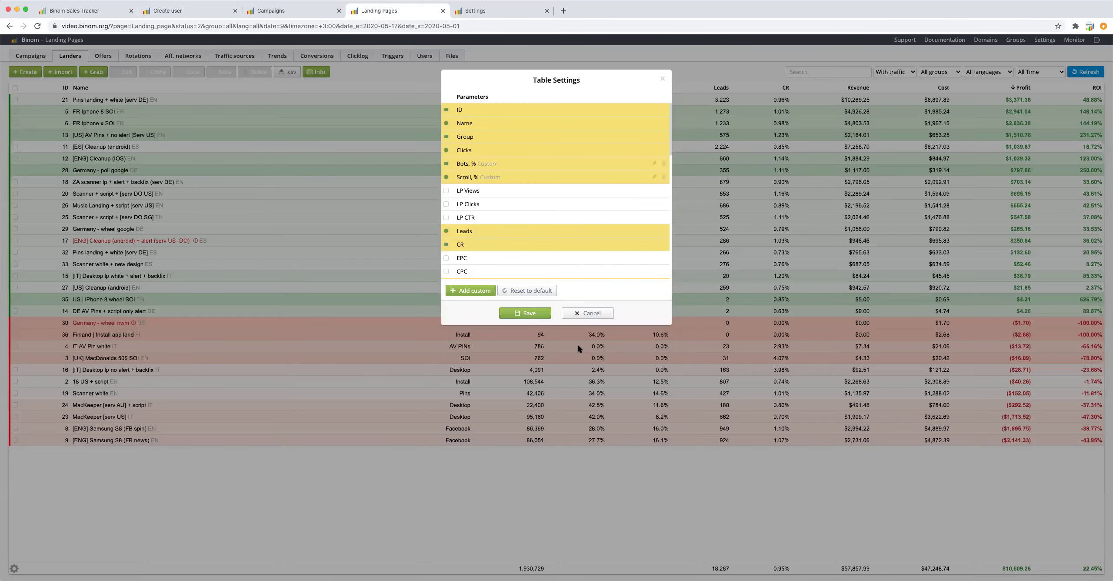
{"action": "left_click", "coordinate": [586, 314]}
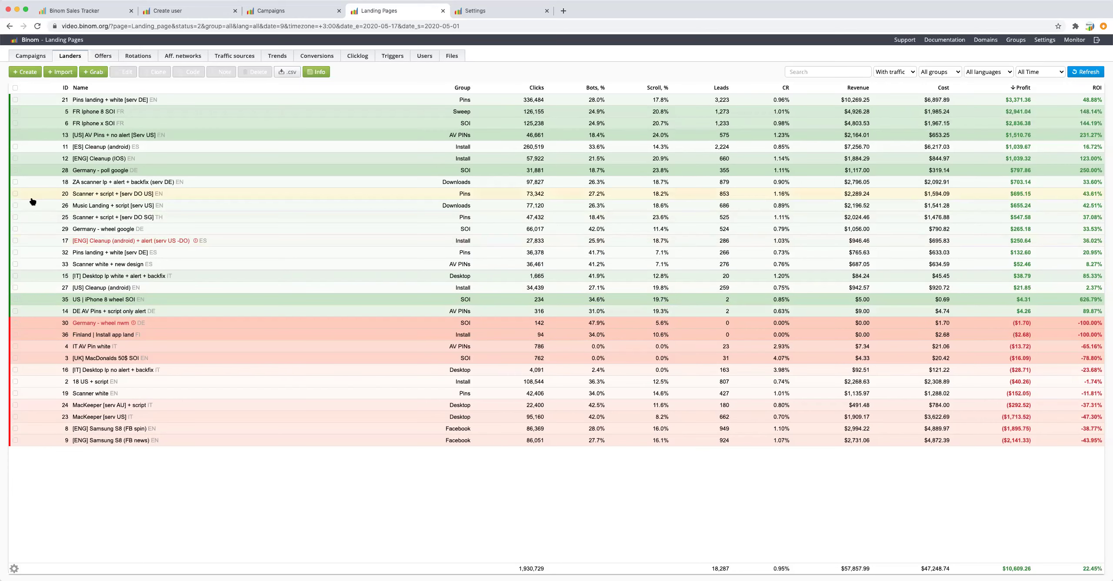
Select landings 26, 25 and 29 and review their shared edit form without saving anything.
{"action": "left_click", "coordinate": [16, 206]}
{"action": "left_click", "coordinate": [16, 217]}
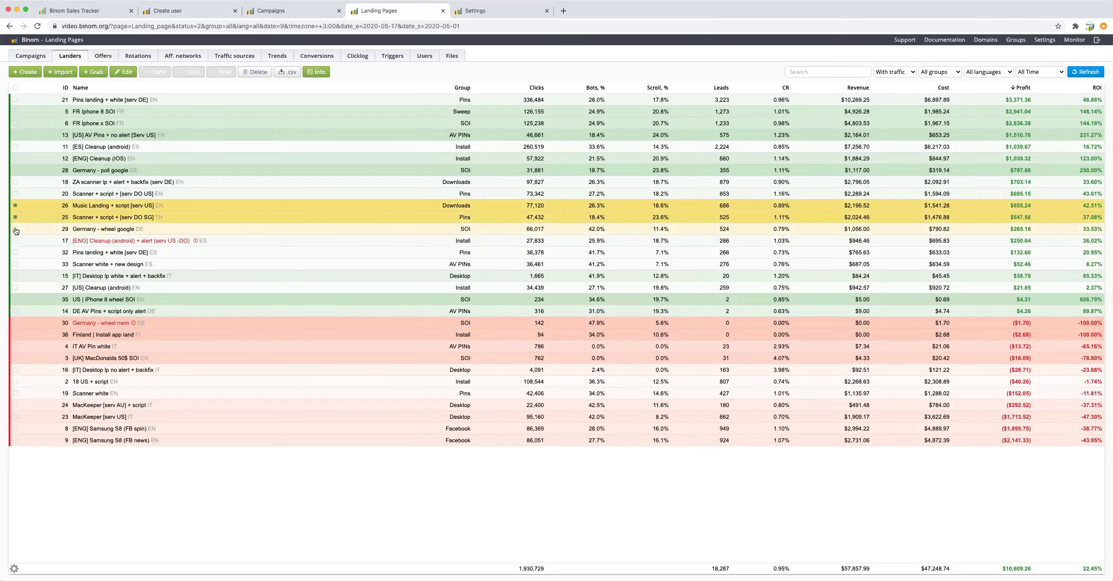
{"action": "left_click", "coordinate": [15, 229]}
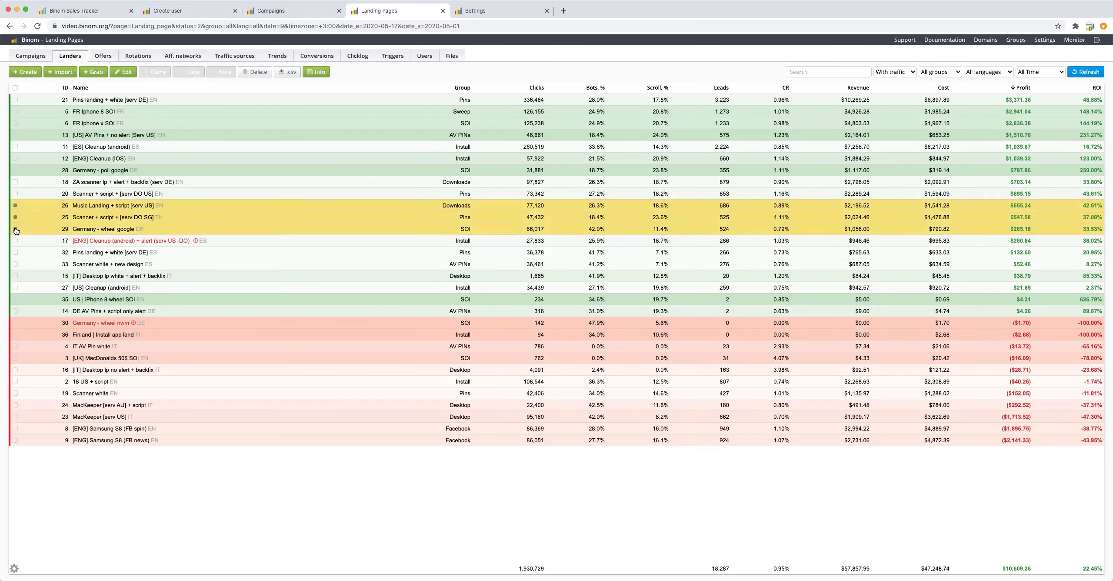
{"action": "left_click", "coordinate": [127, 72]}
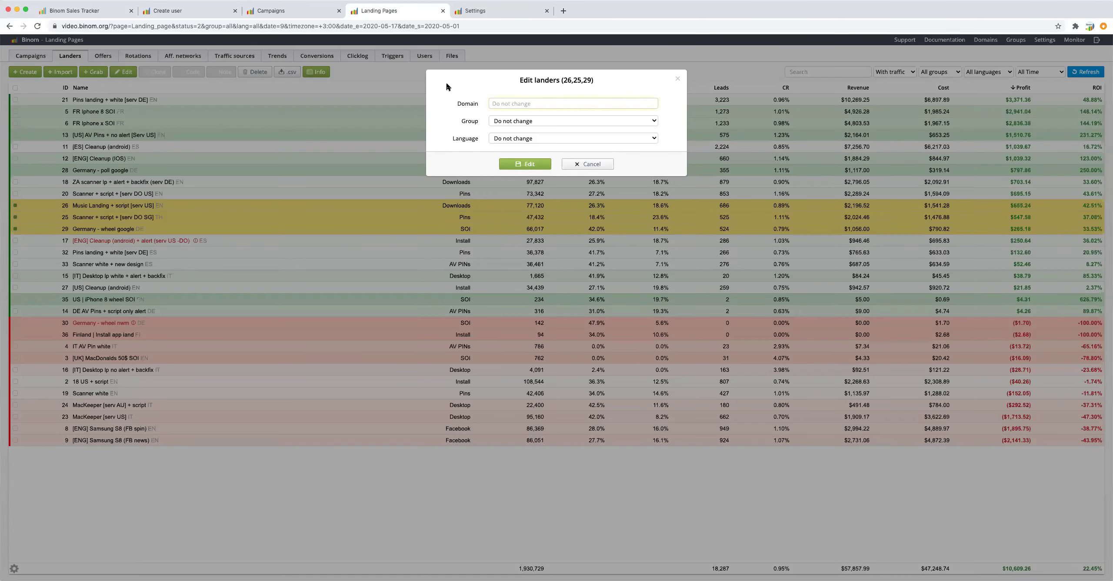
{"action": "left_click", "coordinate": [583, 164]}
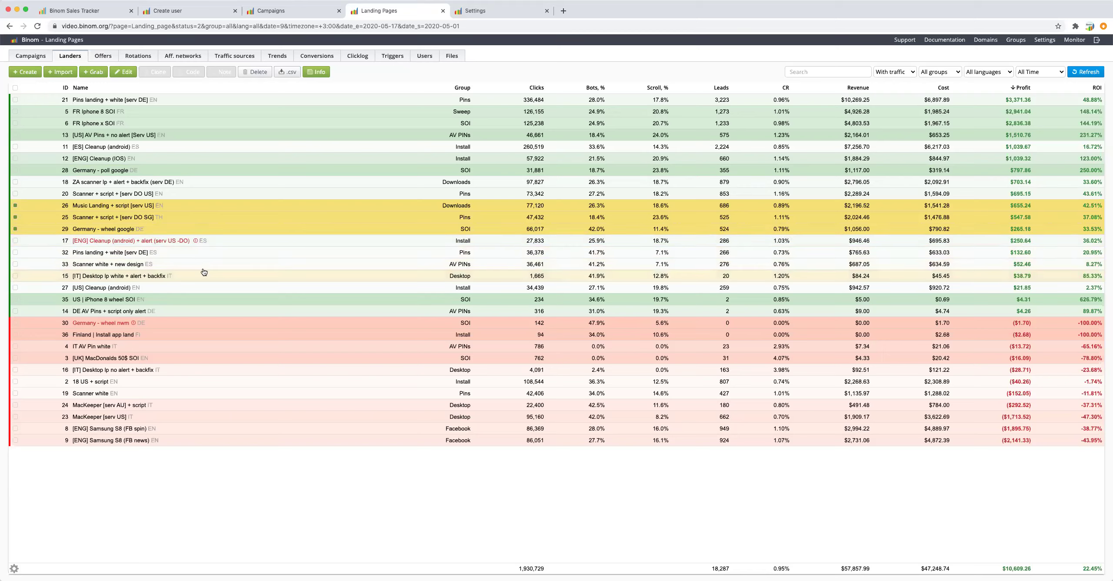
Edit the three selected landings together, assigning them to the Facebook group and leaving domain and language unchanged.
{"action": "left_click", "coordinate": [125, 73]}
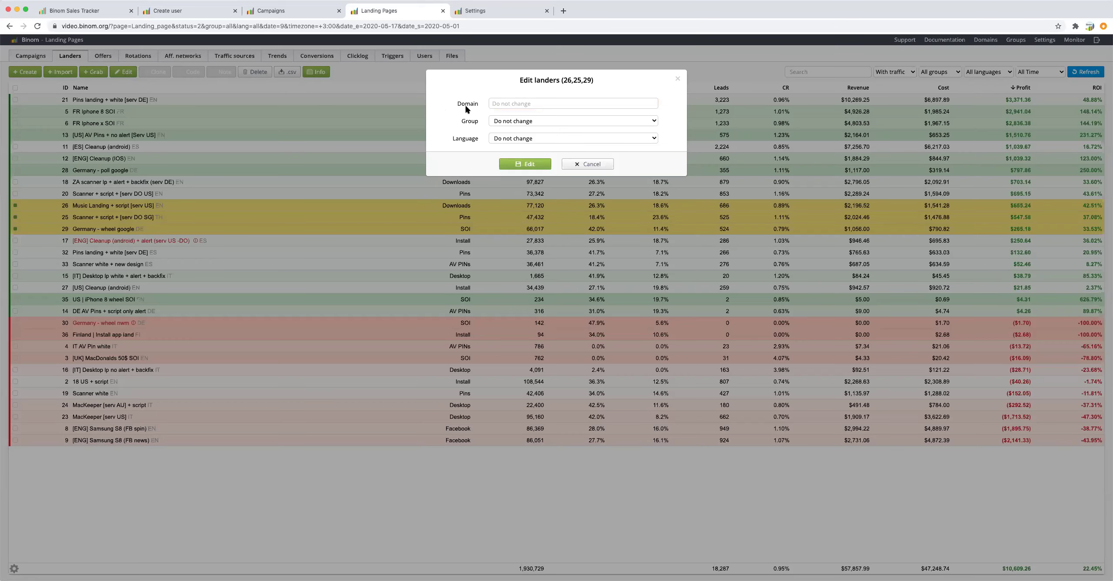
{"action": "left_click", "coordinate": [500, 103]}
{"action": "left_click", "coordinate": [535, 123]}
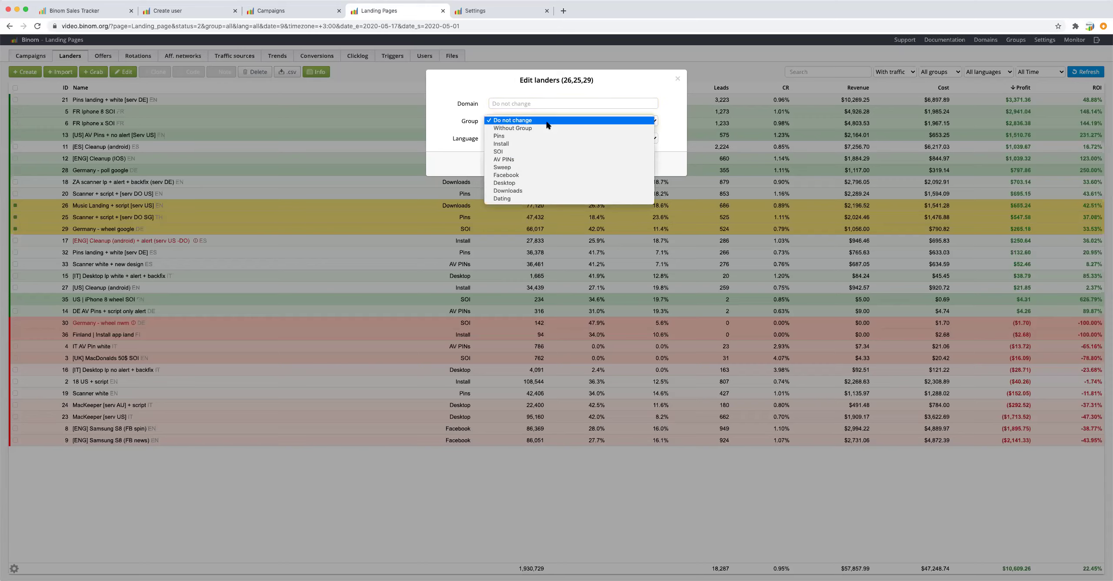
{"action": "left_click", "coordinate": [551, 174]}
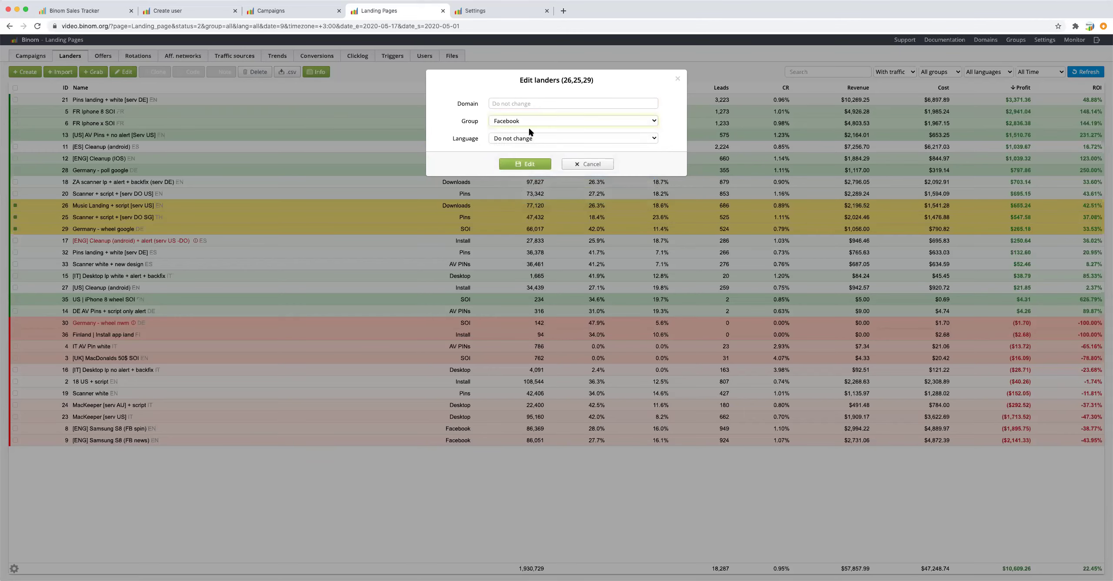
{"action": "left_click", "coordinate": [526, 165]}
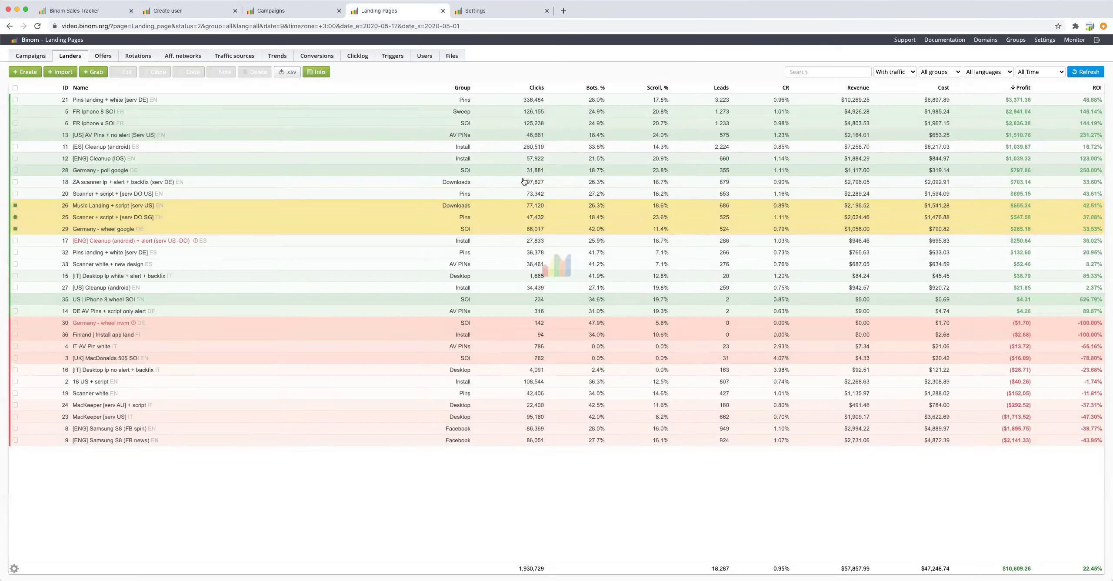
{"action": "left_click", "coordinate": [466, 217]}
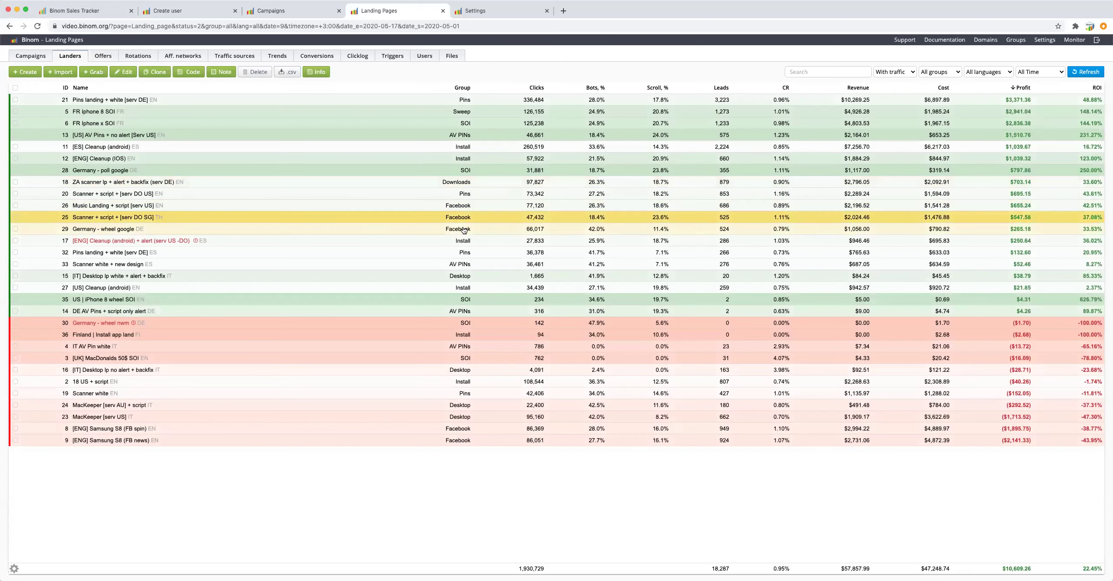
Select landings 26, 25 and 29, extend the selection to all landings in the table, and clear it.
{"action": "left_click", "coordinate": [47, 207]}
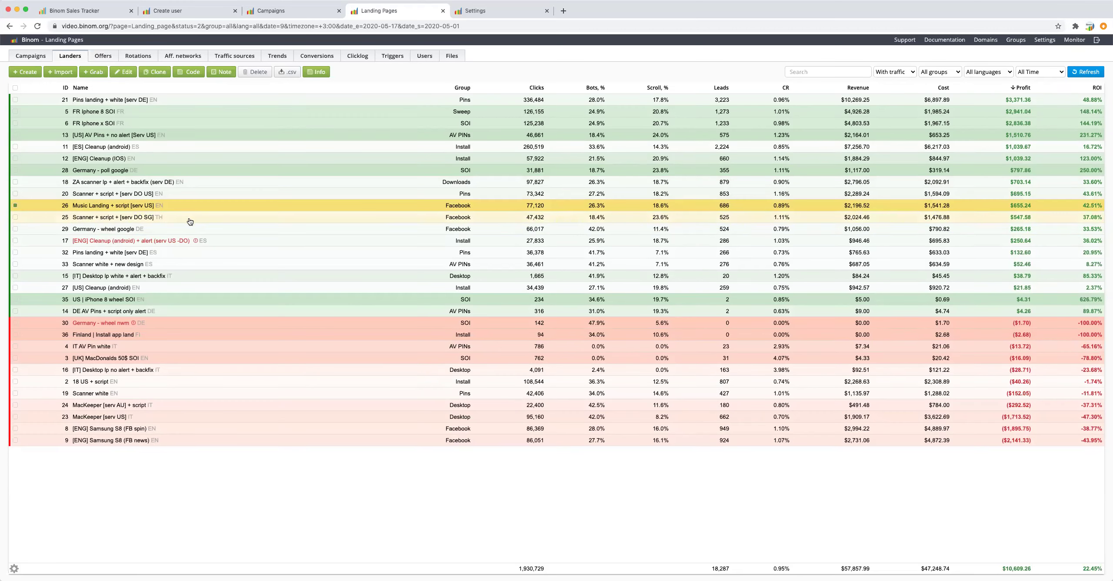
{"action": "left_click", "coordinate": [15, 217]}
{"action": "left_click", "coordinate": [16, 228]}
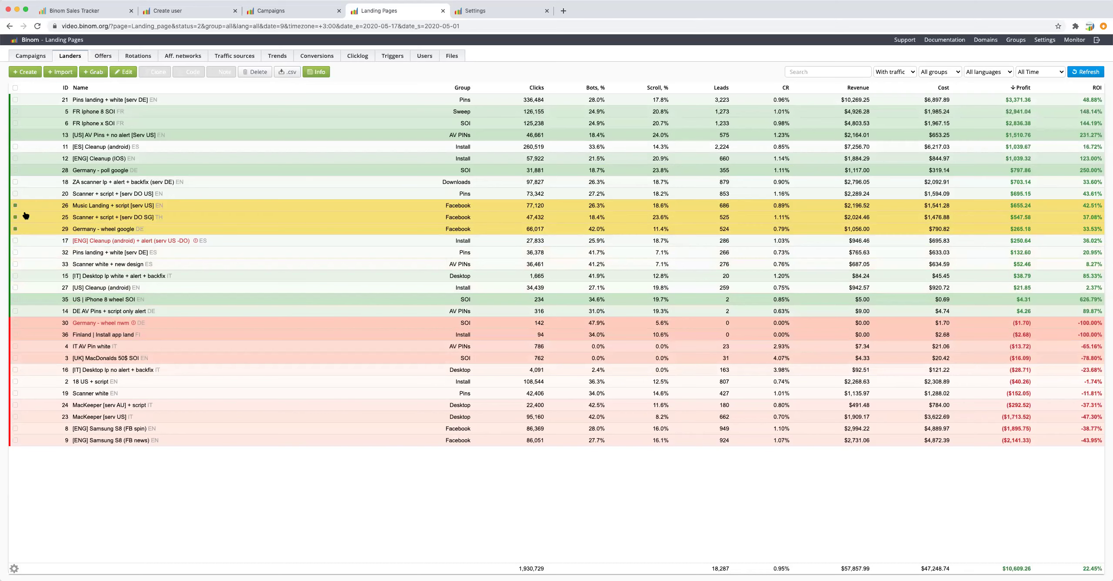
{"action": "left_click", "coordinate": [15, 88]}
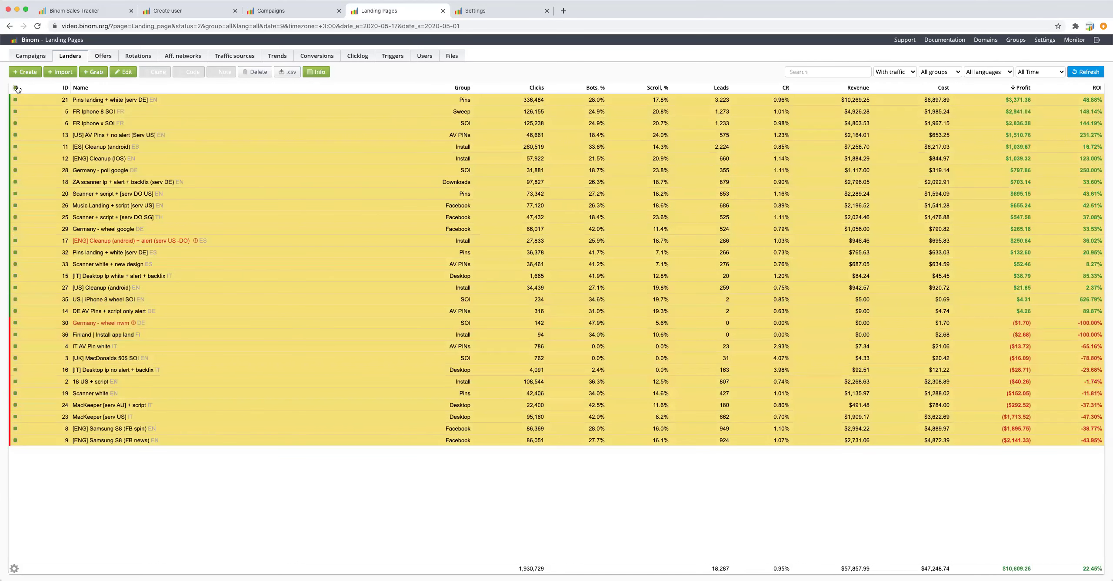
{"action": "left_click", "coordinate": [16, 88]}
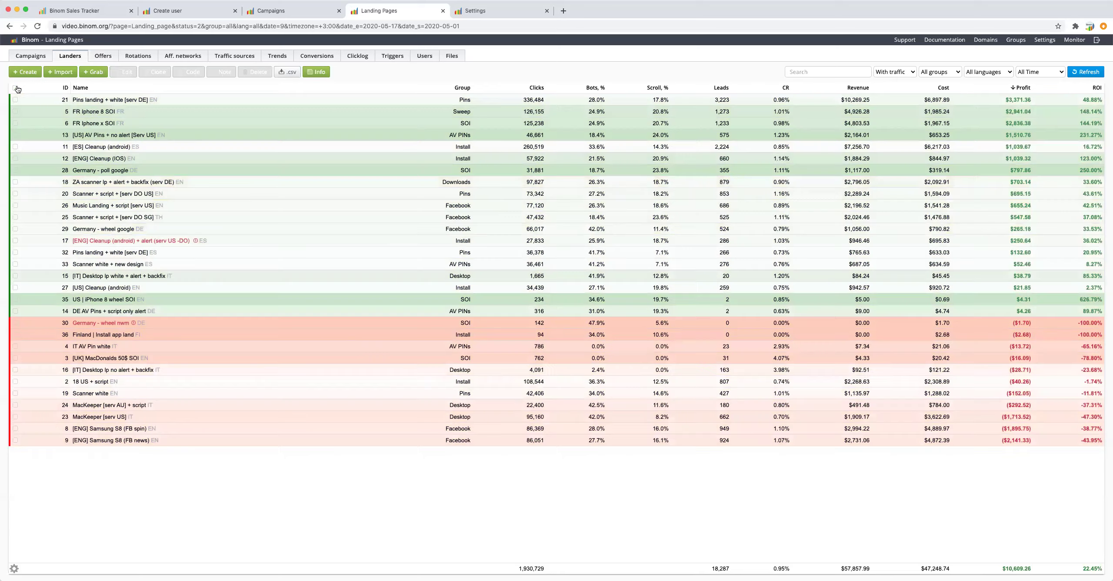
Set the language of landings 11, 12 and 28 to AZ in one shared edit and save it.
{"action": "left_click", "coordinate": [15, 147]}
{"action": "left_click", "coordinate": [15, 158]}
{"action": "left_click", "coordinate": [16, 170]}
{"action": "left_click", "coordinate": [123, 72]}
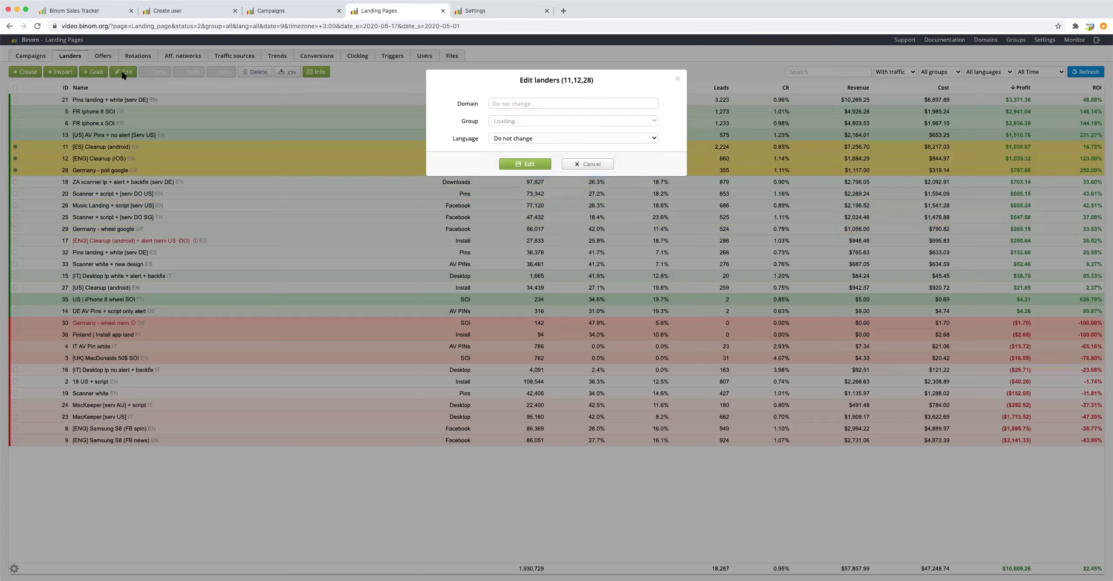
{"action": "left_click", "coordinate": [513, 138]}
{"action": "left_click", "coordinate": [529, 165]}
{"action": "left_click", "coordinate": [529, 165]}
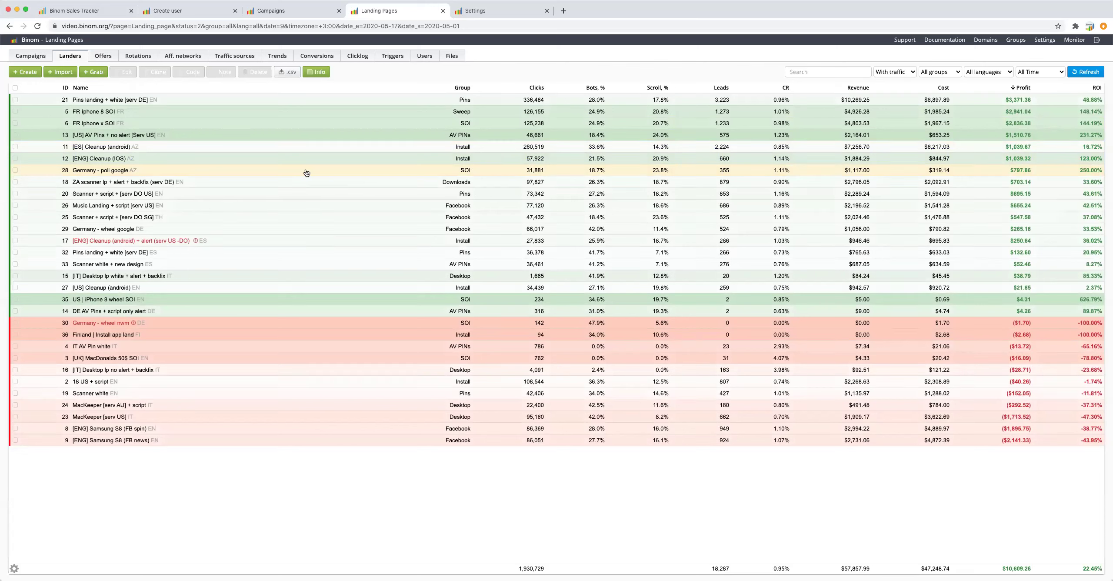
Look at the column settings of the landings table and close them without making changes.
{"action": "left_click", "coordinate": [290, 192]}
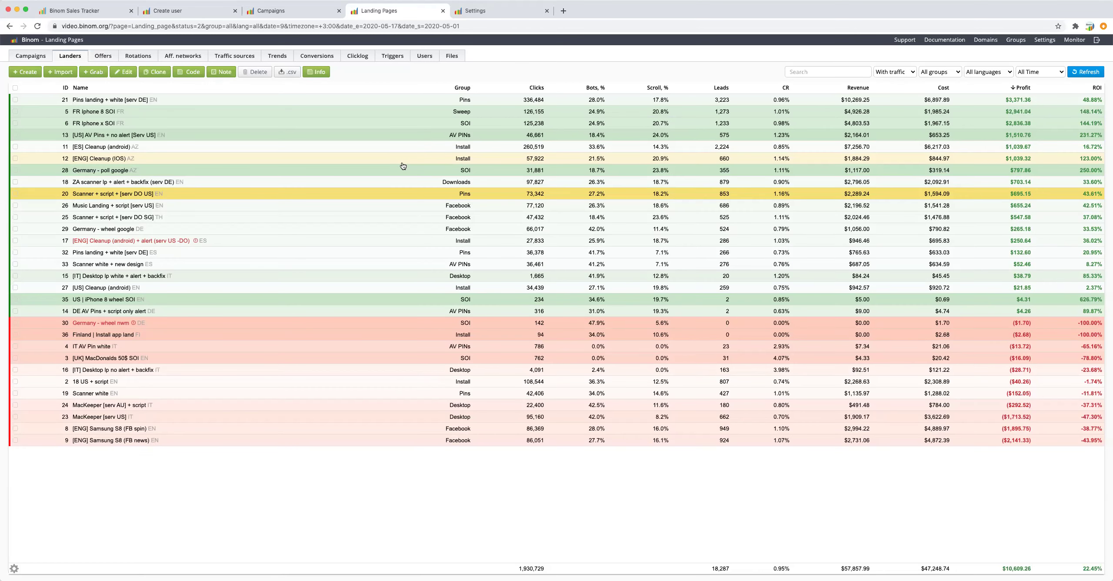
{"action": "left_click", "coordinate": [382, 216]}
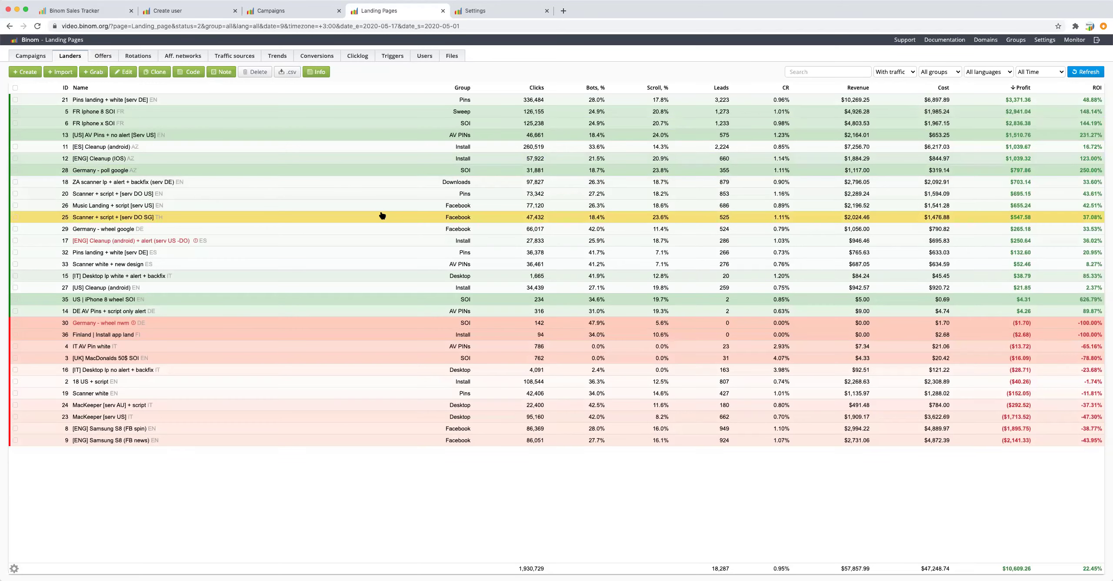
{"action": "left_click", "coordinate": [15, 568]}
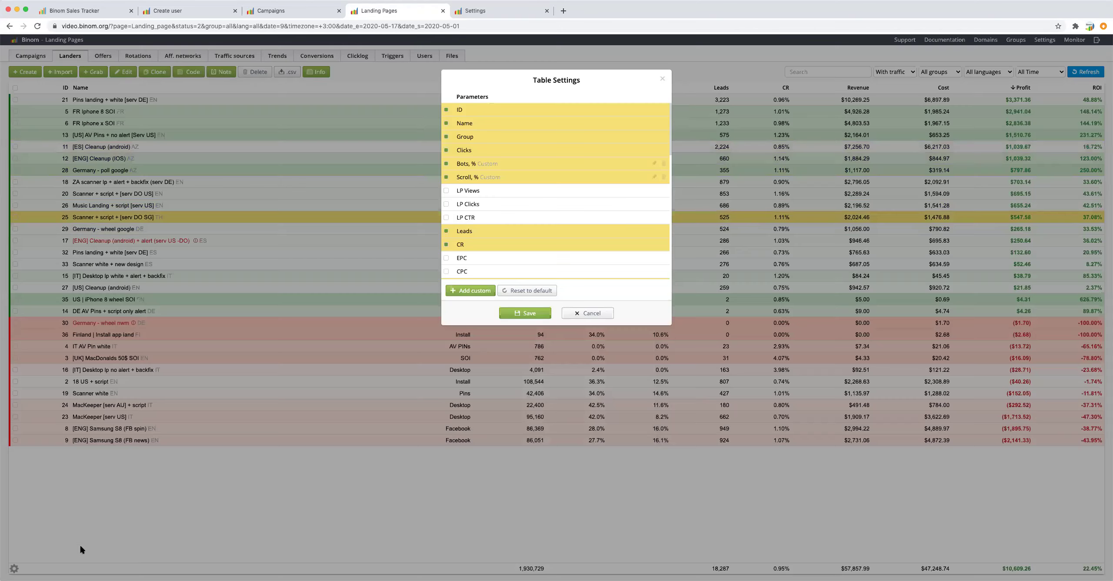
{"action": "left_click", "coordinate": [602, 466]}
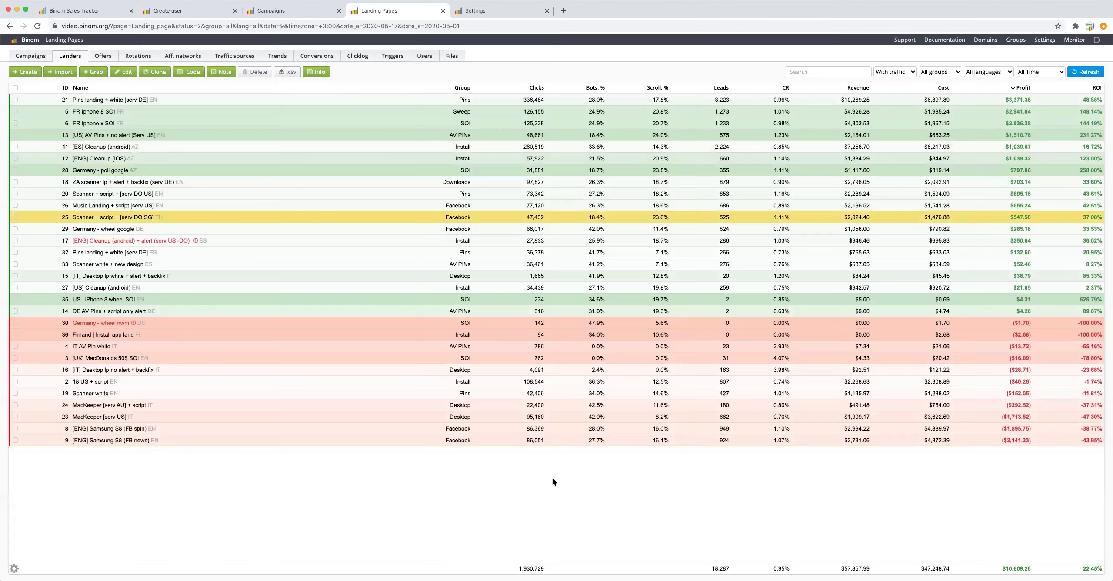